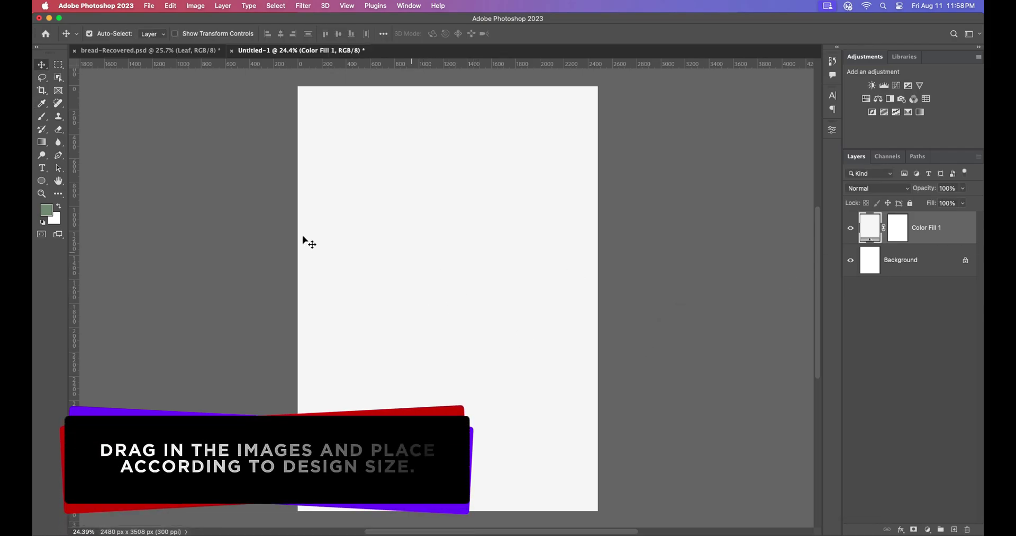
Copy the black brush stroke from bread-Recovered.psd into Untitled-1, rotate it to -30° and enlarge it to about 247%
{"action": "left_click", "coordinate": [159, 51]}
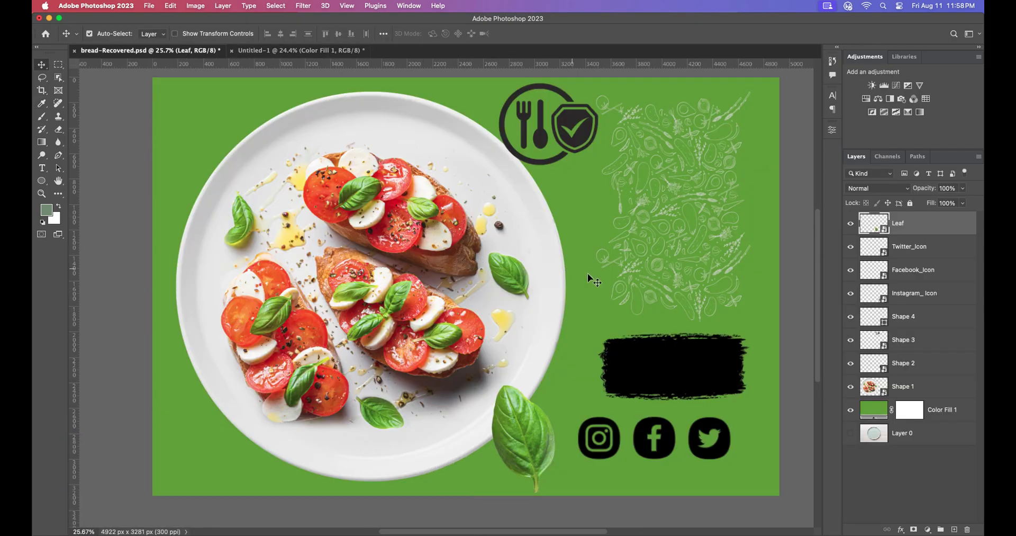
{"action": "mouse_move", "coordinate": [659, 369]}
{"action": "left_mouse_down"}
{"action": "mouse_move", "coordinate": [277, 67]}
{"action": "mouse_move", "coordinate": [286, 53]}
{"action": "mouse_move", "coordinate": [421, 343]}
{"action": "mouse_move", "coordinate": [459, 331]}
{"action": "left_mouse_up"}
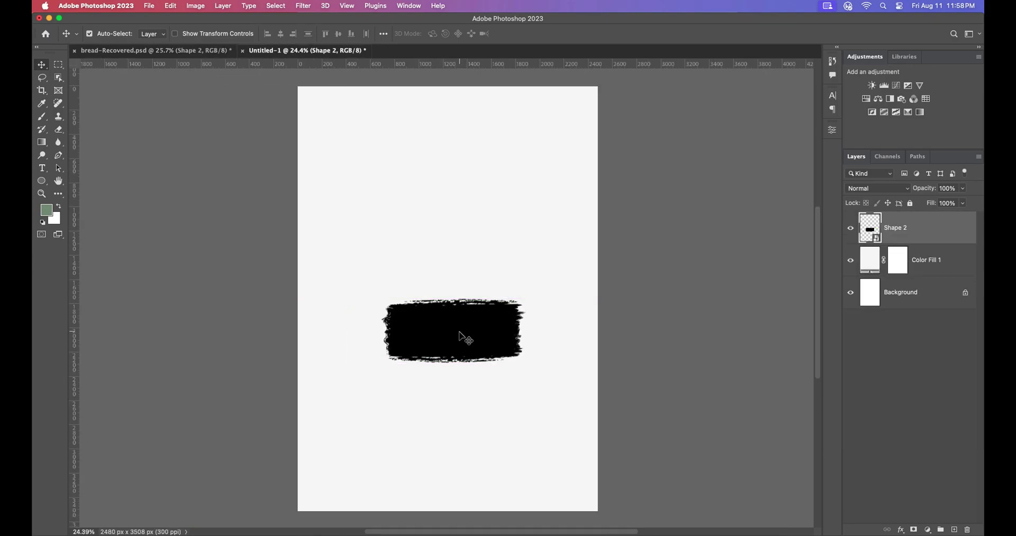
{"action": "key", "text": "super+t"}
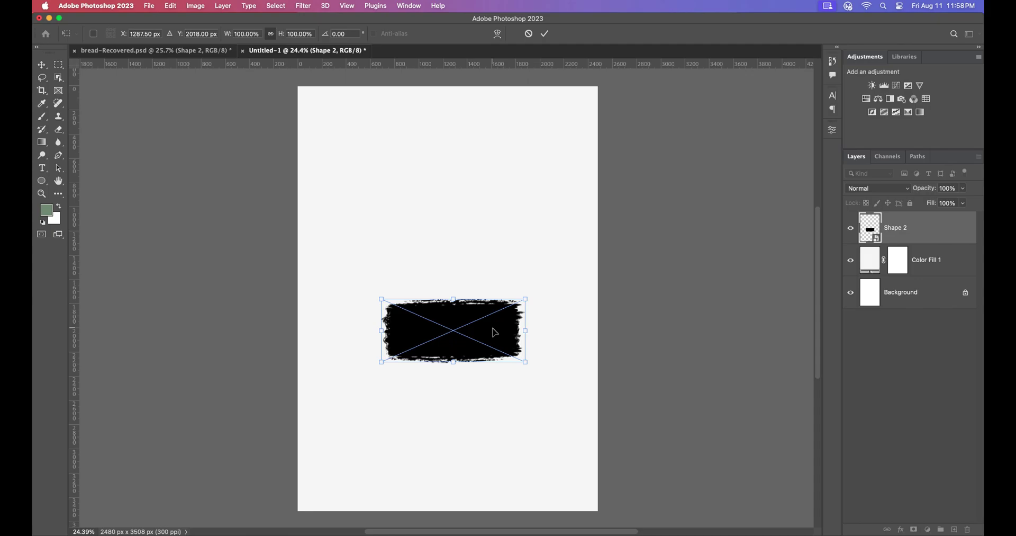
{"action": "left_click_drag", "start_coordinate": [536, 298], "coordinate": [516, 248]}
{"action": "left_click_drag", "start_coordinate": [518, 294], "coordinate": [698, 188]}
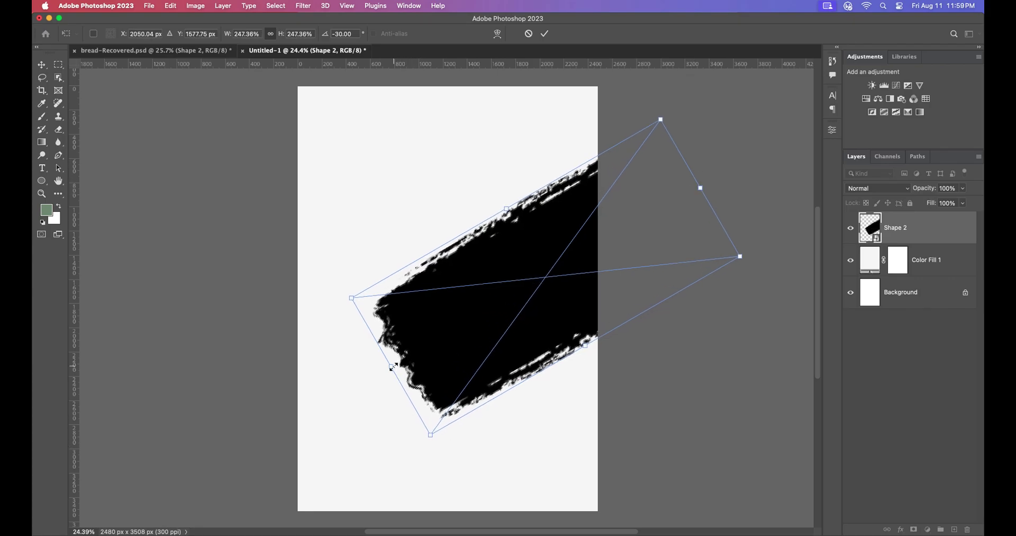
Enlarge the rotated brush stroke further and position it so it fills the page's lower part with a diagonal rough edge
{"action": "left_click_drag", "start_coordinate": [393, 366], "coordinate": [281, 444]}
{"action": "left_click_drag", "start_coordinate": [499, 318], "coordinate": [516, 464]}
{"action": "left_click_drag", "start_coordinate": [442, 364], "coordinate": [443, 366]}
{"action": "left_click_drag", "start_coordinate": [500, 449], "coordinate": [543, 433]}
{"action": "left_click_drag", "start_coordinate": [446, 351], "coordinate": [501, 422]}
{"action": "left_click", "coordinate": [545, 33]}
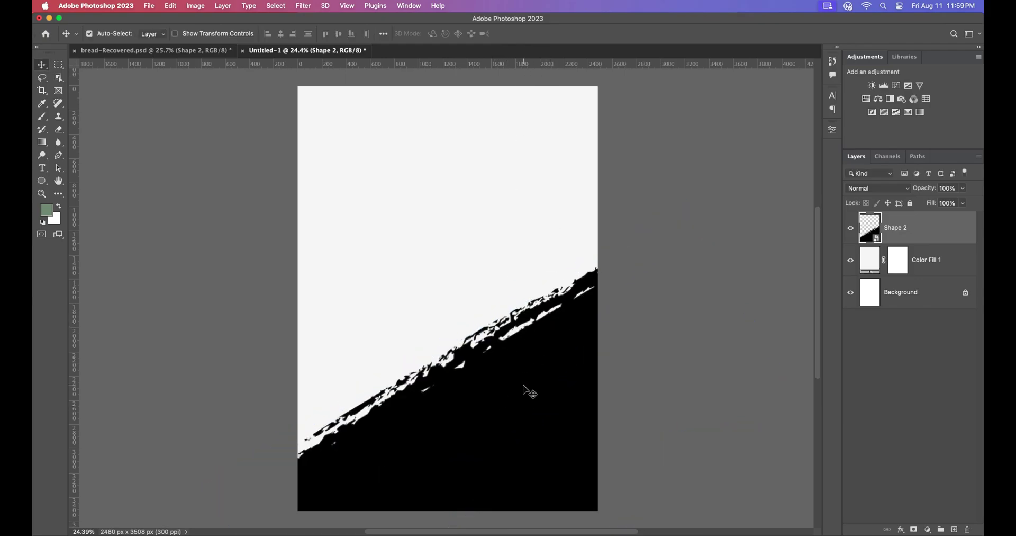
Copy the vegetable line-art pattern from bread-Recovered.psd into the Untitled-1 poster
{"action": "left_click", "coordinate": [185, 52]}
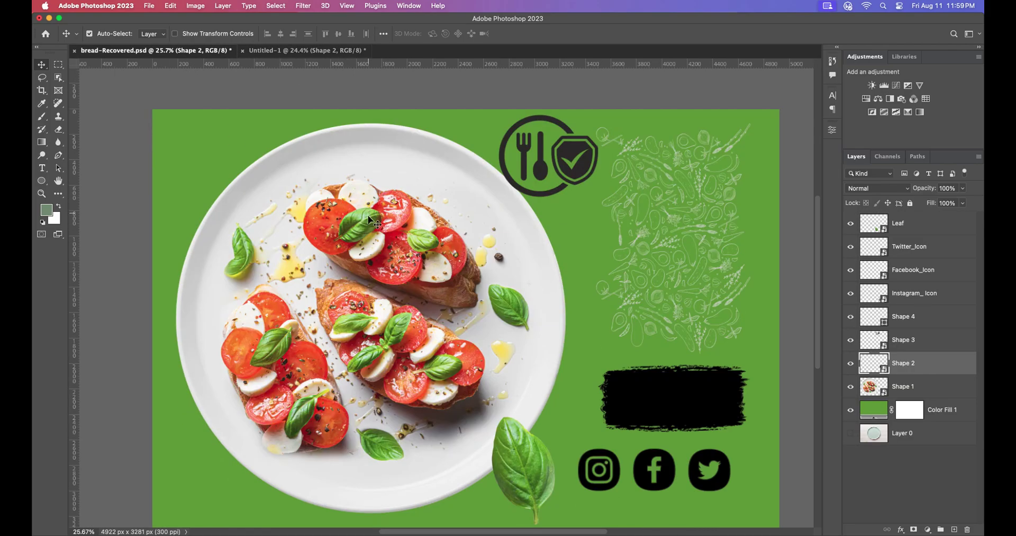
{"action": "left_click_drag", "start_coordinate": [360, 229], "coordinate": [360, 215]}
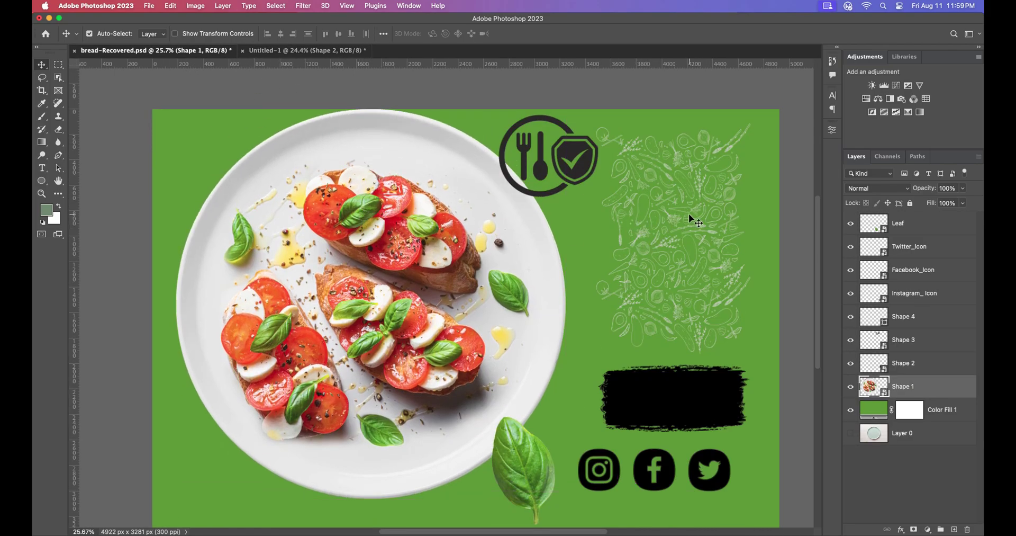
{"action": "scroll", "coordinate": [686, 215], "scroll_direction": "up", "scroll_amount": 3}
{"action": "scroll", "coordinate": [669, 218], "scroll_direction": "up", "scroll_amount": 4}
{"action": "left_click_drag", "start_coordinate": [592, 257], "coordinate": [418, 212]}
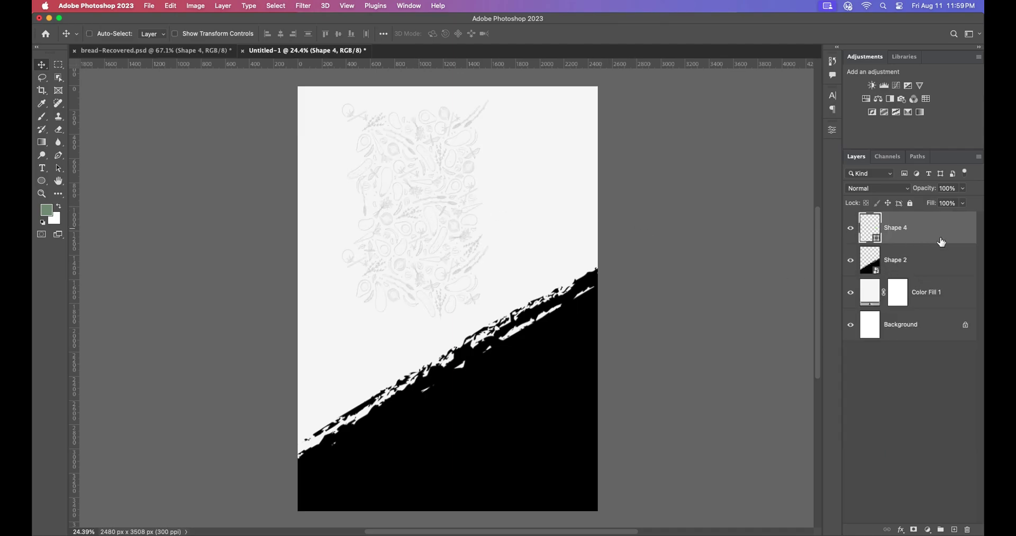
Scale the vegetable pattern to about 266% and position it so it covers the whole page
{"action": "key", "text": "super+t"}
{"action": "left_click_drag", "start_coordinate": [490, 210], "coordinate": [515, 233]}
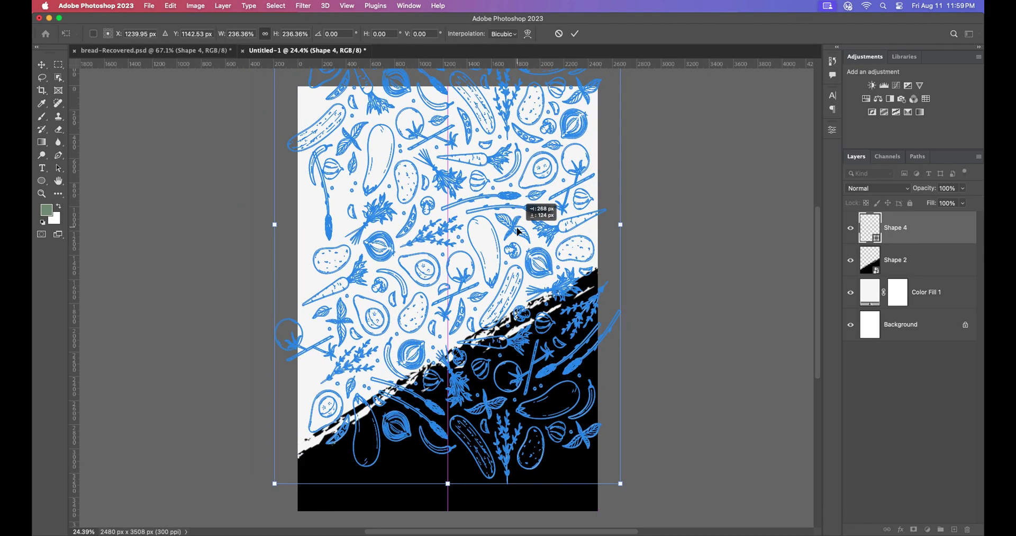
{"action": "left_click_drag", "start_coordinate": [620, 226], "coordinate": [641, 229]}
{"action": "left_click_drag", "start_coordinate": [548, 220], "coordinate": [540, 327]}
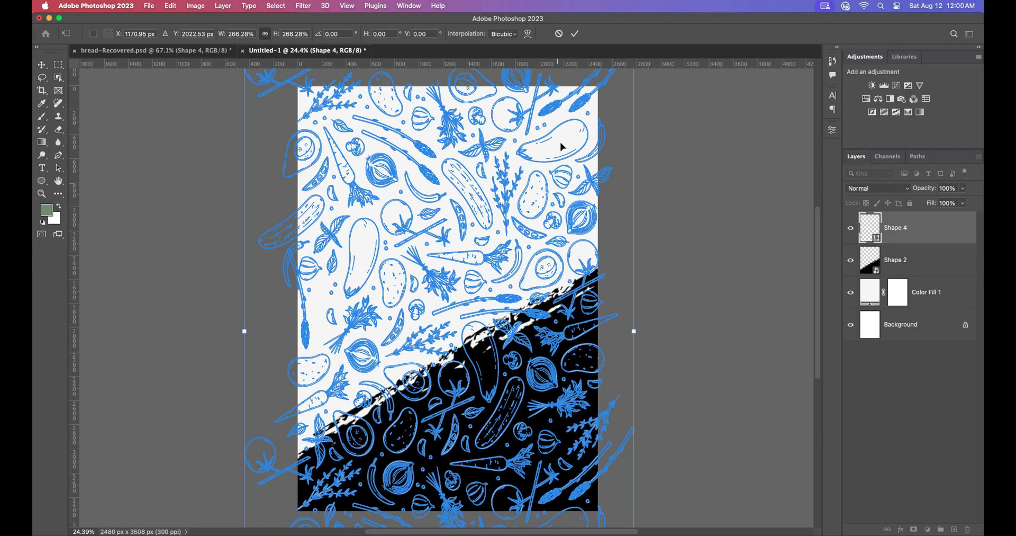
{"action": "left_click", "coordinate": [575, 33]}
Place the vegetable pattern layer beneath the brush stroke layer and lower its opacity to about 67%
{"action": "left_click_drag", "start_coordinate": [930, 239], "coordinate": [932, 276]}
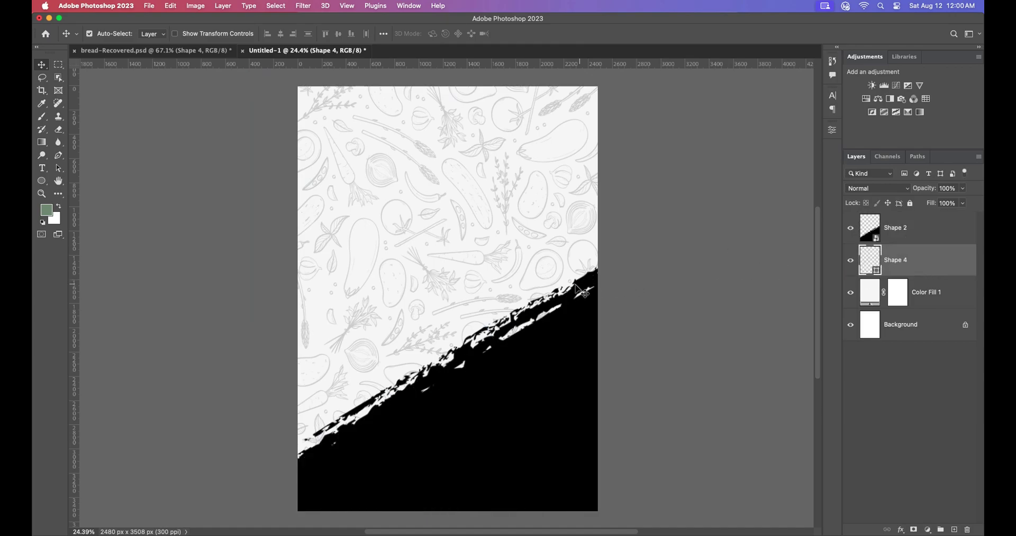
{"action": "left_click", "coordinate": [926, 236]}
{"action": "left_click", "coordinate": [929, 264]}
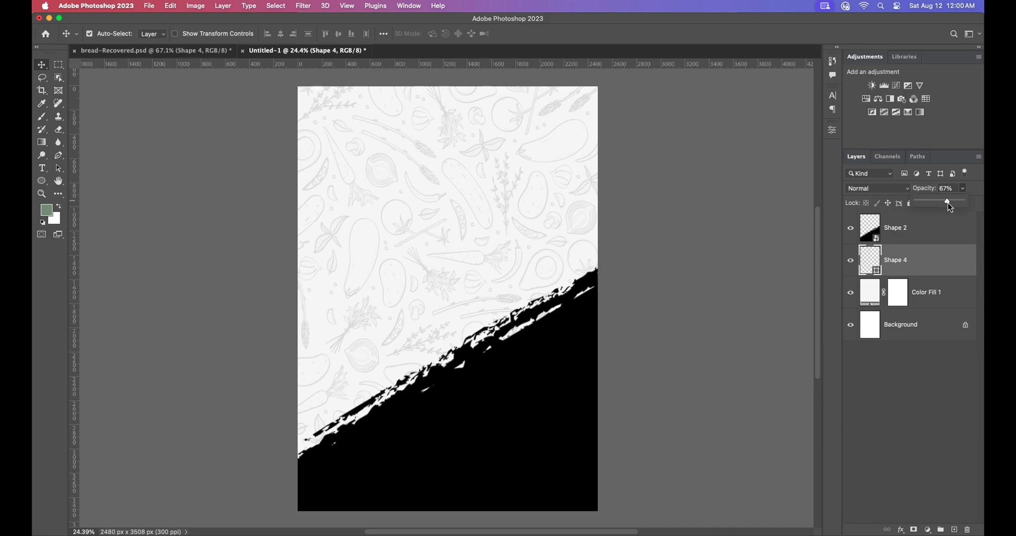
{"action": "left_click", "coordinate": [933, 263]}
{"action": "scroll", "coordinate": [434, 268], "scroll_direction": "up", "scroll_amount": 1}
{"action": "scroll", "coordinate": [434, 267], "scroll_direction": "down", "scroll_amount": 2}
{"action": "left_click", "coordinate": [548, 359]}
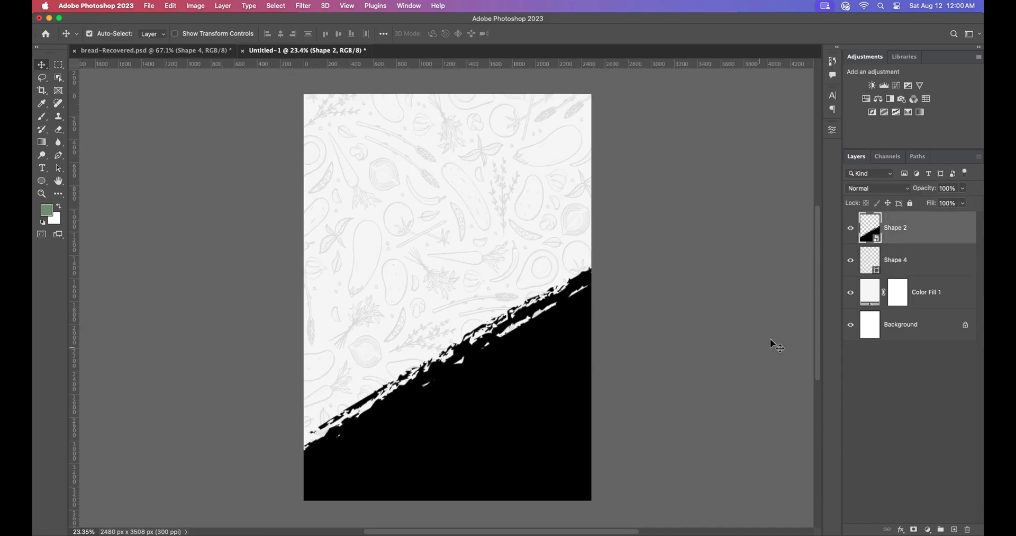
Copy the food plate from bread-Recovered.psd into the poster, above the brush stroke layer
{"action": "left_click", "coordinate": [195, 55]}
{"action": "scroll", "coordinate": [324, 190], "scroll_direction": "down", "scroll_amount": 5}
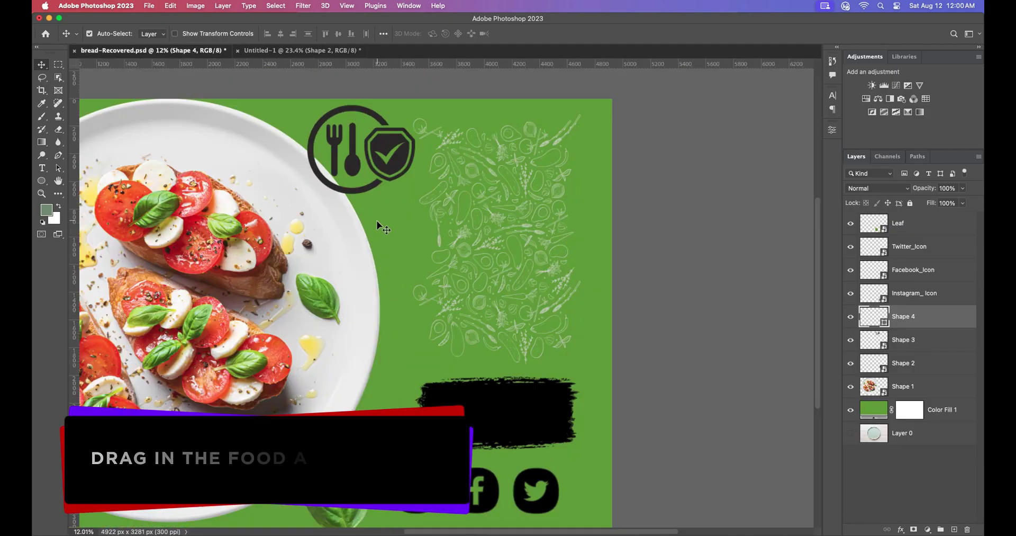
{"action": "left_click_drag", "start_coordinate": [328, 224], "coordinate": [431, 323]}
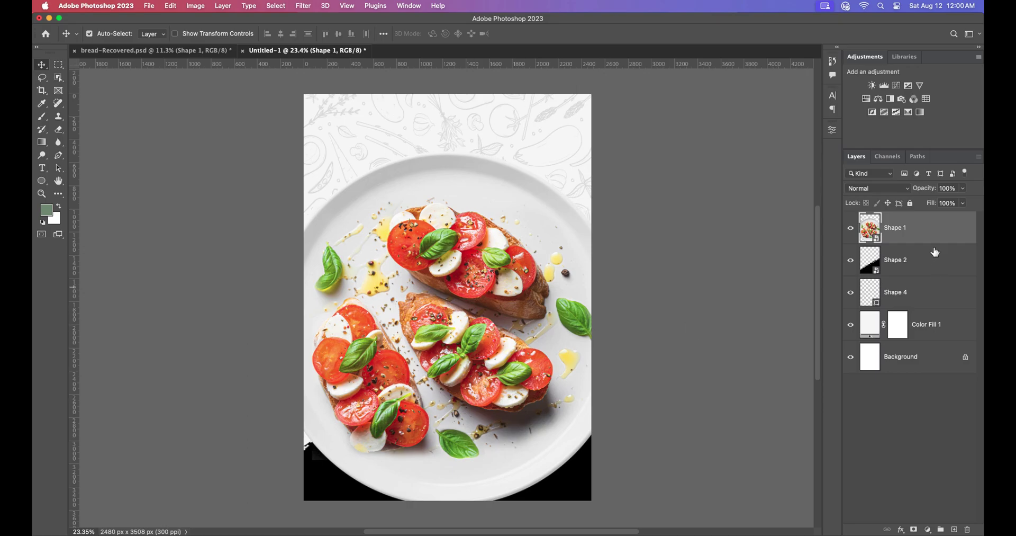
Scale the plate to about 76% and centre it horizontally over the diagonal brush edge
{"action": "key", "text": "super+t"}
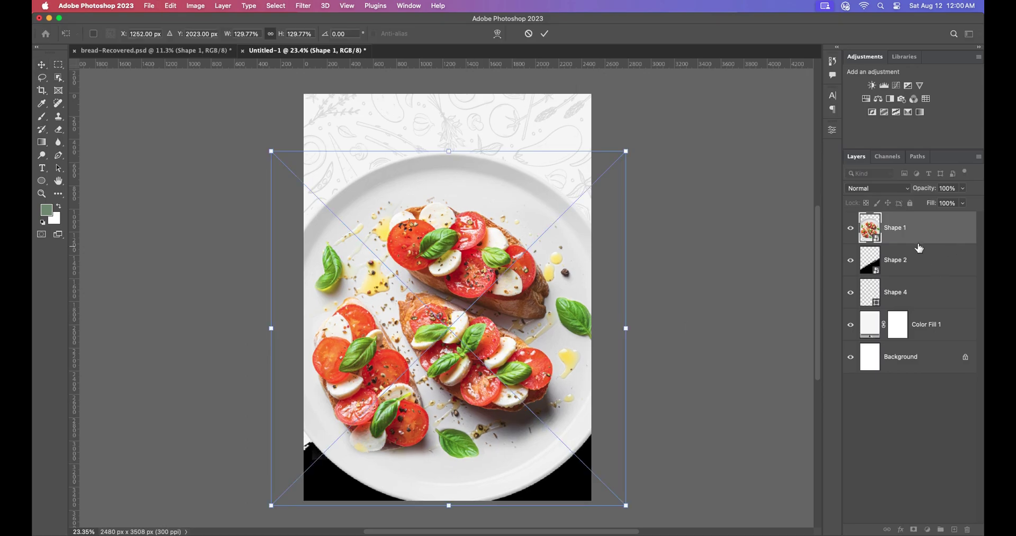
{"action": "left_click_drag", "start_coordinate": [639, 330], "coordinate": [548, 323]}
{"action": "left_click_drag", "start_coordinate": [486, 322], "coordinate": [484, 335]}
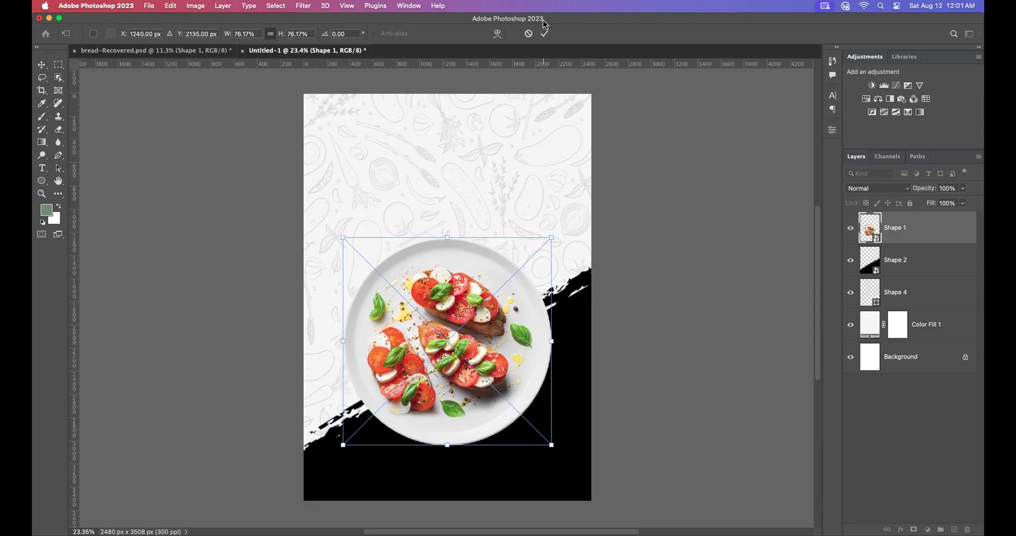
{"action": "left_click", "coordinate": [544, 33]}
{"action": "scroll", "coordinate": [488, 352], "scroll_direction": "down", "scroll_amount": 2}
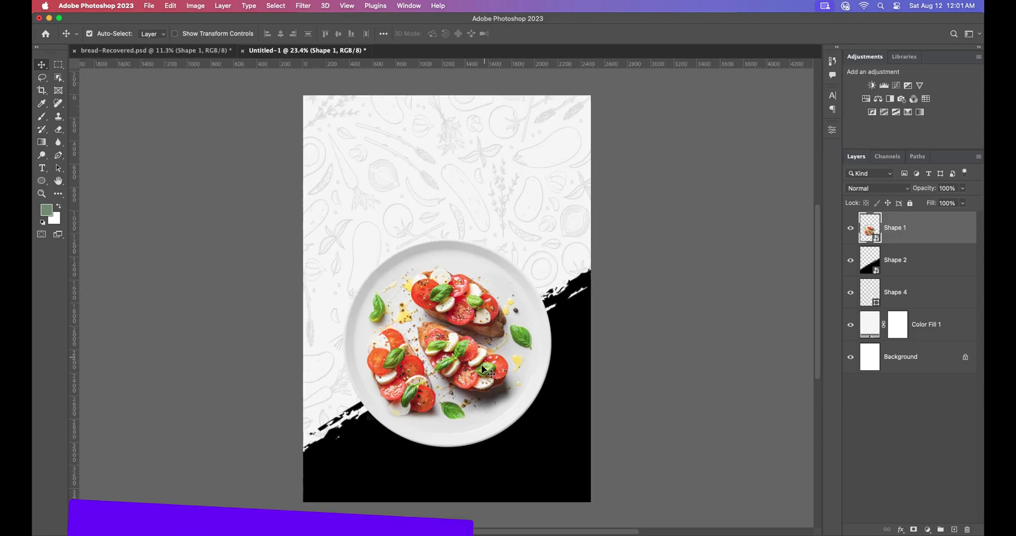
Add a Color Overlay effect to the brush stroke layer and open its overlay colour for editing
{"action": "scroll", "coordinate": [486, 335], "scroll_direction": "up", "scroll_amount": 1}
{"action": "left_click", "coordinate": [945, 261]}
{"action": "double_click", "coordinate": [945, 262]}
{"action": "left_click_drag", "start_coordinate": [519, 230], "coordinate": [599, 227]}
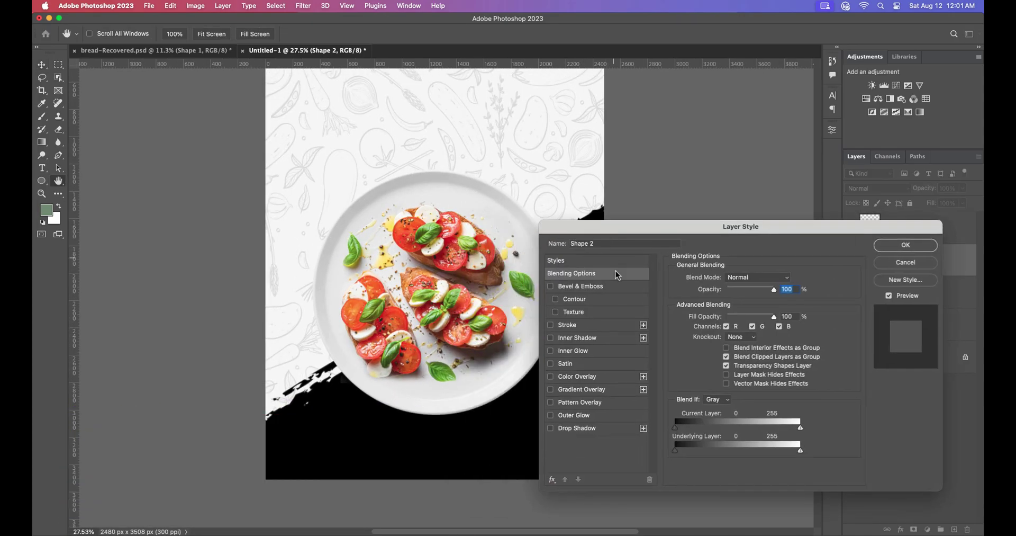
{"action": "left_click", "coordinate": [587, 376]}
{"action": "left_click", "coordinate": [787, 281]}
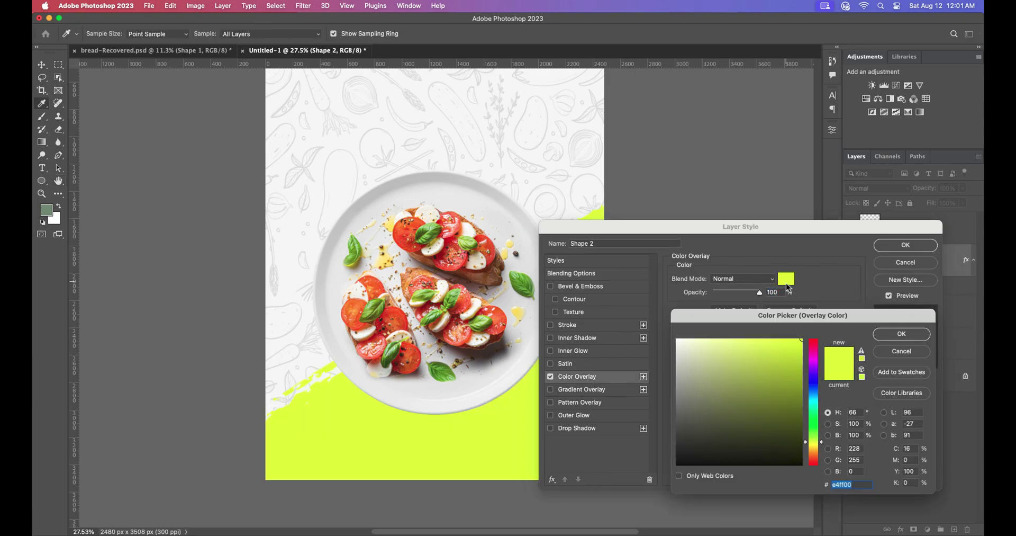
Try greens sampled from the basil leaf on the plate as the brush stroke's overlay colour
{"action": "left_click", "coordinate": [524, 285]}
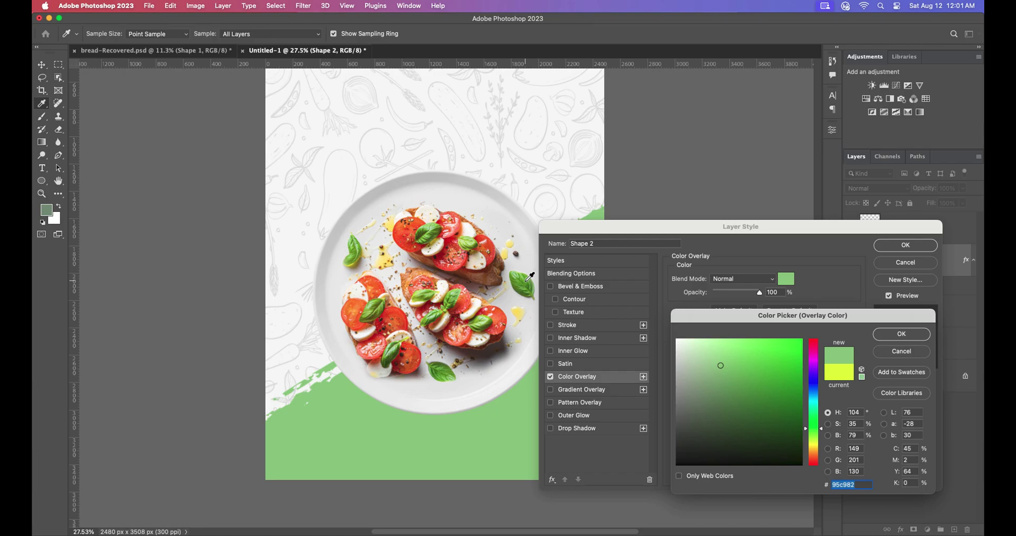
{"action": "left_click", "coordinate": [527, 280]}
{"action": "left_click", "coordinate": [520, 276]}
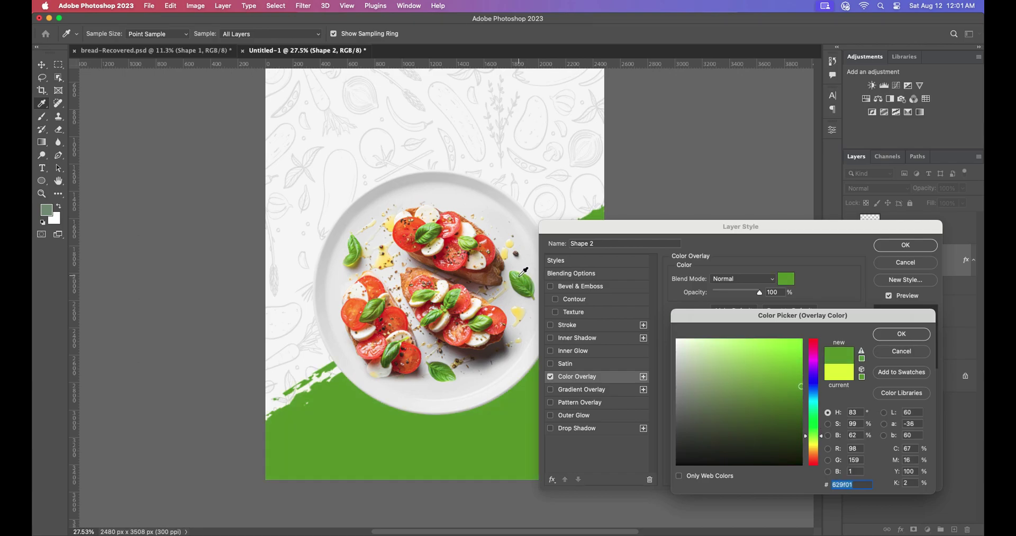
Sample the yellow oil spot, intensify the overlay colour to yellow ffd500 and apply it to the brush stroke
{"action": "left_click", "coordinate": [519, 315]}
{"action": "mouse_move", "coordinate": [755, 365]}
{"action": "left_mouse_down"}
{"action": "mouse_move", "coordinate": [778, 370]}
{"action": "mouse_move", "coordinate": [810, 343]}
{"action": "left_mouse_up"}
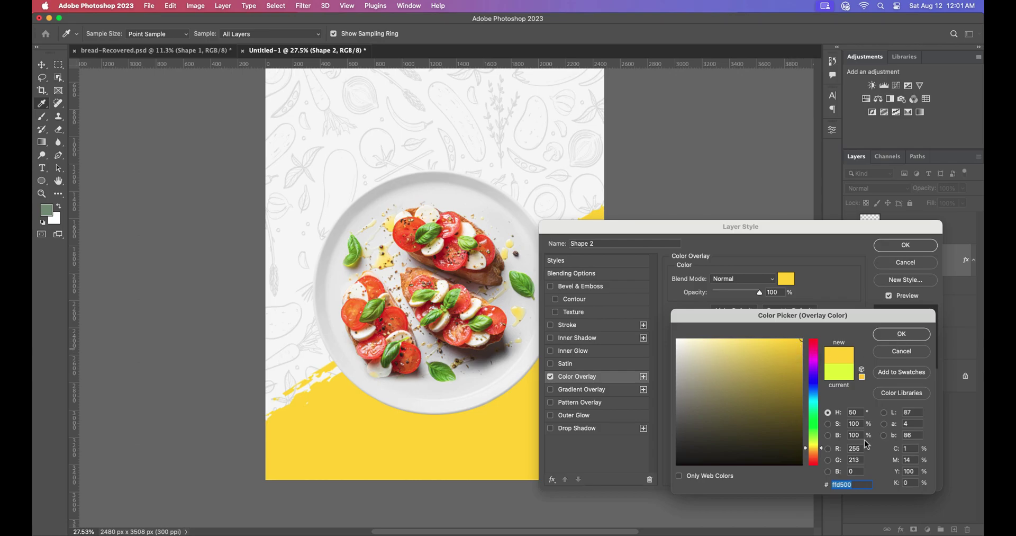
{"action": "left_click", "coordinate": [902, 333]}
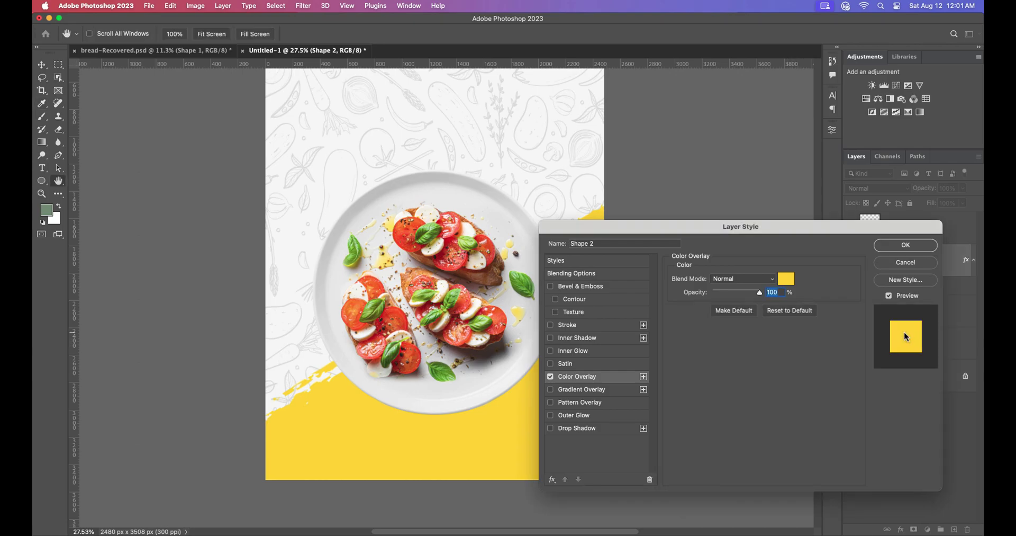
{"action": "left_click", "coordinate": [906, 245]}
Select the plate layer and add a Drop Shadow effect to it
{"action": "key", "text": "v"}
{"action": "key", "text": "super+0"}
{"action": "scroll", "coordinate": [435, 300], "scroll_direction": "down", "scroll_amount": 1}
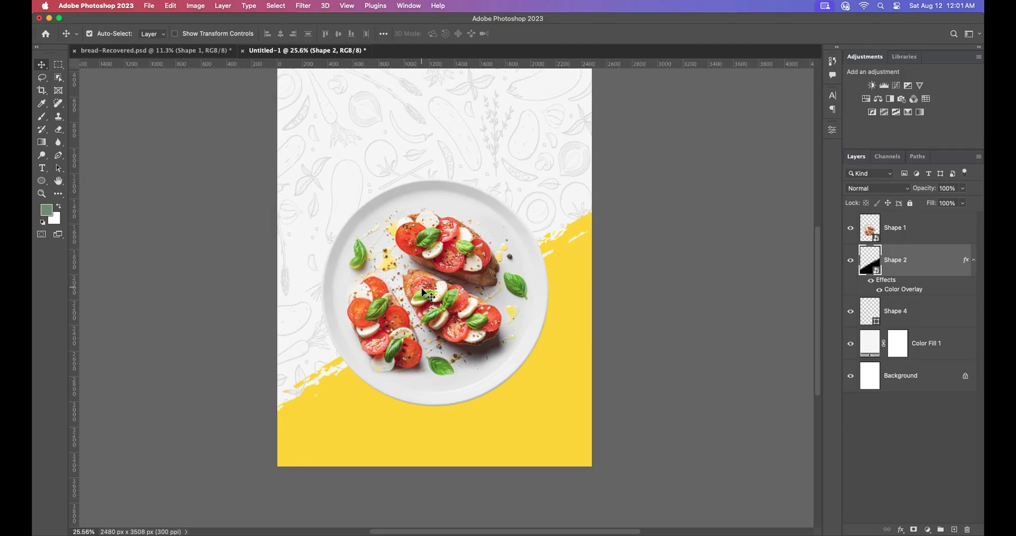
{"action": "scroll", "coordinate": [429, 295], "scroll_direction": "down", "scroll_amount": 1}
{"action": "left_click_drag", "start_coordinate": [427, 276], "coordinate": [427, 275]}
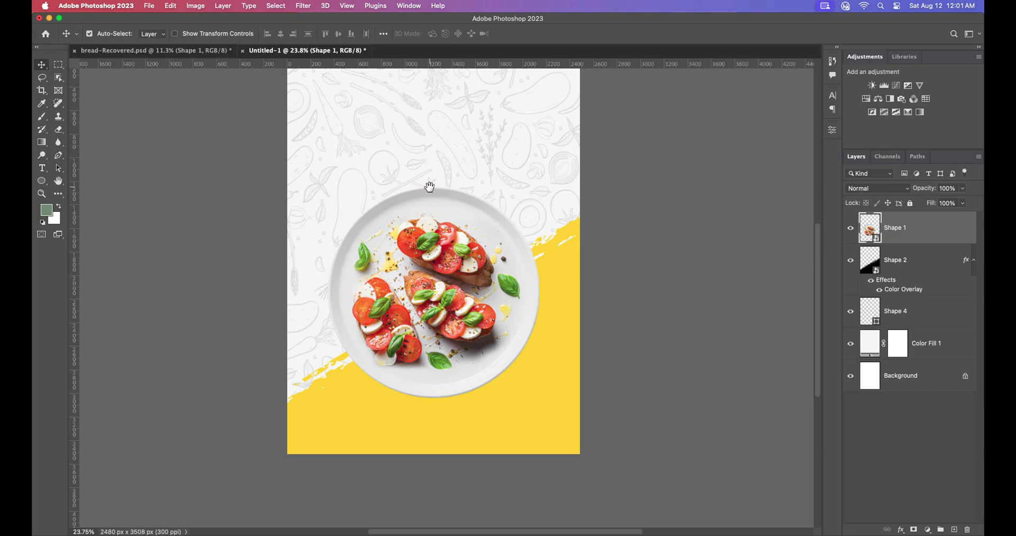
{"action": "scroll", "coordinate": [432, 212], "scroll_direction": "up", "scroll_amount": 2}
{"action": "scroll", "coordinate": [441, 326], "scroll_direction": "down", "scroll_amount": 1}
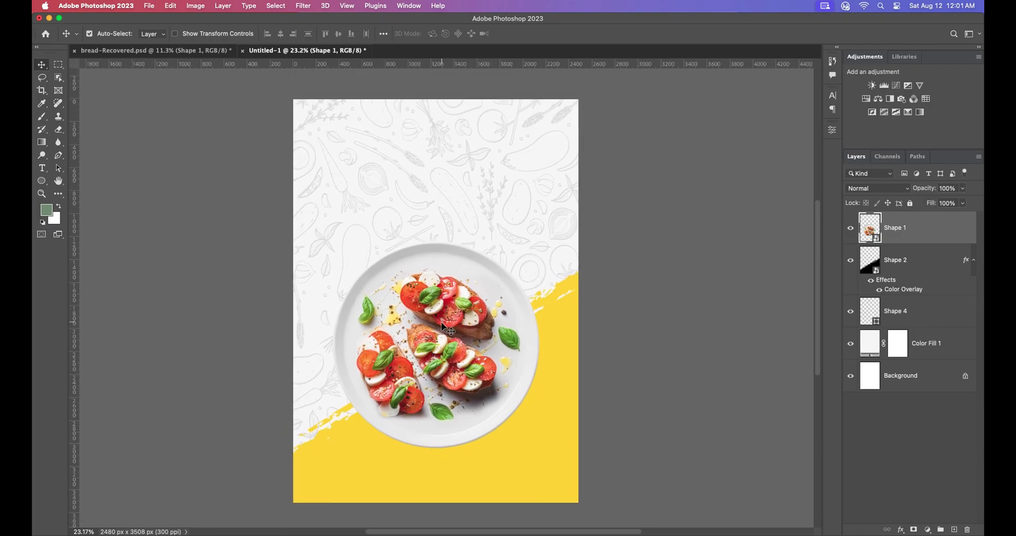
{"action": "double_click", "coordinate": [952, 241]}
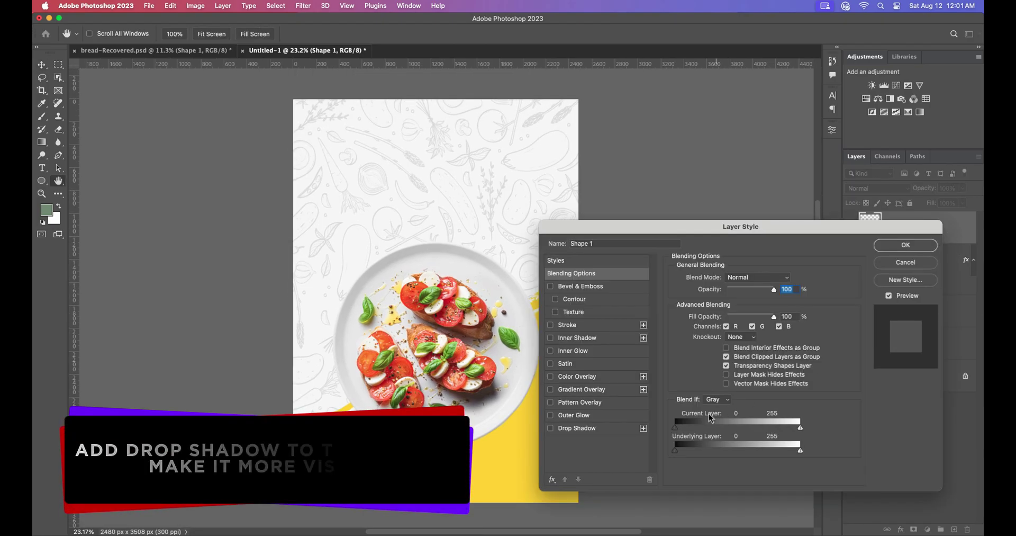
{"action": "left_click", "coordinate": [577, 428]}
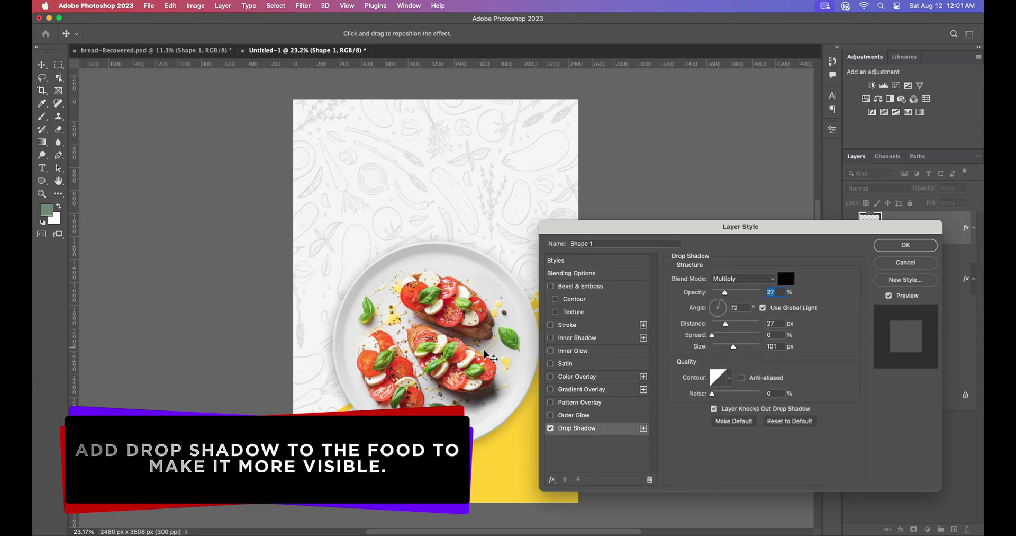
Set the plate's drop shadow to 35% opacity and 250 px size, and apply it
{"action": "left_click", "coordinate": [750, 348]}
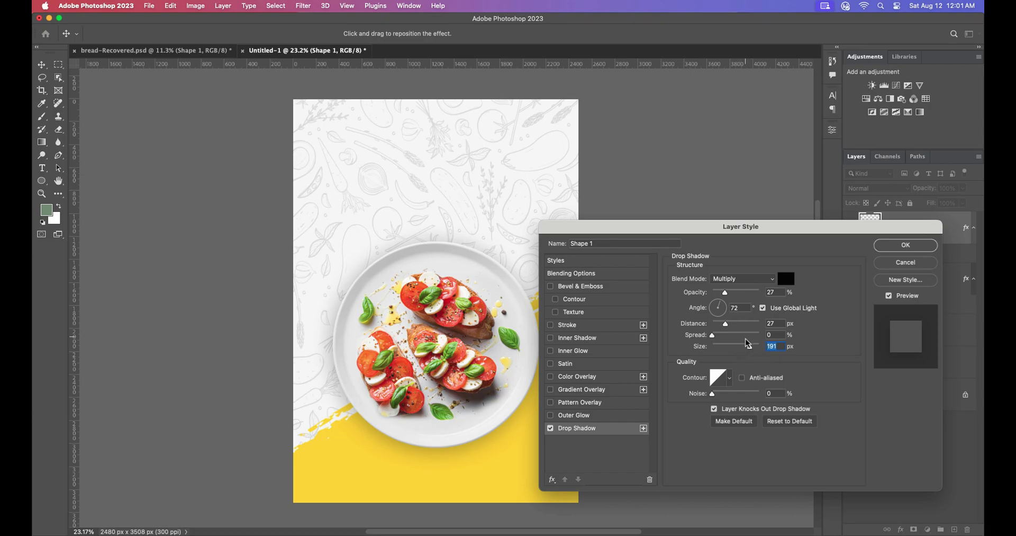
{"action": "left_click_drag", "start_coordinate": [748, 228], "coordinate": [785, 225]}
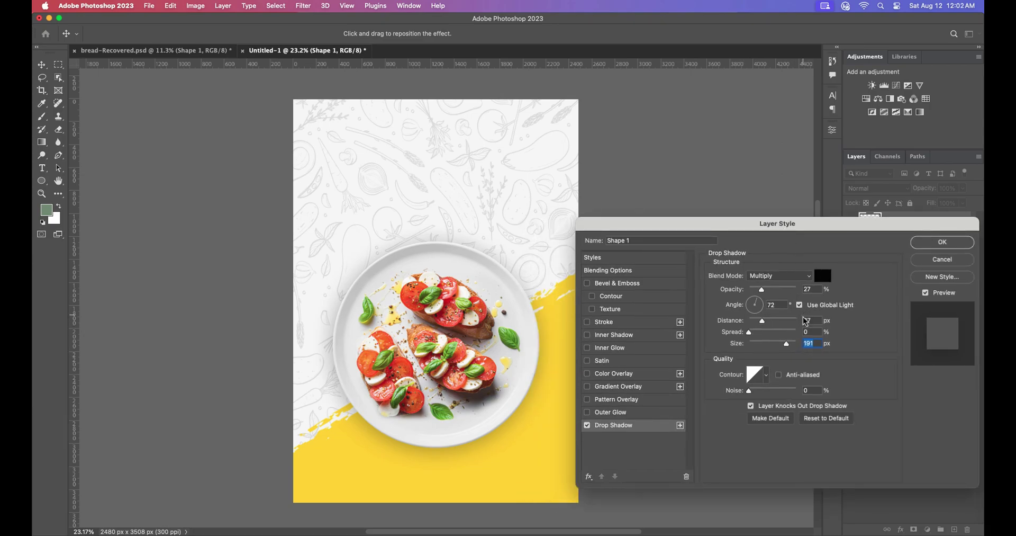
{"action": "left_click", "coordinate": [770, 290]}
{"action": "left_click", "coordinate": [765, 291]}
{"action": "left_click_drag", "start_coordinate": [785, 347], "coordinate": [795, 348]}
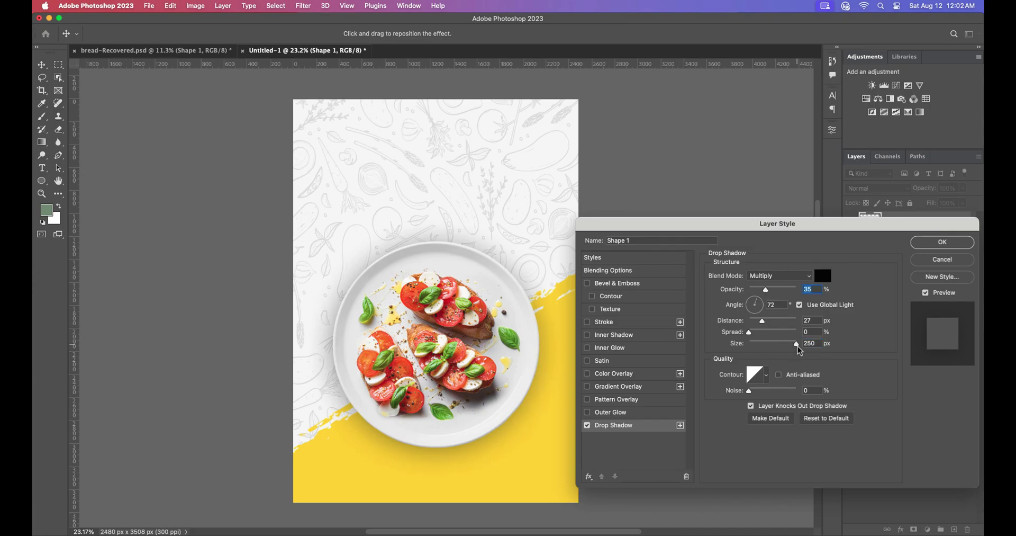
{"action": "left_click", "coordinate": [935, 245]}
Copy the cutlery-and-shield logo from bread-Recovered.psd into the poster and scale it down near the top of the page
{"action": "scroll", "coordinate": [427, 352], "scroll_direction": "up", "scroll_amount": 1}
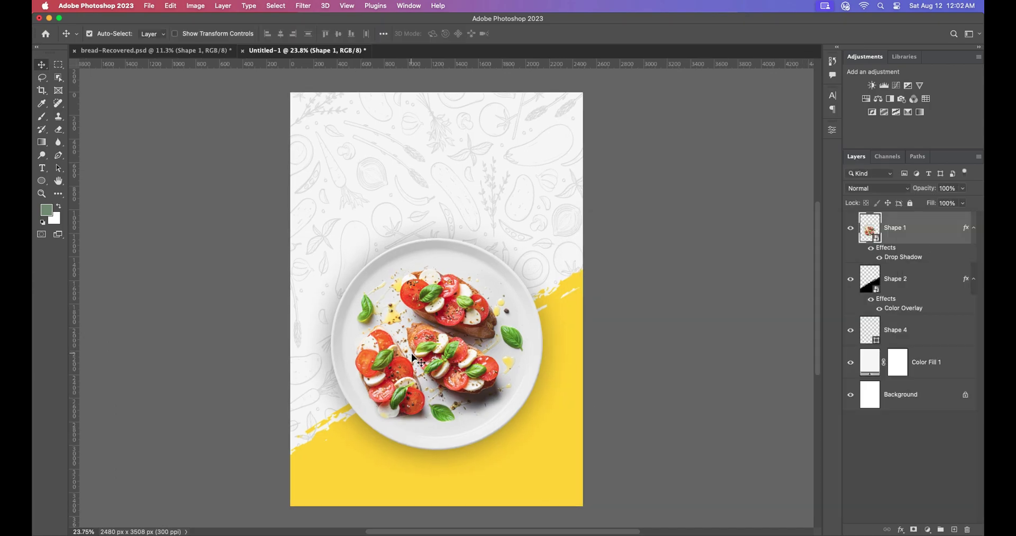
{"action": "scroll", "coordinate": [450, 337], "scroll_direction": "down", "scroll_amount": 1}
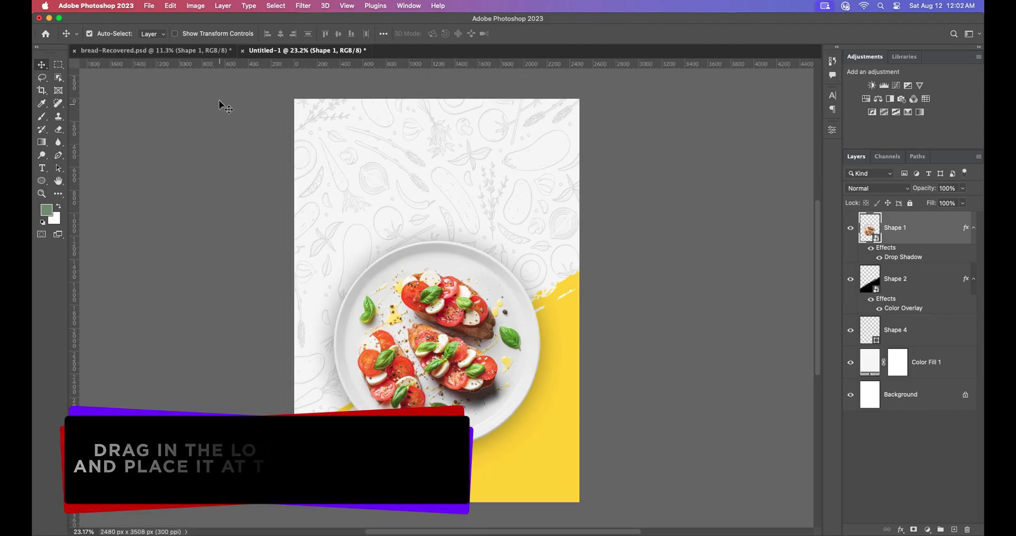
{"action": "left_click", "coordinate": [187, 52]}
{"action": "left_click_drag", "start_coordinate": [403, 212], "coordinate": [401, 131]}
{"action": "key", "text": "super+t"}
{"action": "left_click", "coordinate": [545, 34]}
Add a Color Overlay to the cutlery-and-shield logo layer, sampling its colour from a green basil leaf on the plate
{"action": "double_click", "coordinate": [943, 233]}
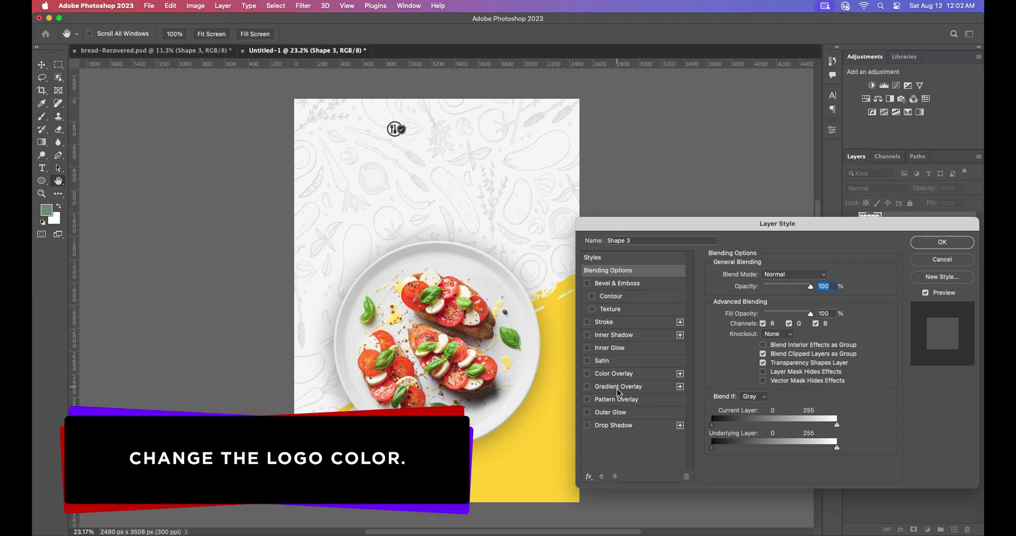
{"action": "left_click", "coordinate": [620, 375]}
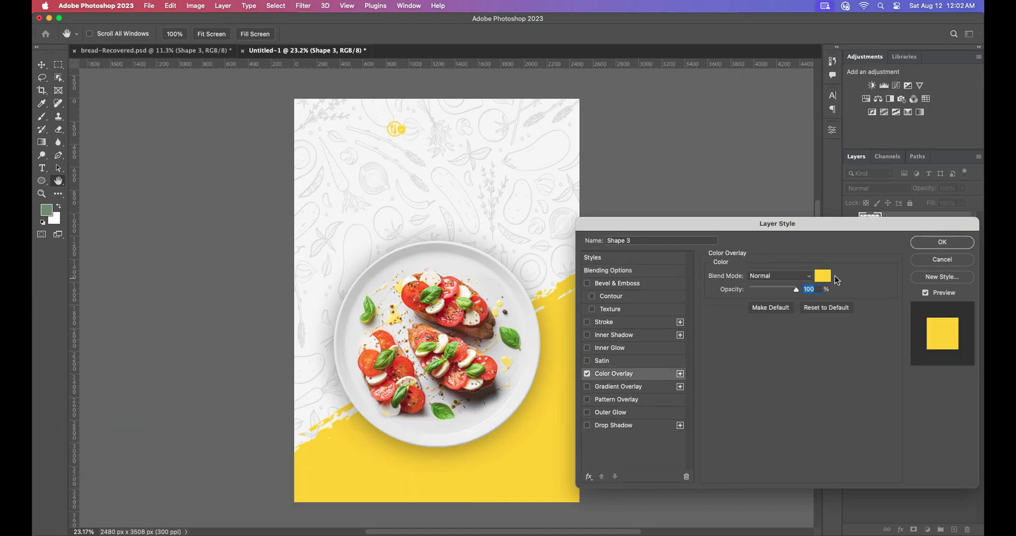
{"action": "left_click", "coordinate": [823, 276]}
{"action": "scroll", "coordinate": [519, 330], "scroll_direction": "up", "scroll_amount": 3}
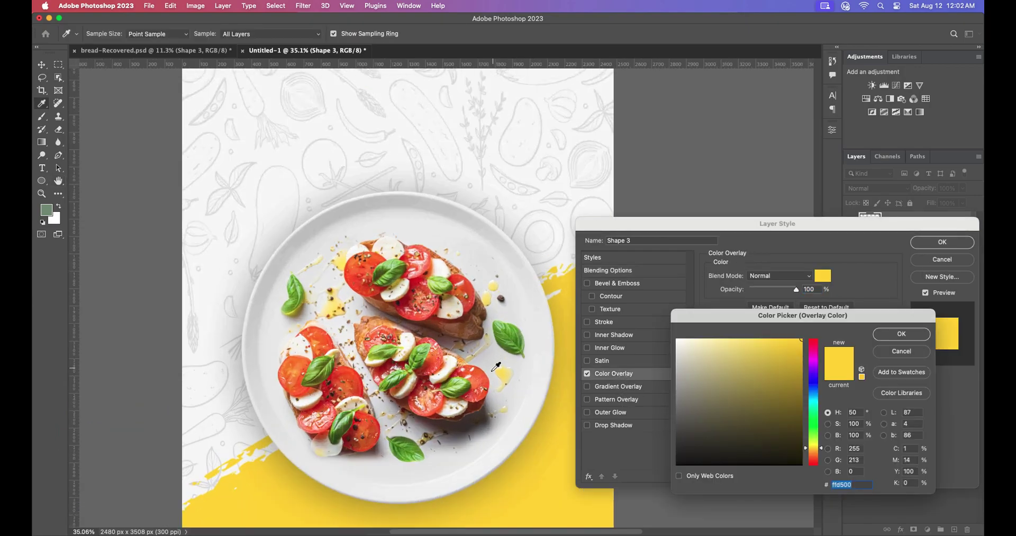
{"action": "left_click", "coordinate": [512, 333]}
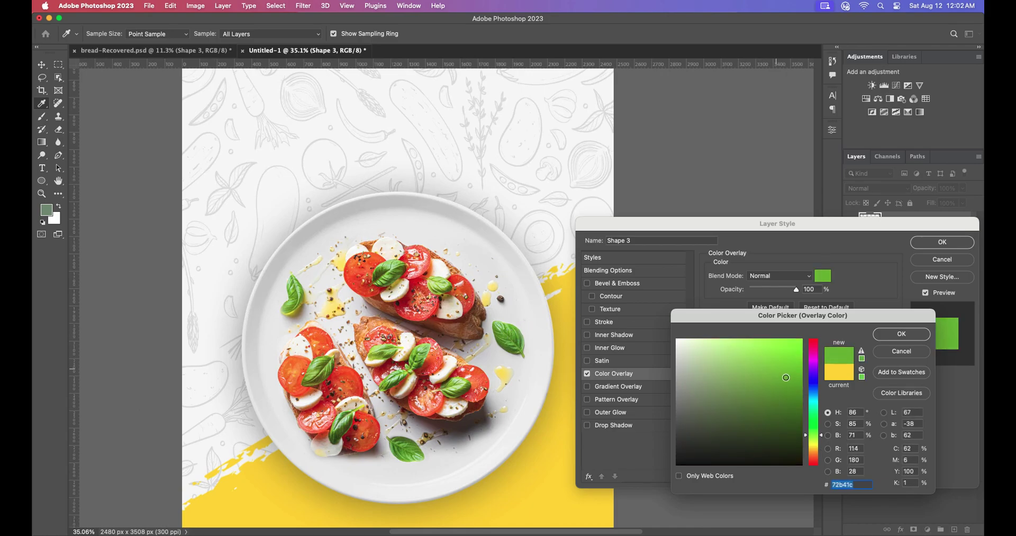
{"action": "left_click", "coordinate": [901, 334]}
{"action": "scroll", "coordinate": [535, 328], "scroll_direction": "down", "scroll_amount": 2}
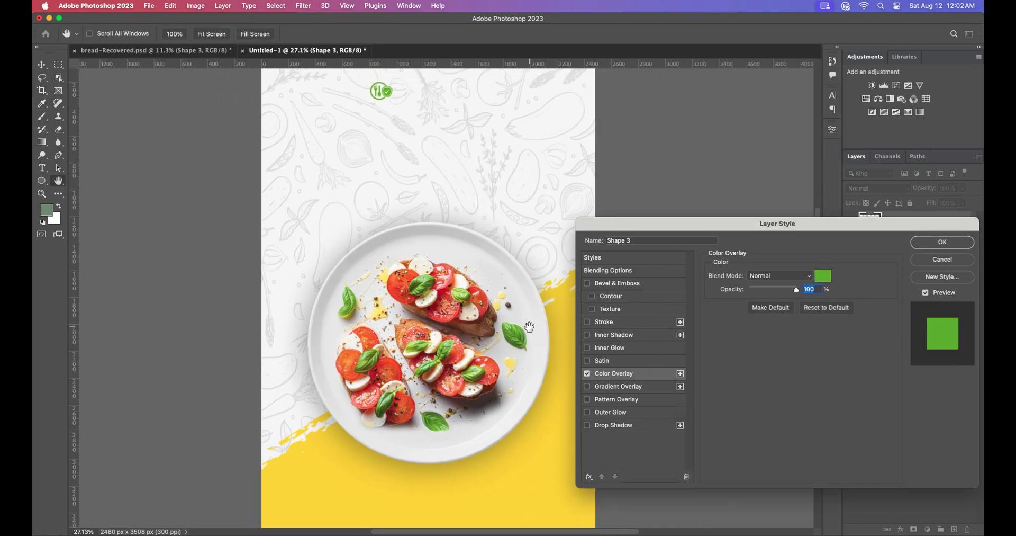
{"action": "scroll", "coordinate": [527, 315], "scroll_direction": "down", "scroll_amount": 2}
{"action": "scroll", "coordinate": [509, 318], "scroll_direction": "up", "scroll_amount": 2}
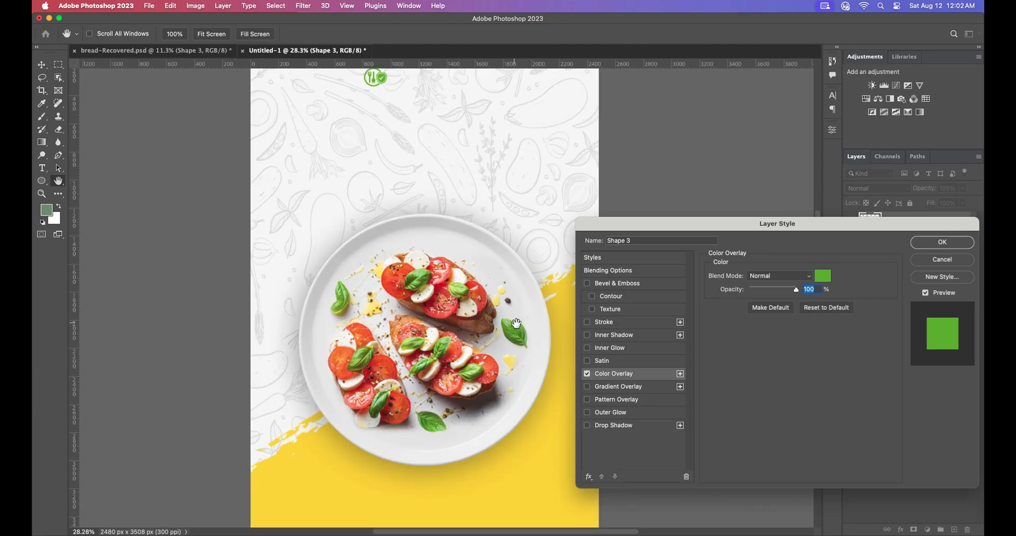
Darken the logo's overlay colour to green 4e8901 and apply the layer style
{"action": "left_click", "coordinate": [827, 279]}
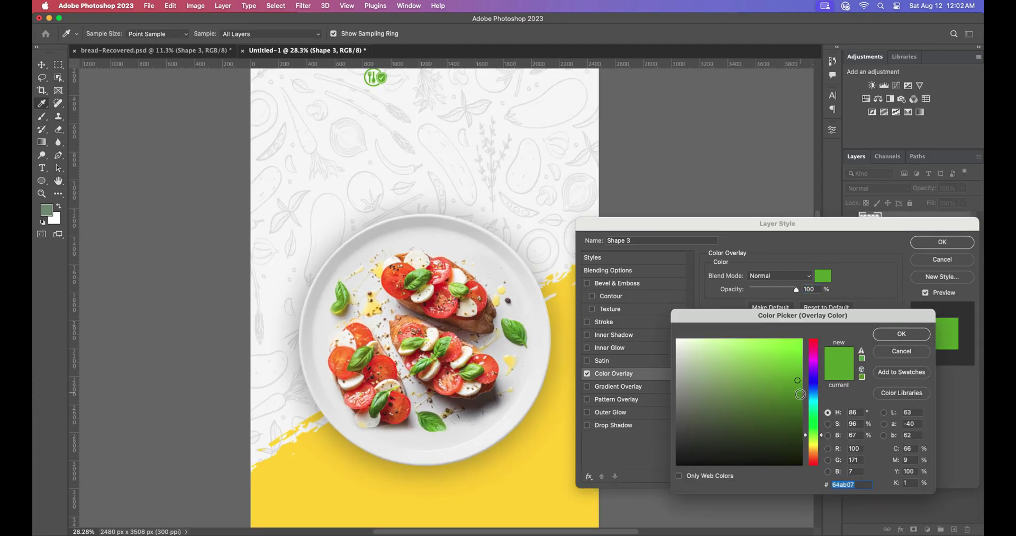
{"action": "left_click", "coordinate": [802, 398]}
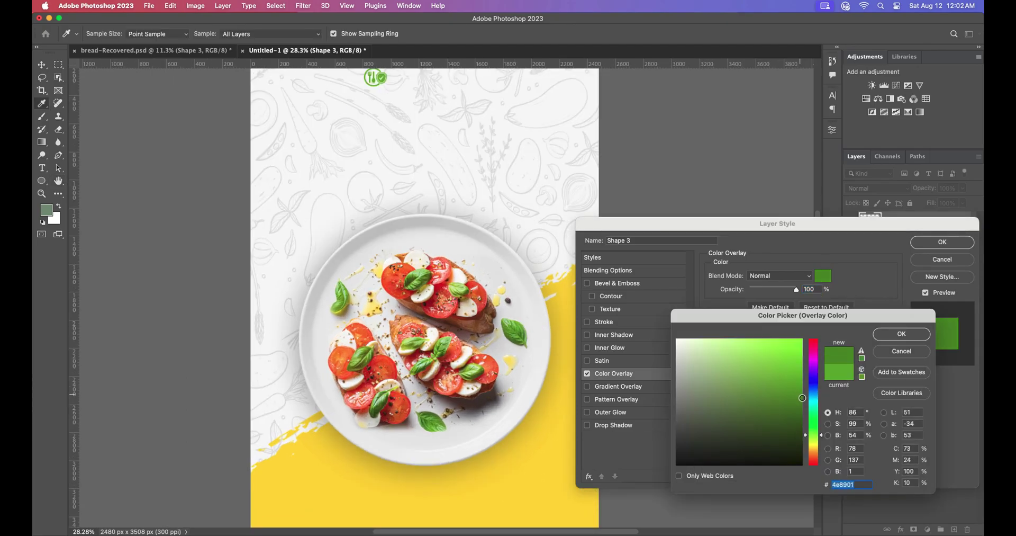
{"action": "left_click", "coordinate": [914, 339]}
{"action": "left_click", "coordinate": [948, 243]}
{"action": "scroll", "coordinate": [446, 262], "scroll_direction": "down", "scroll_amount": 2}
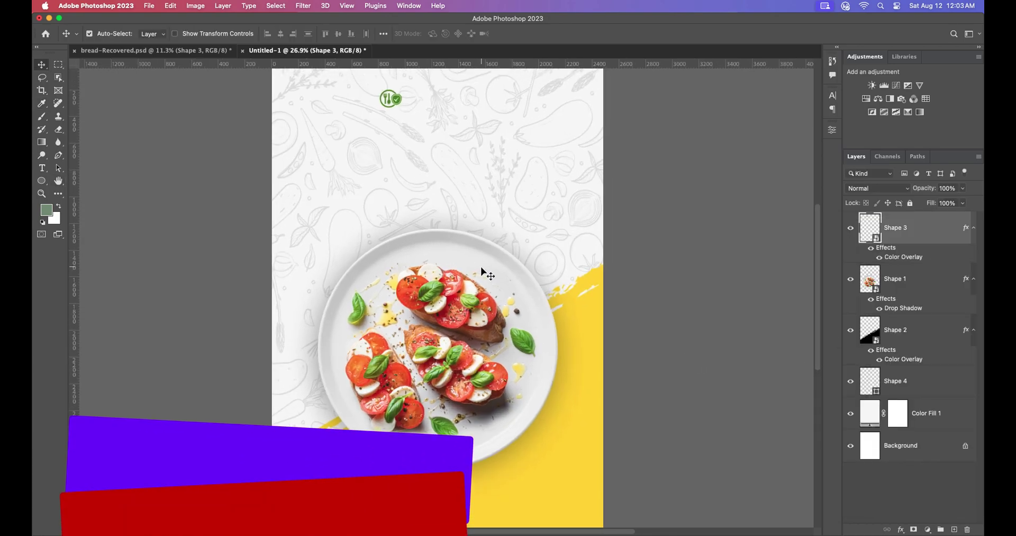
{"action": "scroll", "coordinate": [461, 227], "scroll_direction": "down", "scroll_amount": 3}
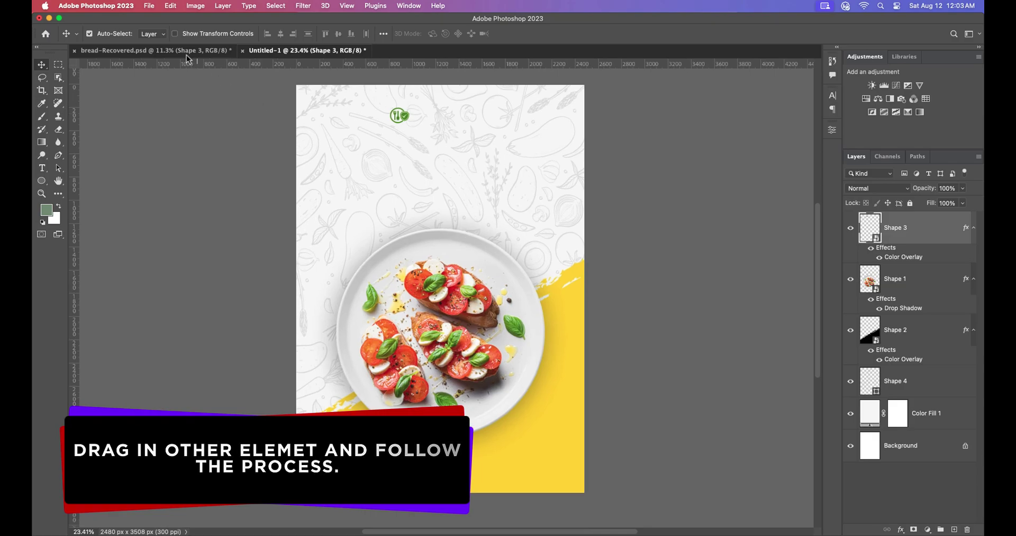
Copy the basil leaf from bread-Recovered.psd to the poster's upper right, scaled to about 58% and rotated 24.28°
{"action": "left_click", "coordinate": [187, 51]}
{"action": "left_click_drag", "start_coordinate": [395, 382], "coordinate": [320, 55]}
{"action": "mouse_move", "coordinate": [557, 175]}
{"action": "left_mouse_down"}
{"action": "mouse_move", "coordinate": [560, 165]}
{"action": "mouse_move", "coordinate": [548, 173]}
{"action": "mouse_move", "coordinate": [577, 154]}
{"action": "mouse_move", "coordinate": [562, 138]}
{"action": "mouse_move", "coordinate": [531, 159]}
{"action": "mouse_move", "coordinate": [557, 193]}
{"action": "mouse_move", "coordinate": [553, 180]}
{"action": "left_mouse_up"}
{"action": "key", "text": "ctrl+t"}
{"action": "left_click", "coordinate": [546, 34]}
{"action": "key", "text": "super"}
{"action": "key", "text": "super+t"}
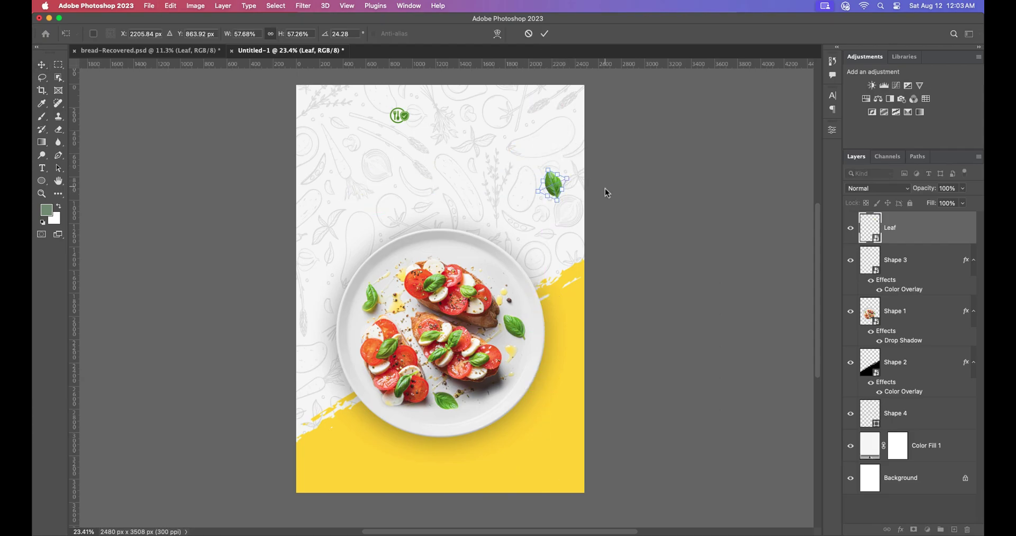
Enlarge the leaf to about 86% and place duplicates at the plate's lower right, lower left and upper left
{"action": "left_click_drag", "start_coordinate": [560, 181], "coordinate": [561, 386]}
{"action": "left_click", "coordinate": [546, 34]}
{"action": "left_click_drag", "start_coordinate": [335, 419], "coordinate": [329, 413]}
{"action": "left_click_drag", "start_coordinate": [329, 414], "coordinate": [333, 210]}
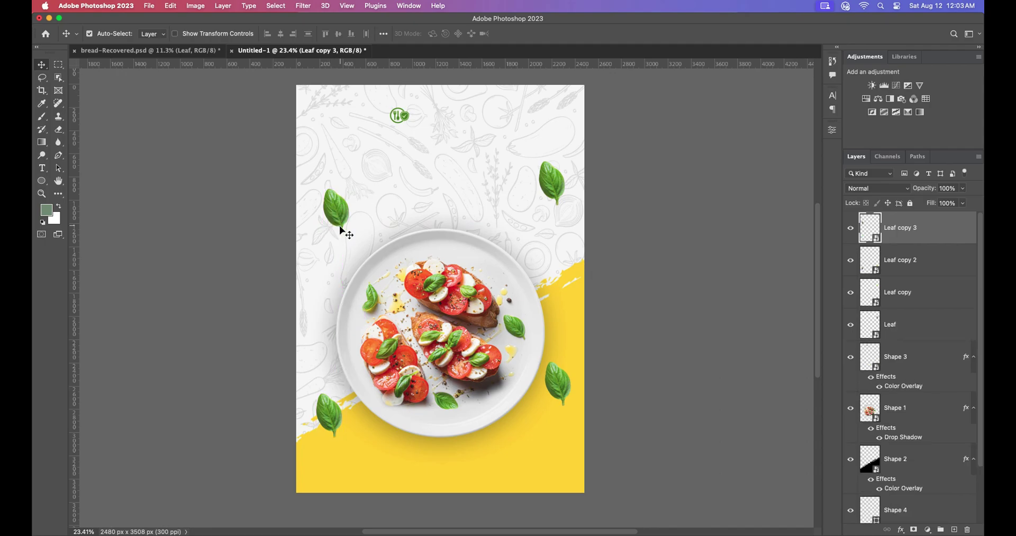
Scale the leaf copy above the plate's upper left to about 78% and rotate it to -169.29°
{"action": "key", "text": "super+t"}
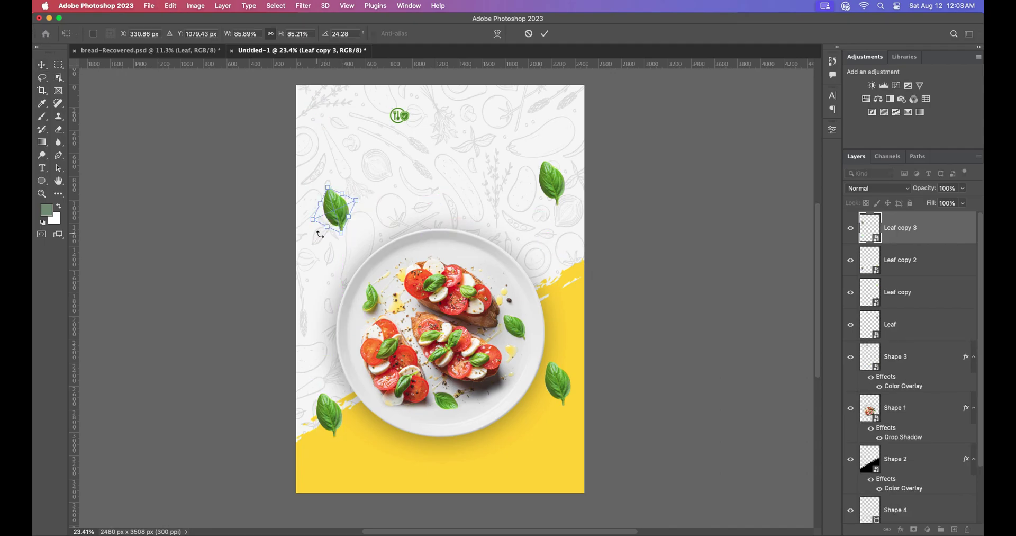
{"action": "mouse_move", "coordinate": [371, 196]}
{"action": "left_mouse_down"}
{"action": "mouse_move", "coordinate": [310, 268]}
{"action": "mouse_move", "coordinate": [295, 228]}
{"action": "mouse_move", "coordinate": [351, 197]}
{"action": "left_mouse_up"}
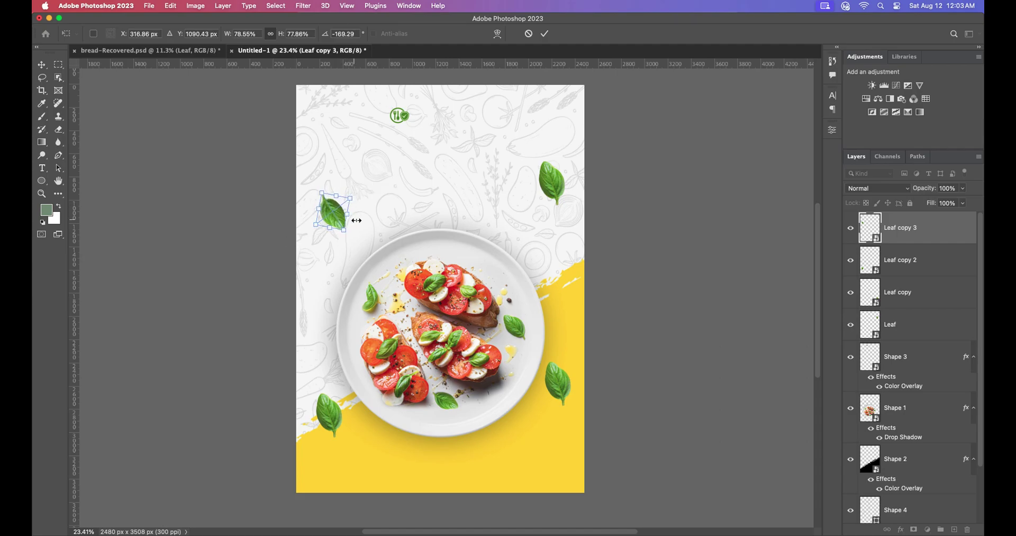
{"action": "left_click", "coordinate": [544, 34]}
Move the plate slightly down on the poster
{"action": "left_click", "coordinate": [561, 379]}
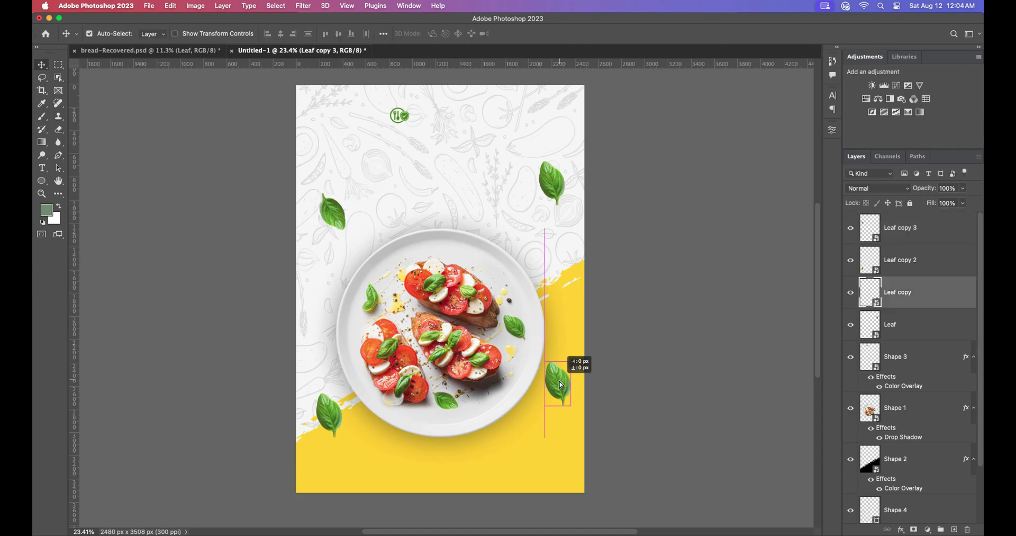
{"action": "left_click_drag", "start_coordinate": [454, 301], "coordinate": [454, 311]}
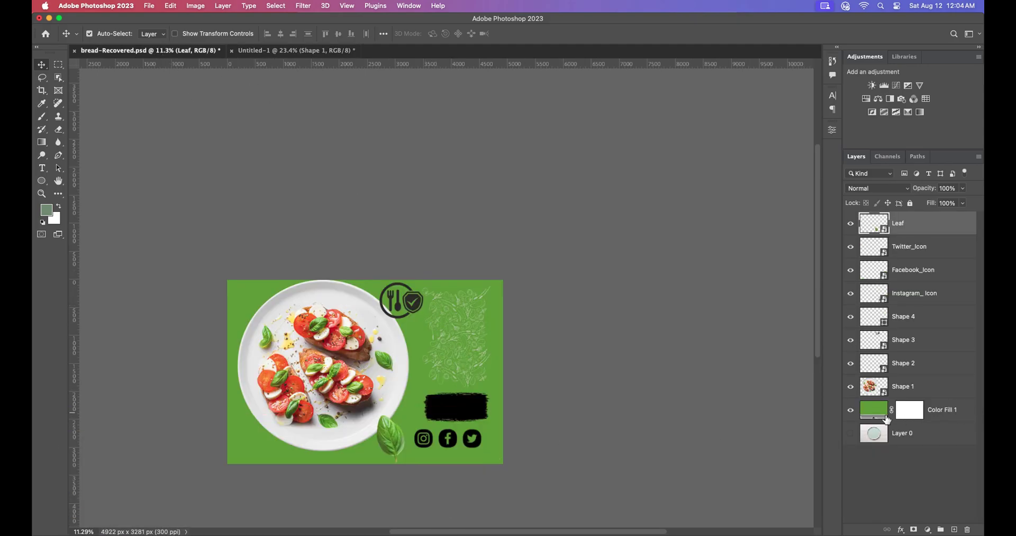
Lock the Color Fill 1 layer in bread-Recovered.psd and copy the Instagram, Facebook and Twitter icons into the poster below the plate
{"action": "left_click", "coordinate": [910, 203]}
{"action": "left_click", "coordinate": [910, 203]}
{"action": "left_click", "coordinate": [948, 409]}
{"action": "left_click", "coordinate": [911, 204]}
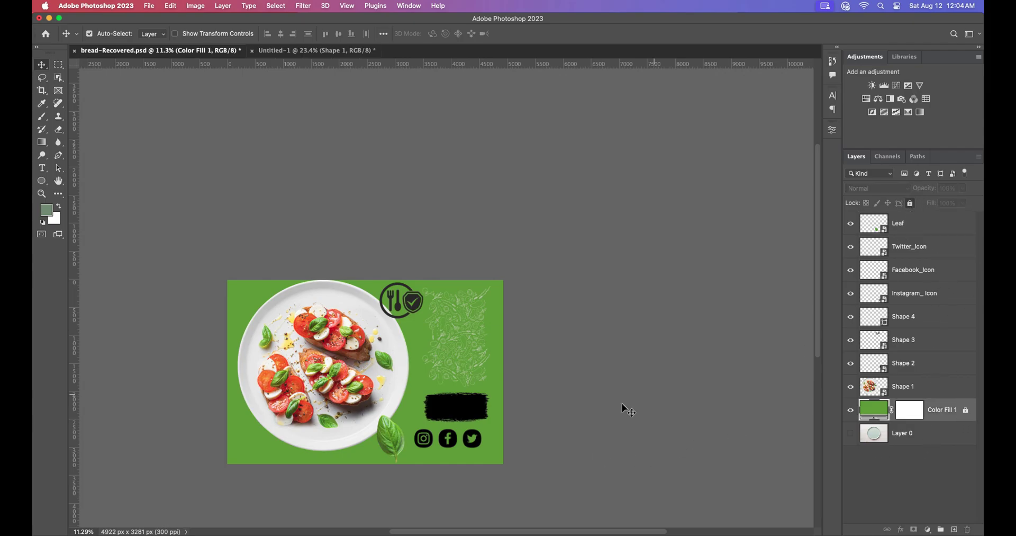
{"action": "left_click_drag", "start_coordinate": [427, 452], "coordinate": [295, 58]}
{"action": "left_click_drag", "start_coordinate": [383, 389], "coordinate": [404, 470]}
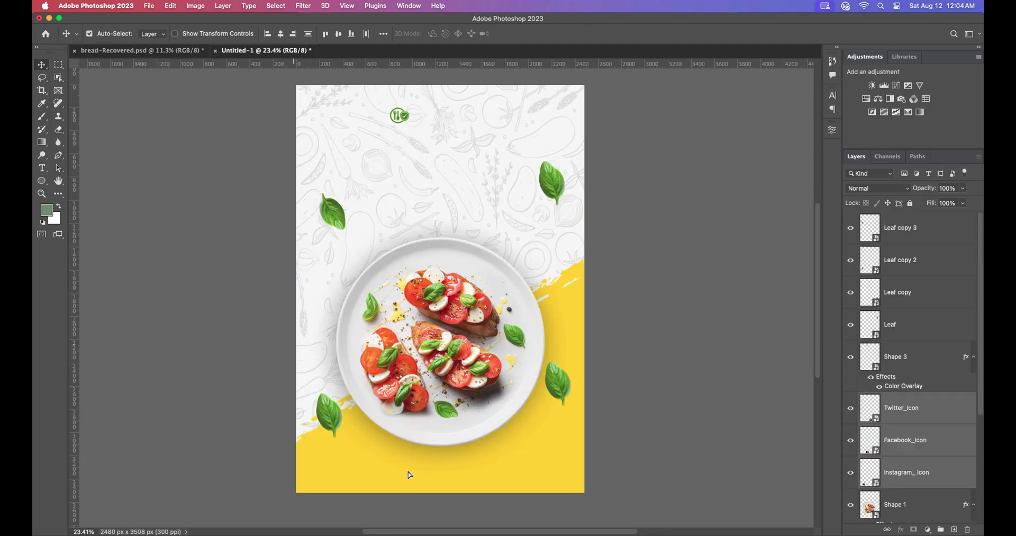
Scale the three social media icons down together to about 15% in the yellow area below the plate
{"action": "scroll", "coordinate": [465, 479], "scroll_direction": "up", "scroll_amount": 5}
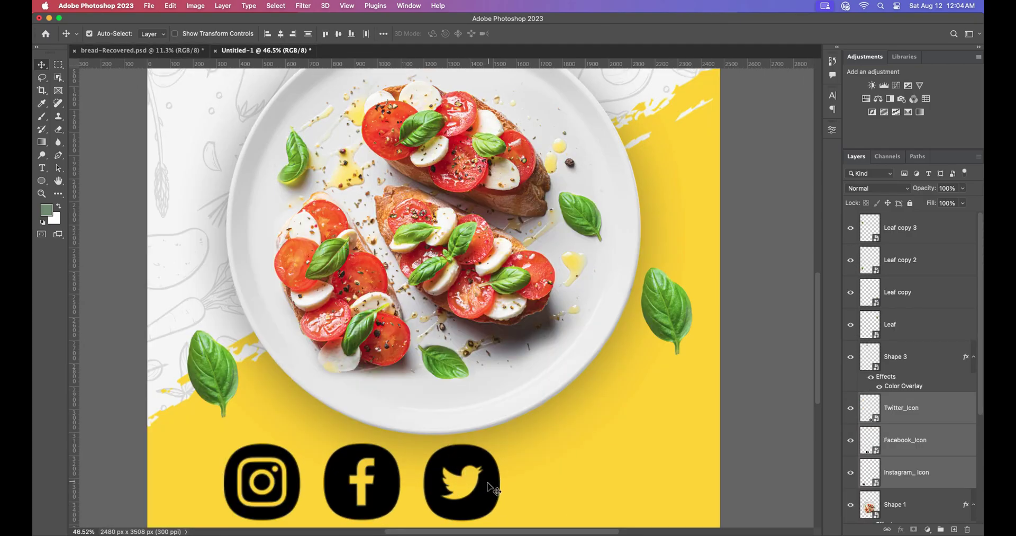
{"action": "key", "text": "super+t"}
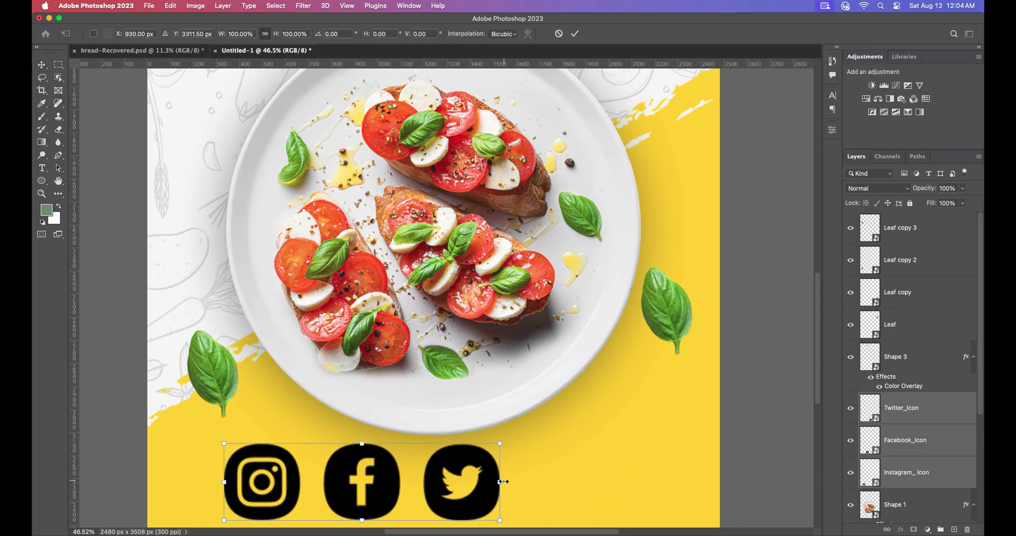
{"action": "left_click_drag", "start_coordinate": [501, 482], "coordinate": [388, 479]}
{"action": "scroll", "coordinate": [404, 478], "scroll_direction": "down", "scroll_amount": 1}
{"action": "scroll", "coordinate": [404, 479], "scroll_direction": "down", "scroll_amount": 4}
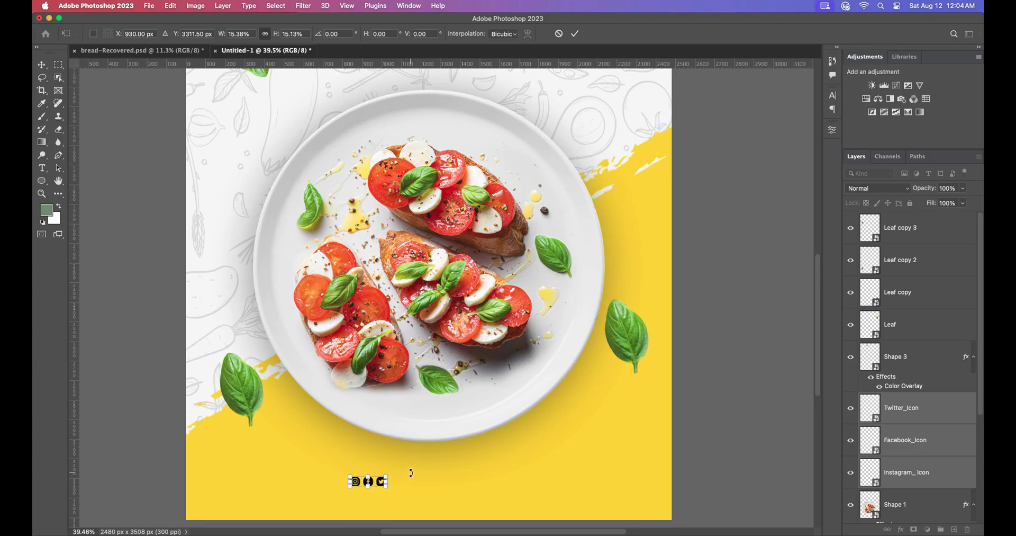
{"action": "left_click", "coordinate": [574, 33]}
{"action": "scroll", "coordinate": [389, 452], "scroll_direction": "up", "scroll_amount": 2}
{"action": "scroll", "coordinate": [418, 448], "scroll_direction": "down", "scroll_amount": 3}
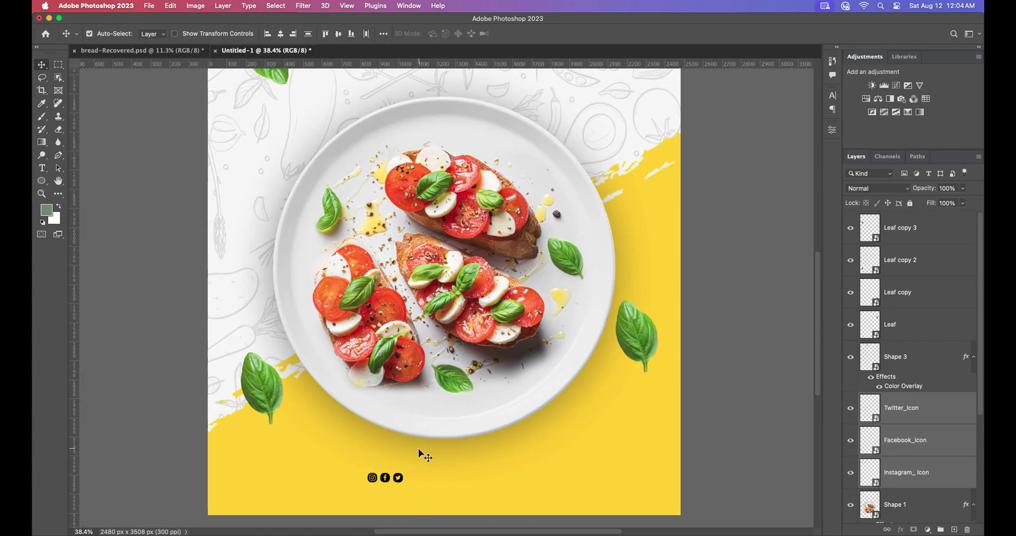
{"action": "left_click_drag", "start_coordinate": [430, 487], "coordinate": [443, 431]}
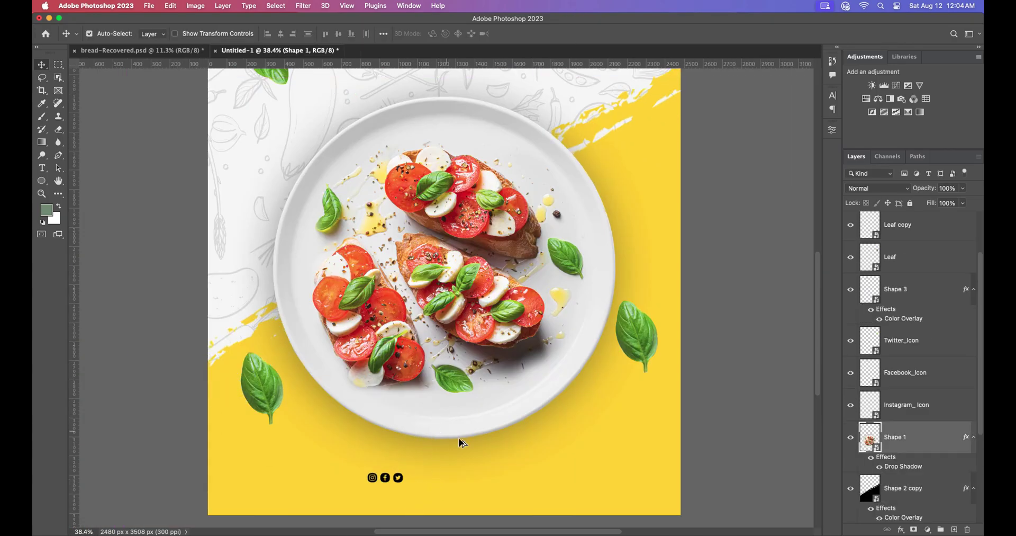
{"action": "left_click", "coordinate": [496, 448]}
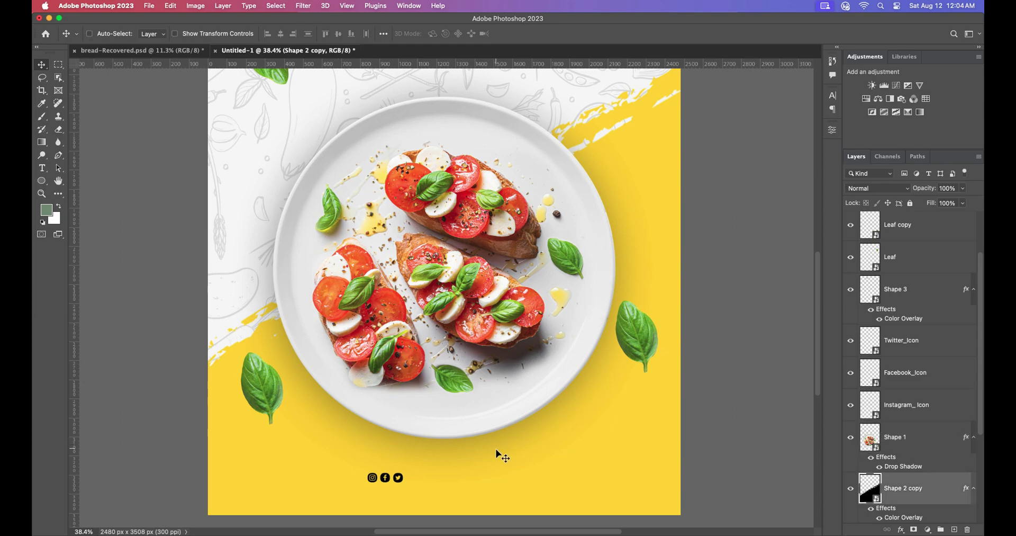
{"action": "key", "text": "super+z"}
{"action": "key", "text": "super+z"}
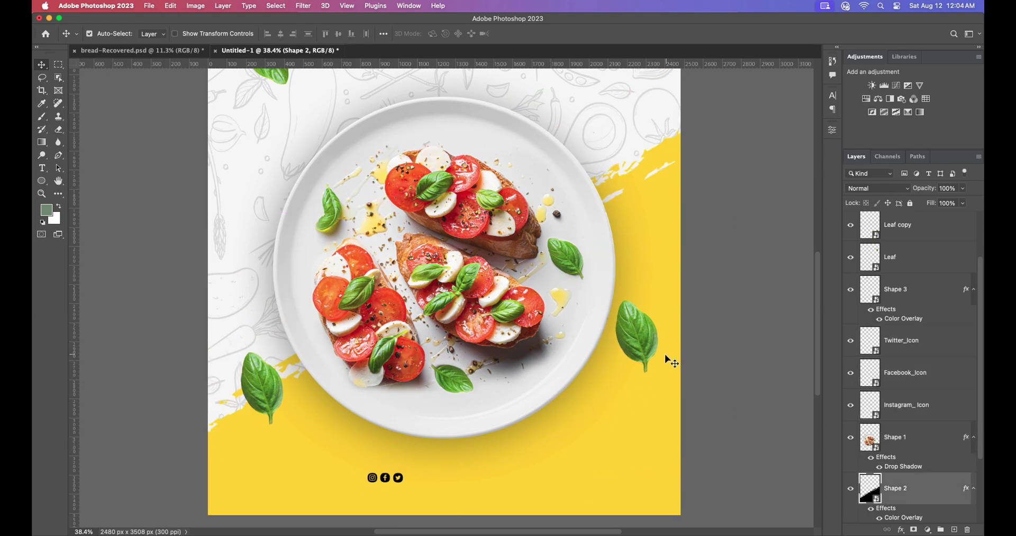
{"action": "left_click_drag", "start_coordinate": [544, 452], "coordinate": [553, 414]}
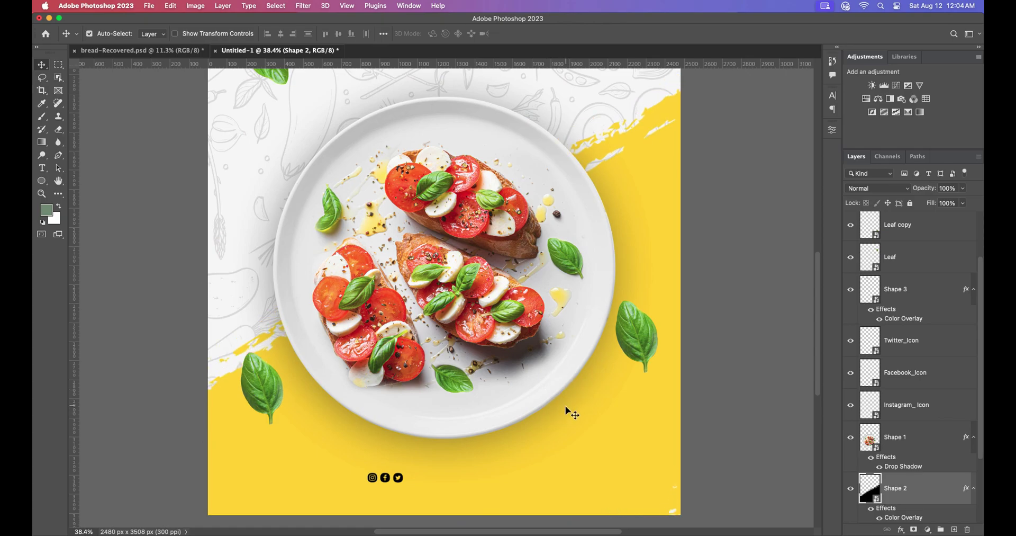
{"action": "key", "text": "super+z"}
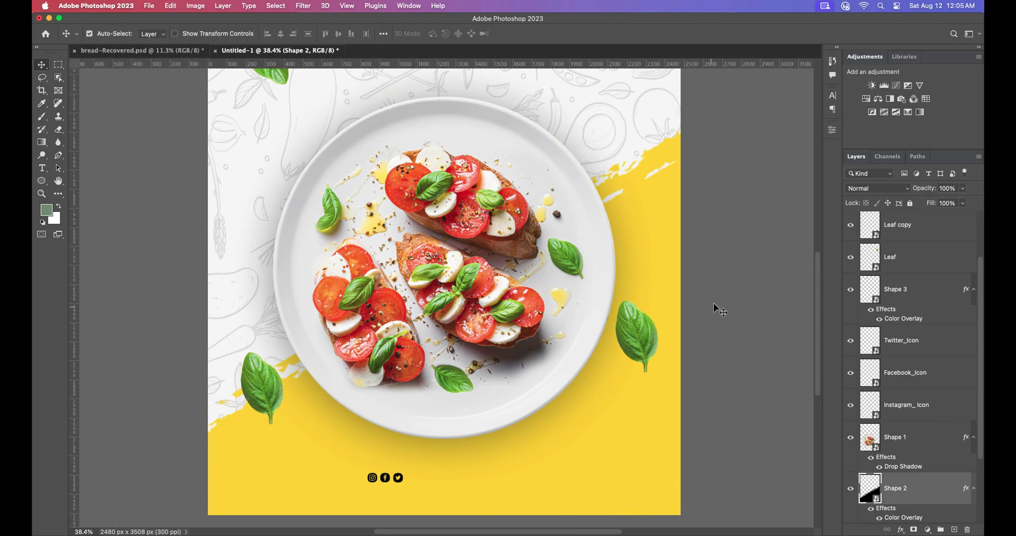
Spread the Instagram, Facebook and Twitter icons horizontally into a widely spaced row below the plate
{"action": "scroll", "coordinate": [672, 296], "scroll_direction": "down", "scroll_amount": 2}
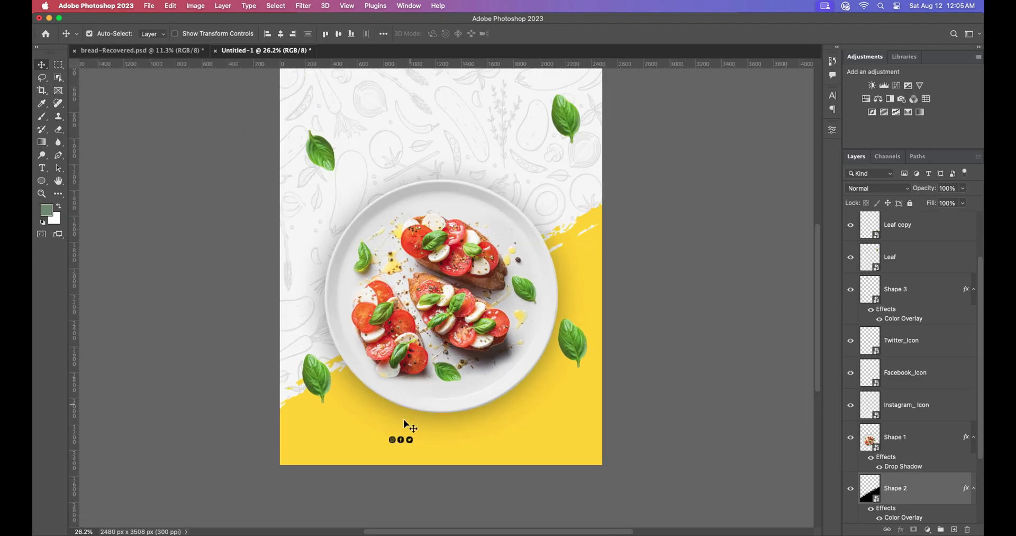
{"action": "scroll", "coordinate": [424, 447], "scroll_direction": "up", "scroll_amount": 5}
{"action": "scroll", "coordinate": [530, 432], "scroll_direction": "up", "scroll_amount": 2}
{"action": "left_click_drag", "start_coordinate": [448, 450], "coordinate": [625, 448]}
{"action": "left_click", "coordinate": [434, 450]}
{"action": "left_click_drag", "start_coordinate": [437, 451], "coordinate": [615, 440]}
{"action": "scroll", "coordinate": [523, 438], "scroll_direction": "down", "scroll_amount": 2}
{"action": "scroll", "coordinate": [523, 435], "scroll_direction": "down", "scroll_amount": 5}
{"action": "scroll", "coordinate": [529, 438], "scroll_direction": "up", "scroll_amount": 6}
{"action": "left_click_drag", "start_coordinate": [447, 436], "coordinate": [470, 436]}
{"action": "scroll", "coordinate": [506, 414], "scroll_direction": "down", "scroll_amount": 2}
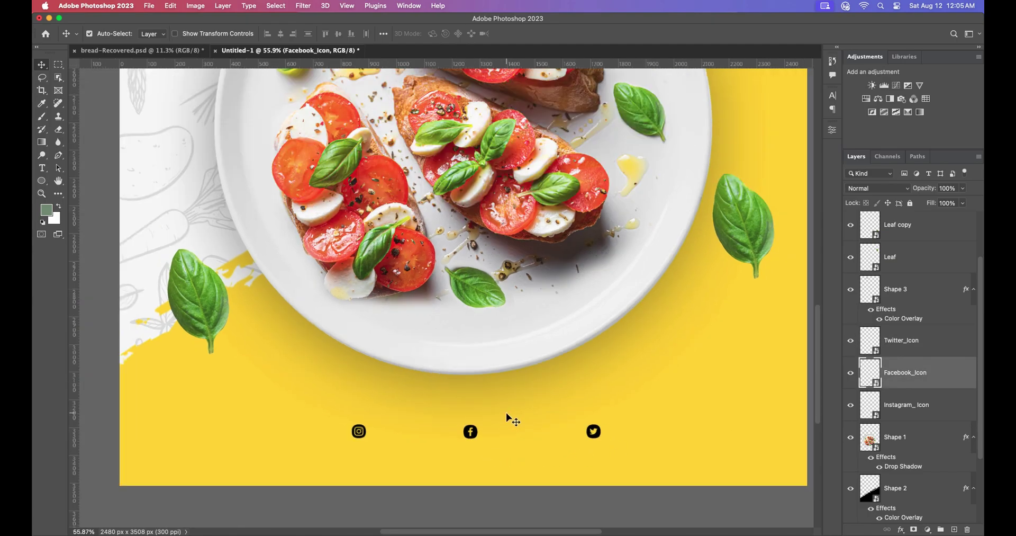
{"action": "scroll", "coordinate": [508, 412], "scroll_direction": "down", "scroll_amount": 8}
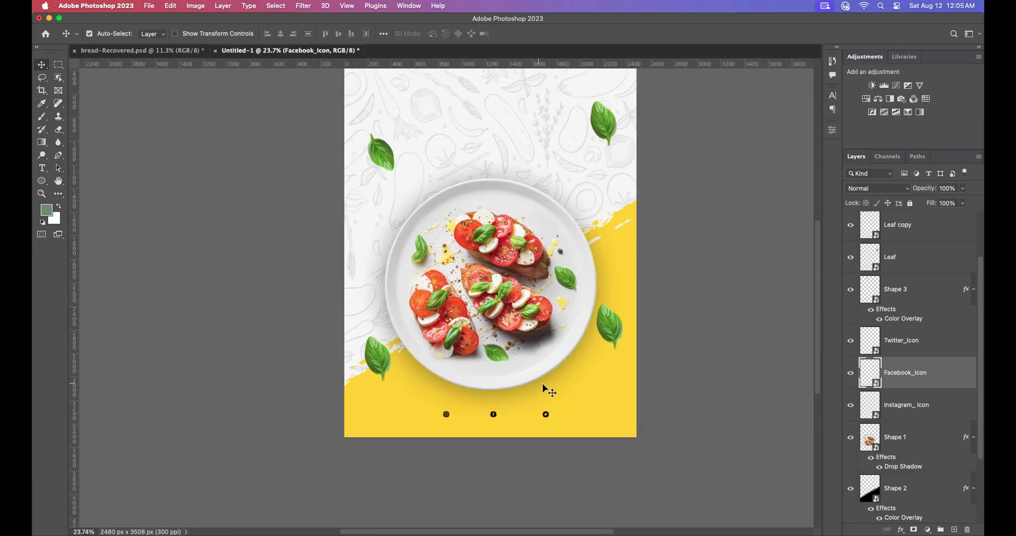
Select the three social media icon layers and move them above the Leaf copy layer in the stack
{"action": "scroll", "coordinate": [547, 385], "scroll_direction": "up", "scroll_amount": 5}
{"action": "left_click", "coordinate": [937, 408]}
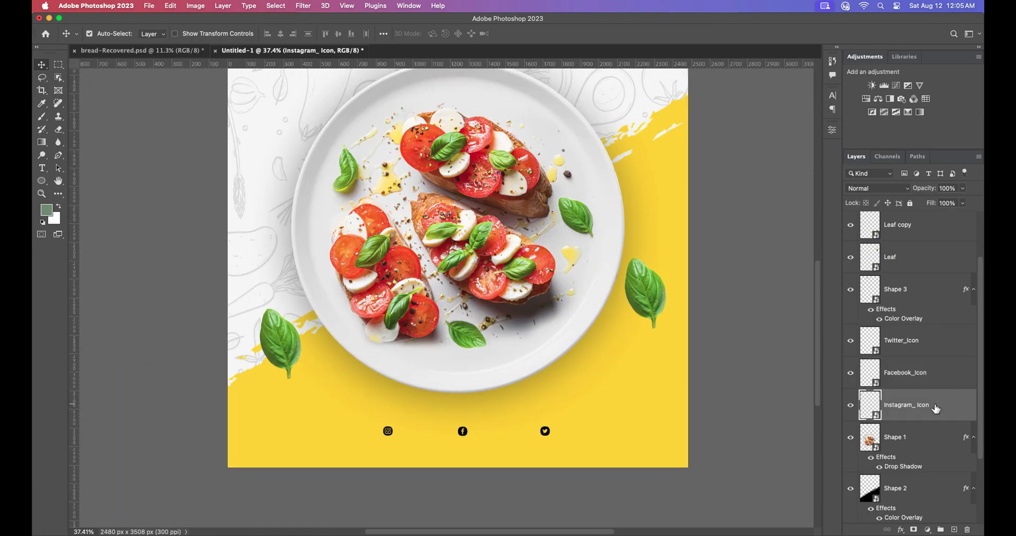
{"action": "left_click", "coordinate": [930, 341], "text": "shift"}
{"action": "left_click_drag", "start_coordinate": [930, 341], "coordinate": [926, 222]}
Enlarge the row of social media icons to about 131%, 1172 px wide, and apply the transform
{"action": "key", "text": "super+t"}
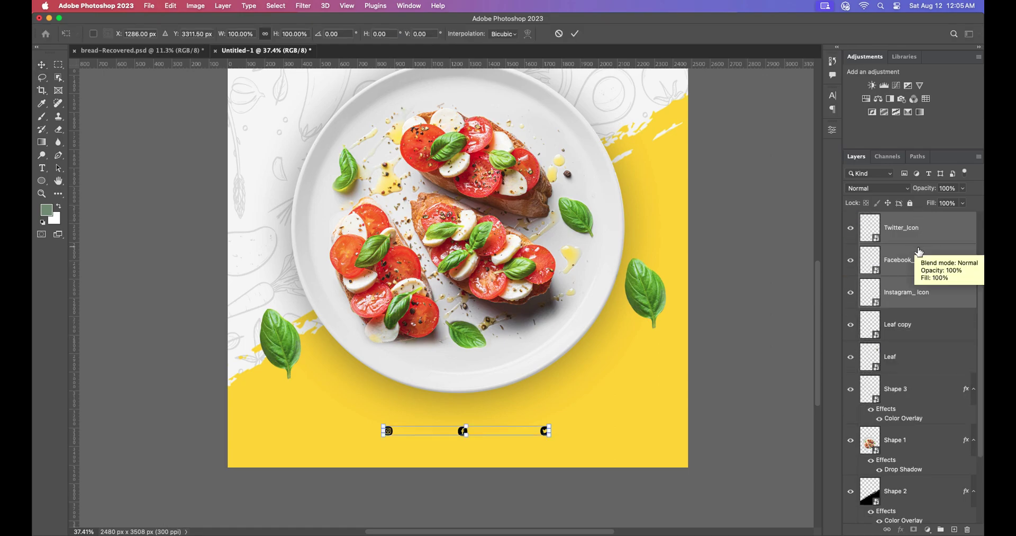
{"action": "left_click_drag", "start_coordinate": [549, 430], "coordinate": [576, 429]}
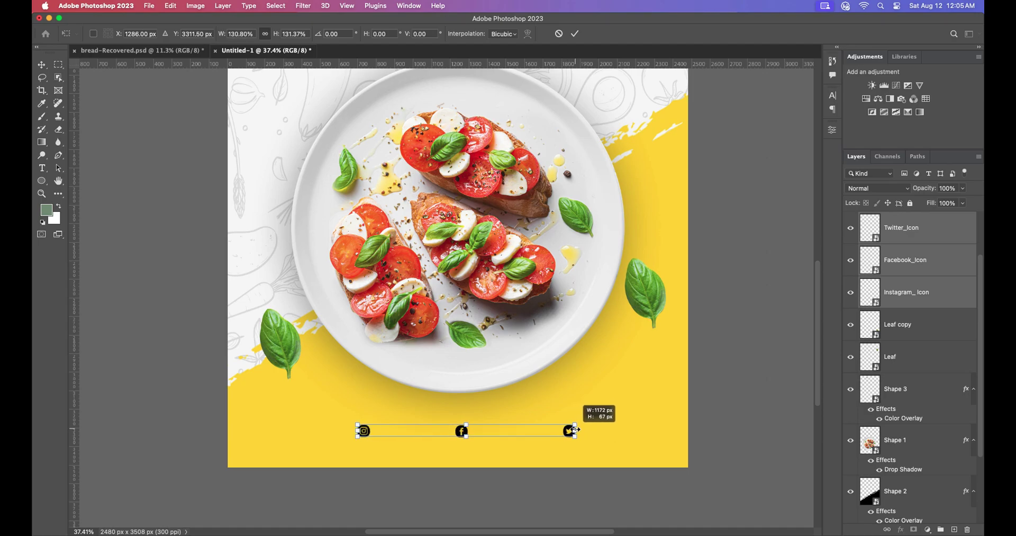
{"action": "left_click", "coordinate": [575, 33]}
{"action": "scroll", "coordinate": [548, 364], "scroll_direction": "down", "scroll_amount": 2, "text": "alt"}
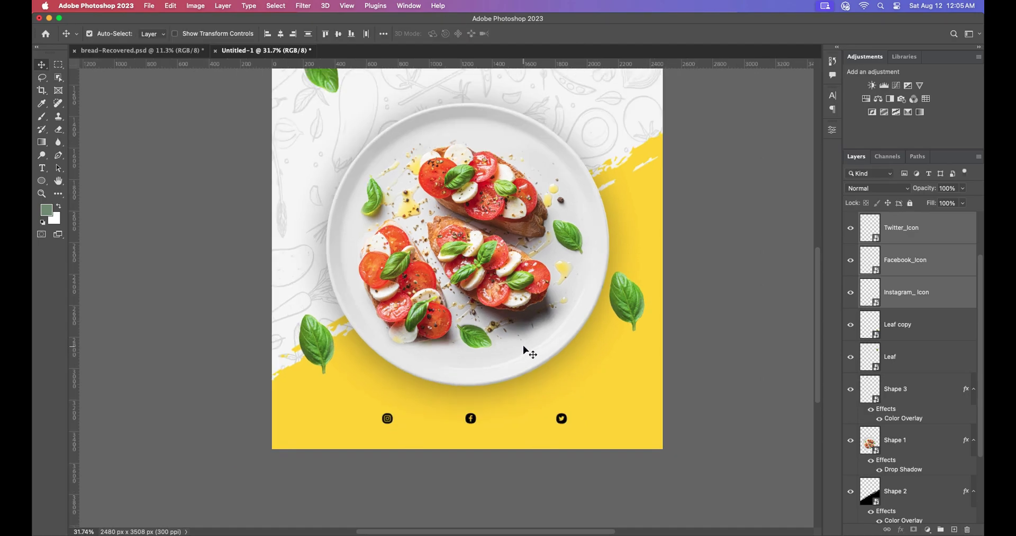
{"action": "scroll", "coordinate": [500, 212], "scroll_direction": "up", "scroll_amount": 5}
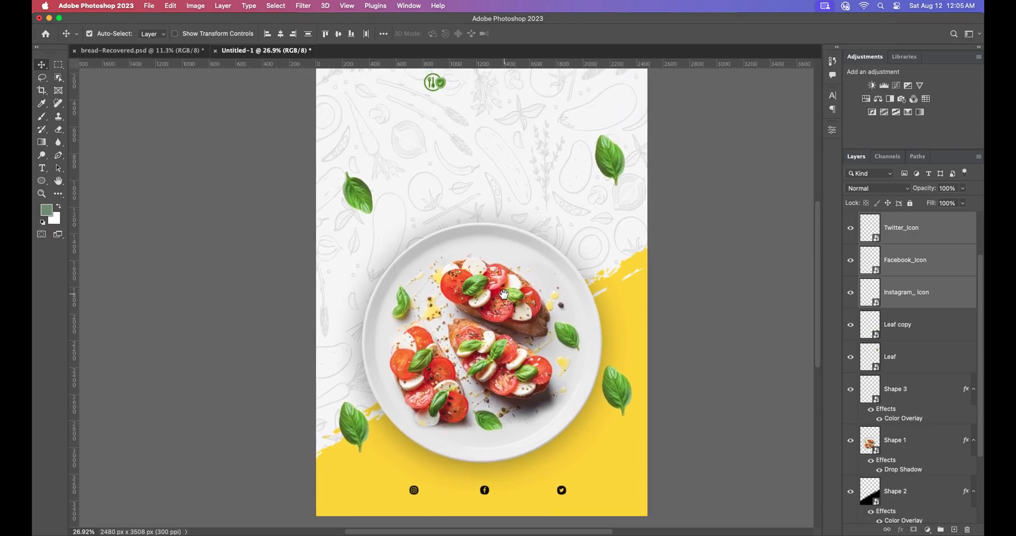
Group the Shape 2, Shape 4 and Color Fill 1 layers and name the group Bg
{"action": "left_click", "coordinate": [929, 231]}
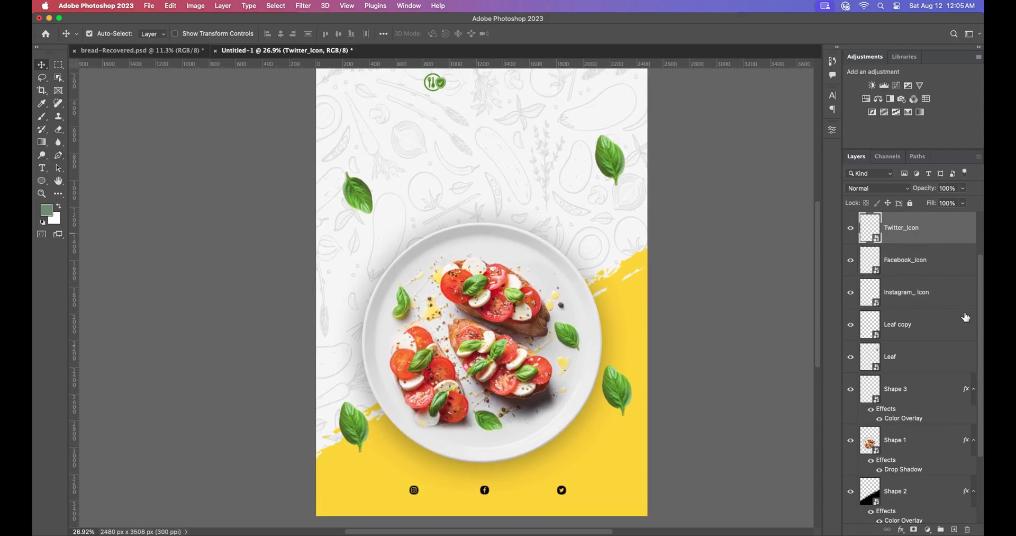
{"action": "scroll", "coordinate": [935, 351], "scroll_direction": "down", "scroll_amount": 4}
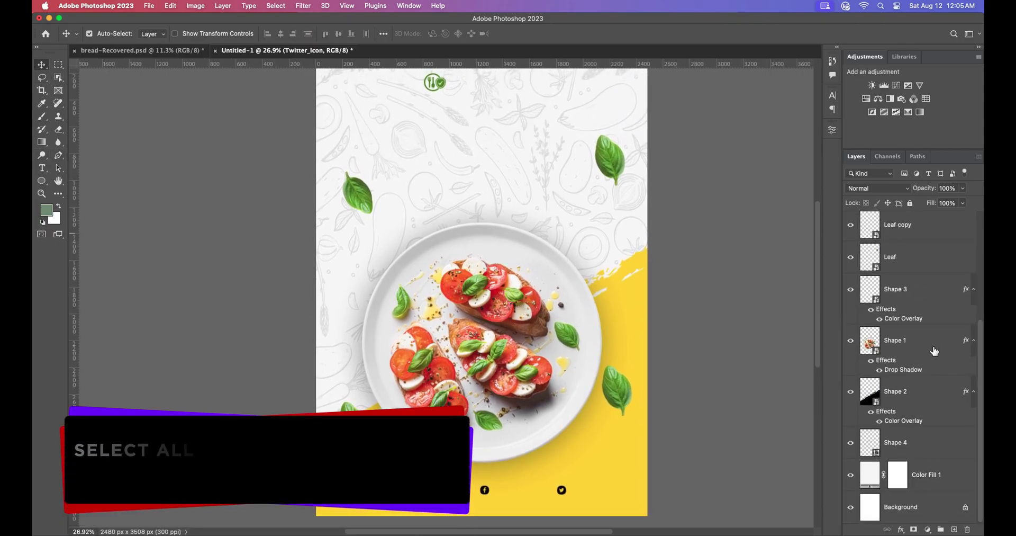
{"action": "left_click", "coordinate": [935, 391]}
{"action": "left_click", "coordinate": [946, 483], "text": "shift"}
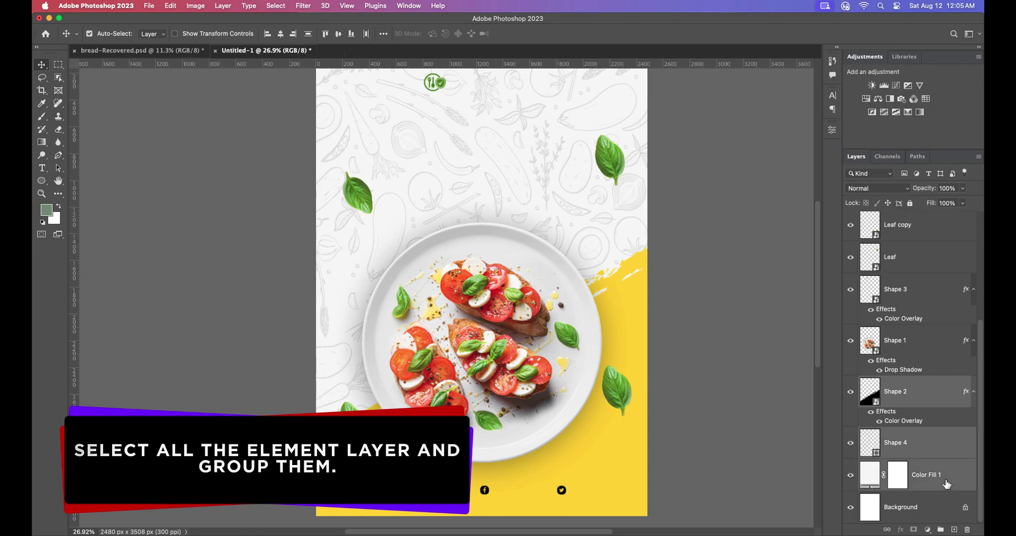
{"action": "left_click", "coordinate": [940, 529]}
{"action": "double_click", "coordinate": [892, 485]}
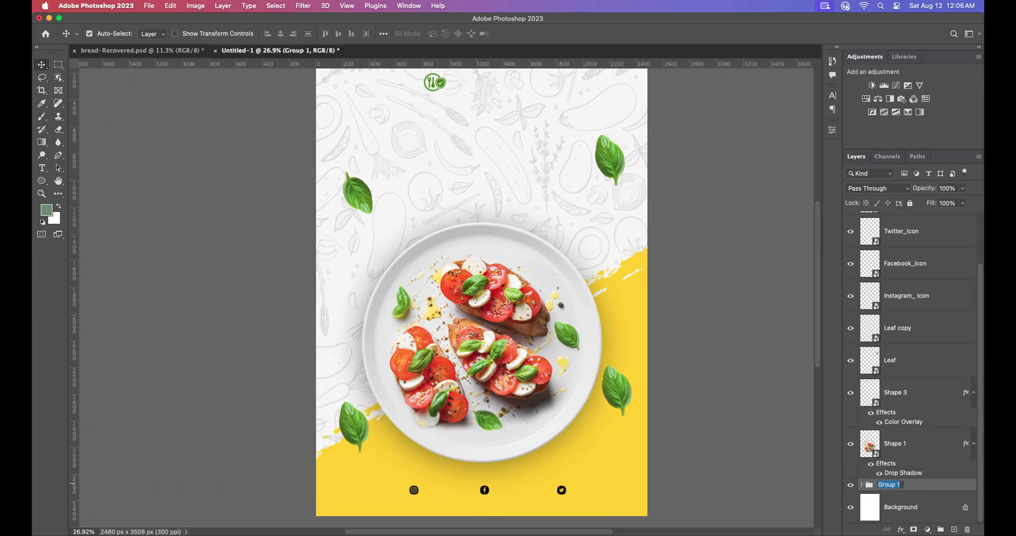
{"action": "type", "text": "Bg"}
{"action": "key", "text": "Return"}
Collapse the effects list of the Shape 1 layer and move the Leaf copy 2 layer directly above Leaf copy
{"action": "left_click", "coordinate": [904, 442]}
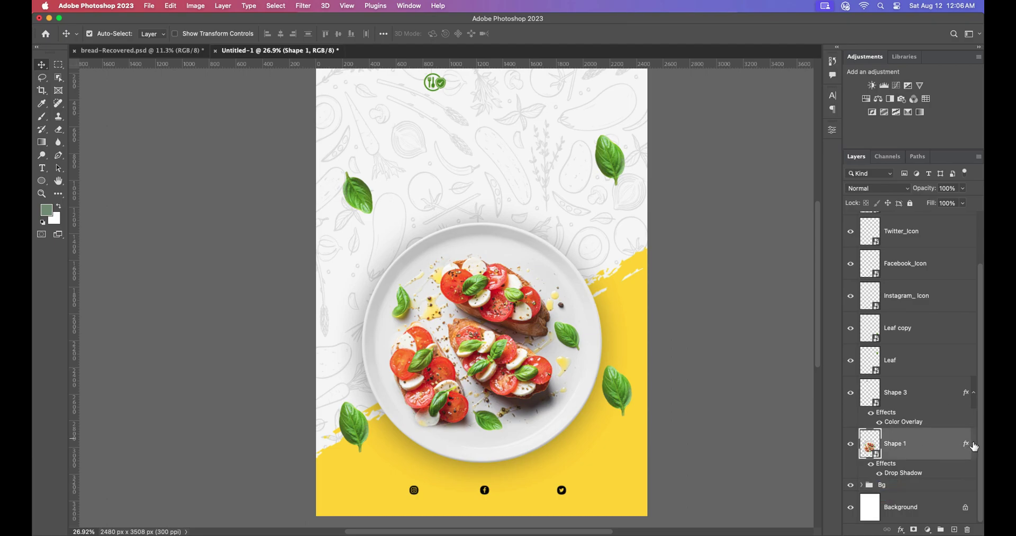
{"action": "left_click", "coordinate": [974, 446]}
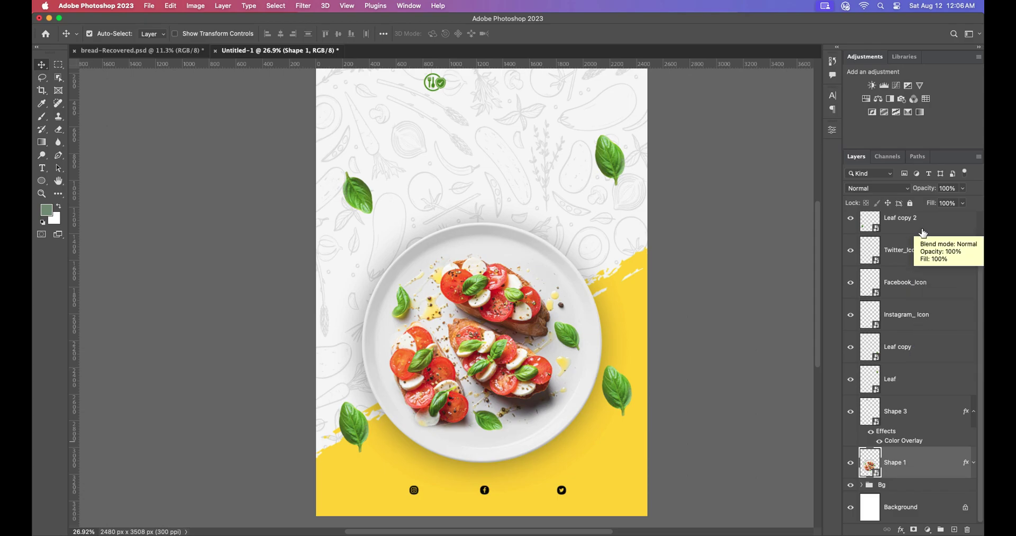
{"action": "left_click_drag", "start_coordinate": [923, 229], "coordinate": [927, 331]}
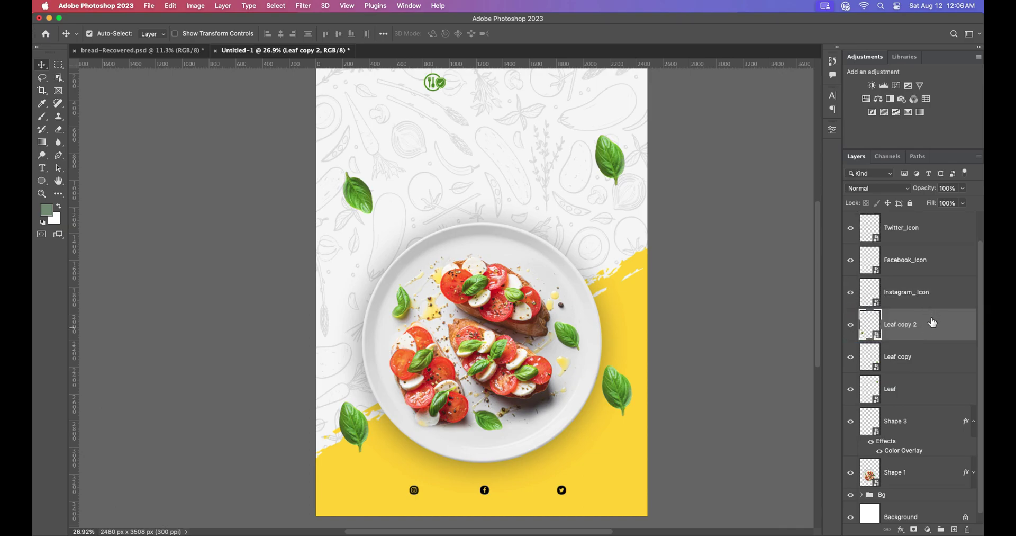
Group the layers from Leaf copy 2 down to Shape 1 as Food and move the Leaf copy 3 layer into that group
{"action": "left_click", "coordinate": [937, 471], "text": "shift"}
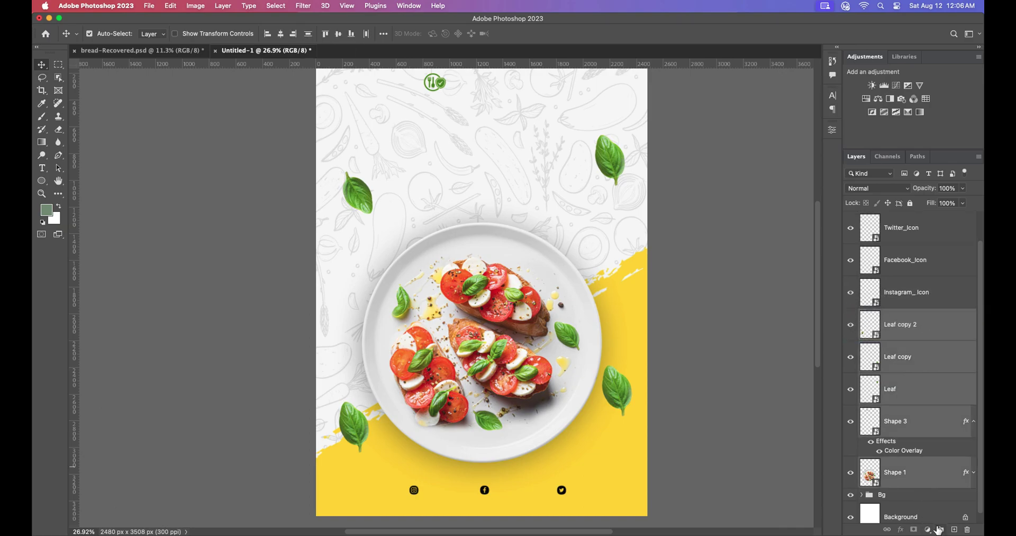
{"action": "left_click", "coordinate": [939, 529]}
{"action": "type", "text": "Food"}
{"action": "key", "text": "Return"}
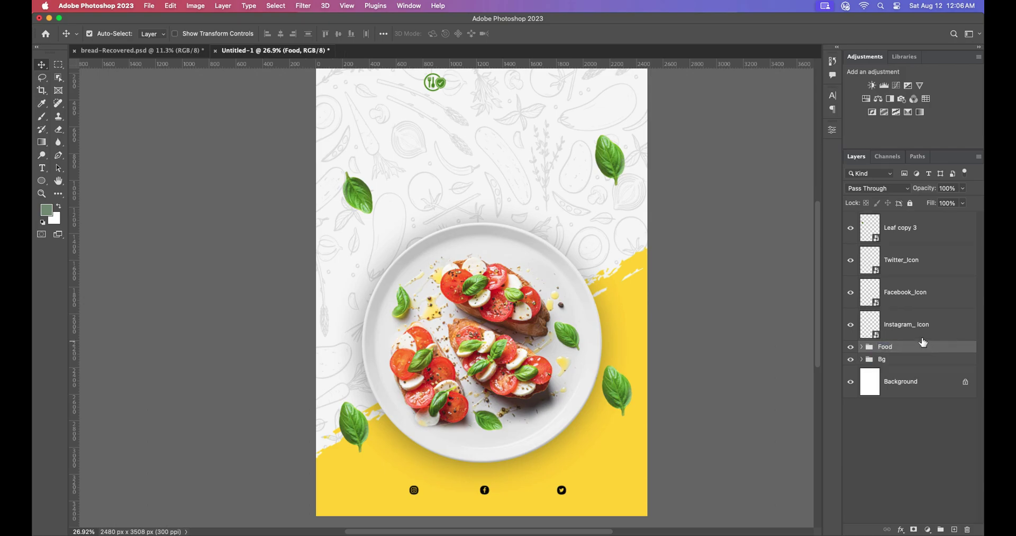
{"action": "left_click_drag", "start_coordinate": [901, 231], "coordinate": [903, 349]}
Group the Instagram, Facebook and Twitter icon layers and name the group Icons
{"action": "left_click", "coordinate": [925, 292]}
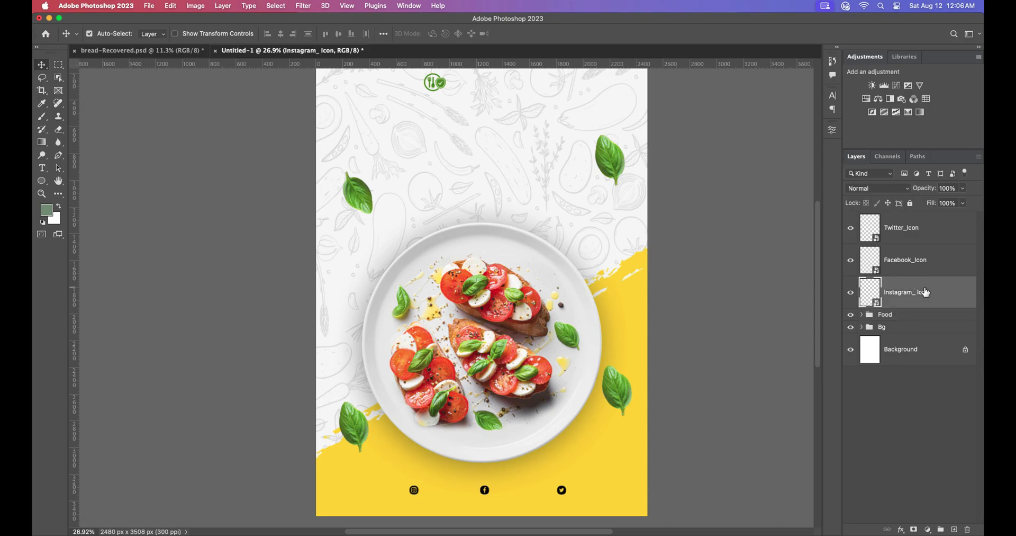
{"action": "left_click", "coordinate": [916, 234], "text": "shift"}
{"action": "left_click", "coordinate": [941, 529]}
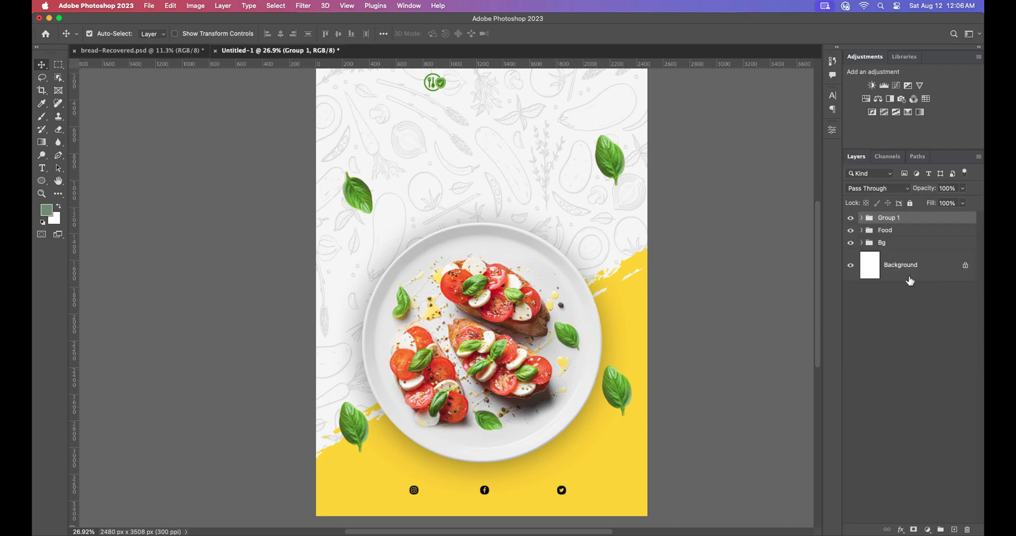
{"action": "key", "text": "BackSpace"}
{"action": "type", "text": "Icons"}
{"action": "key", "text": "Return"}
Add the headline text "Healthy Lunch" in green Daybird Script at 150 pt in the patterned area above the plate
{"action": "scroll", "coordinate": [545, 316], "scroll_direction": "down", "scroll_amount": 2}
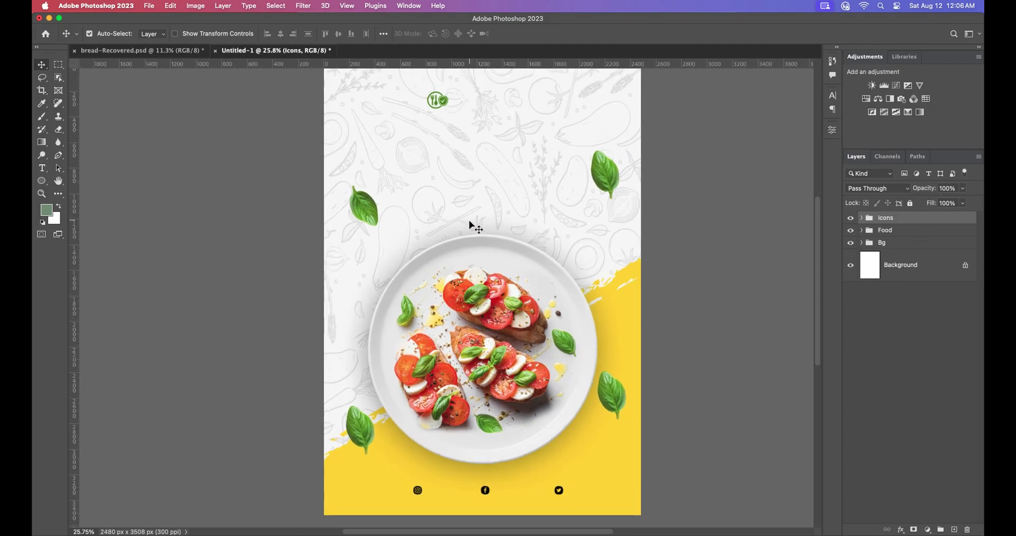
{"action": "left_click", "coordinate": [42, 169]}
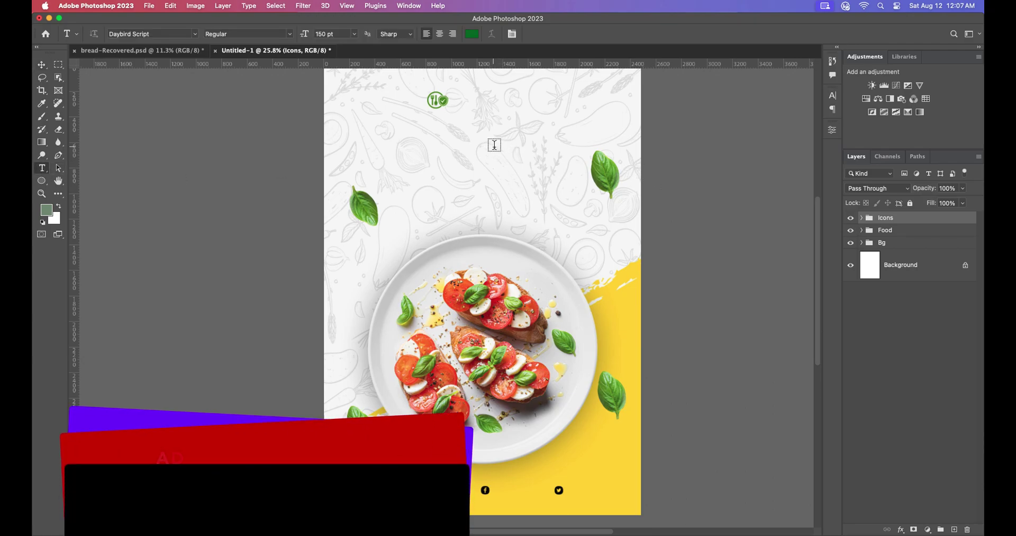
{"action": "left_click", "coordinate": [422, 161]}
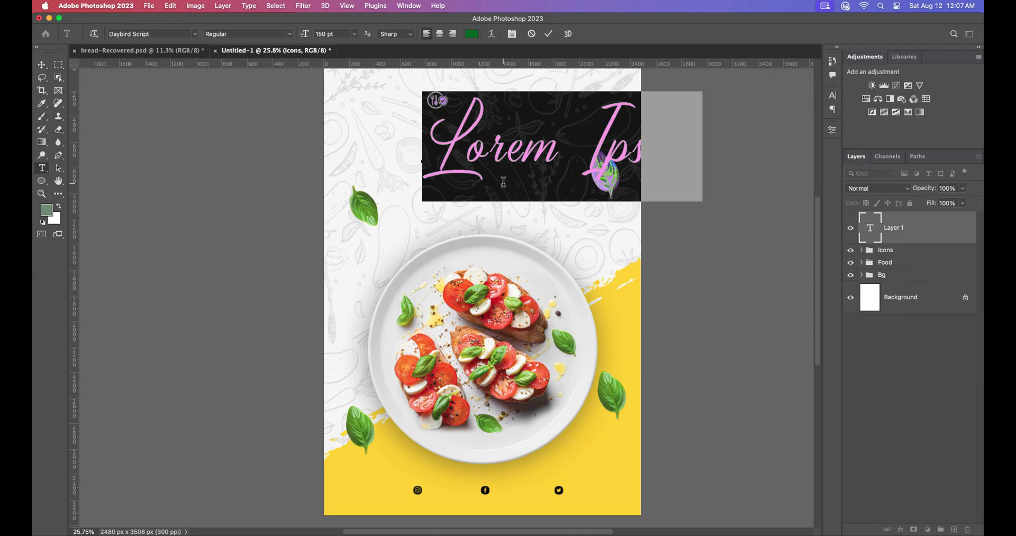
{"action": "type", "text": "h"}
{"action": "key", "text": "BackSpace"}
{"action": "type", "text": "Hea"}
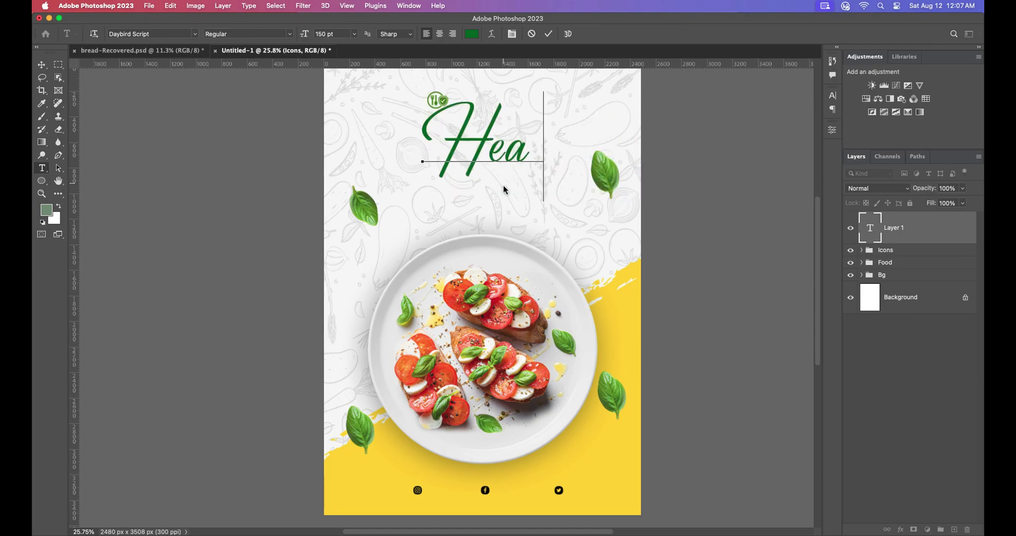
{"action": "type", "text": "lthy Eating"}
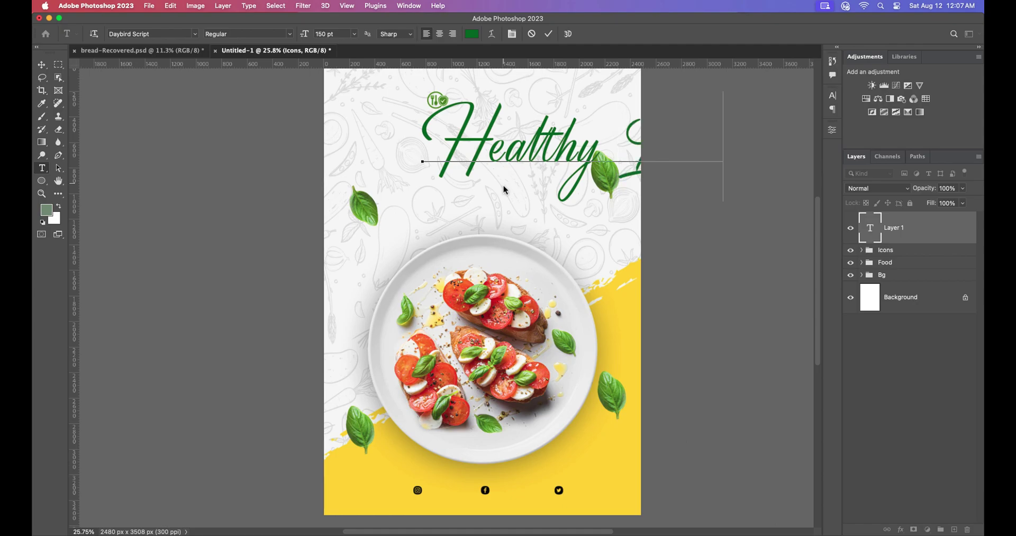
{"action": "left_click", "coordinate": [41, 65]}
Scale the Healthy Lunch headline down to about 52% and centre it between the logo and the plate
{"action": "left_click_drag", "start_coordinate": [620, 155], "coordinate": [574, 200]}
{"action": "left_click", "coordinate": [833, 95]}
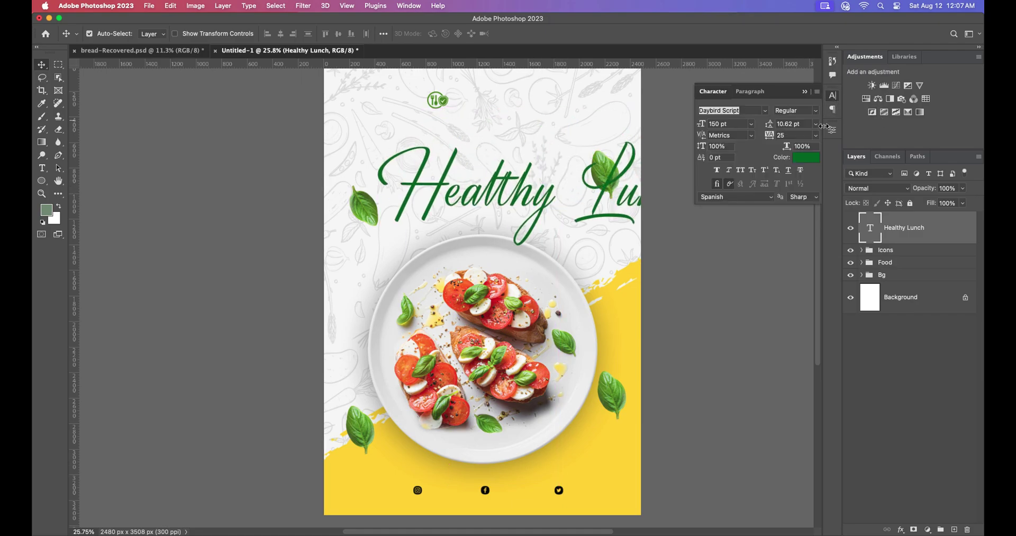
{"action": "key", "text": "super"}
{"action": "key", "text": "super+t"}
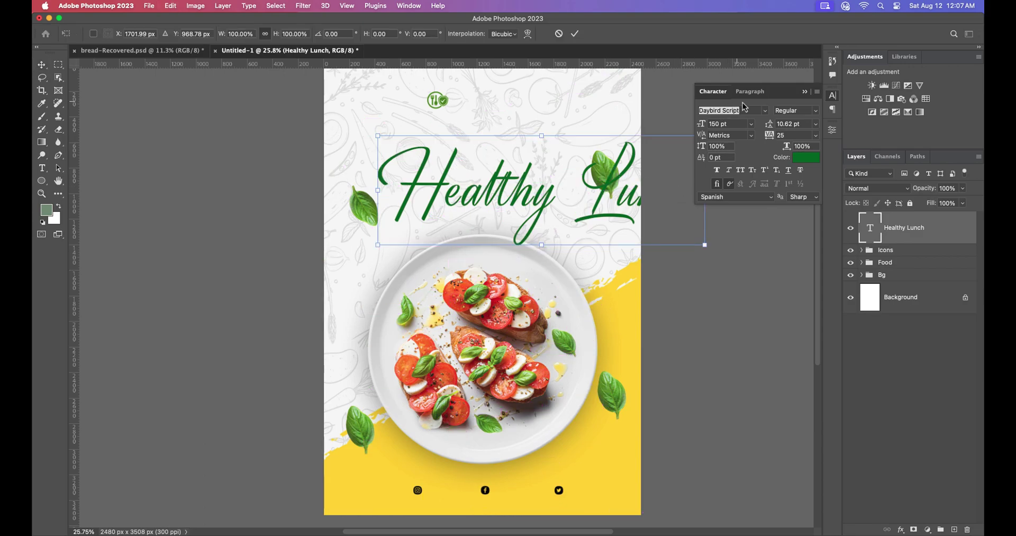
{"action": "left_click", "coordinate": [804, 92]}
{"action": "left_click_drag", "start_coordinate": [705, 192], "coordinate": [642, 167]}
{"action": "mouse_move", "coordinate": [576, 193]}
{"action": "left_mouse_down"}
{"action": "mouse_move", "coordinate": [526, 195]}
{"action": "mouse_move", "coordinate": [521, 175]}
{"action": "left_mouse_up"}
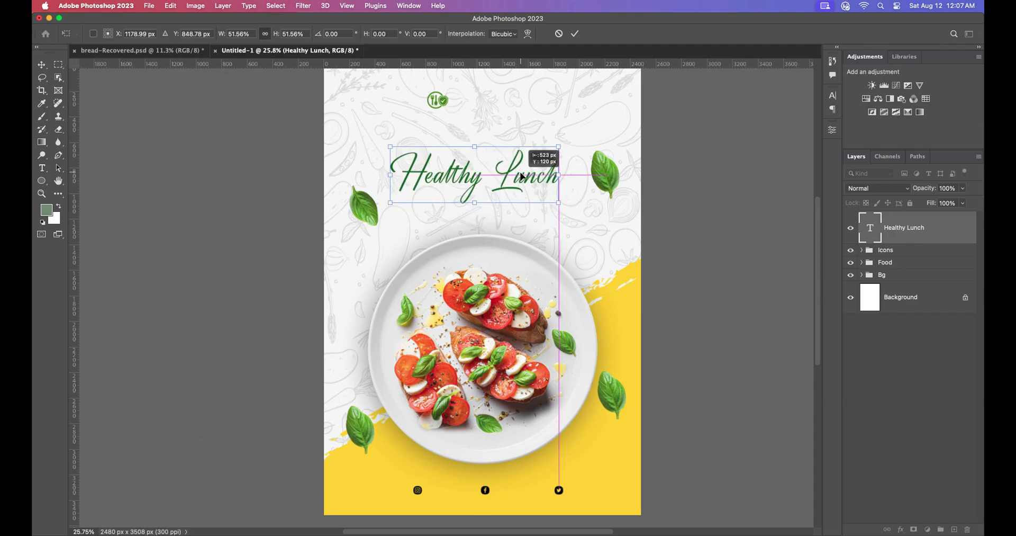
{"action": "left_click", "coordinate": [575, 33]}
{"action": "left_click_drag", "start_coordinate": [473, 182], "coordinate": [477, 181]}
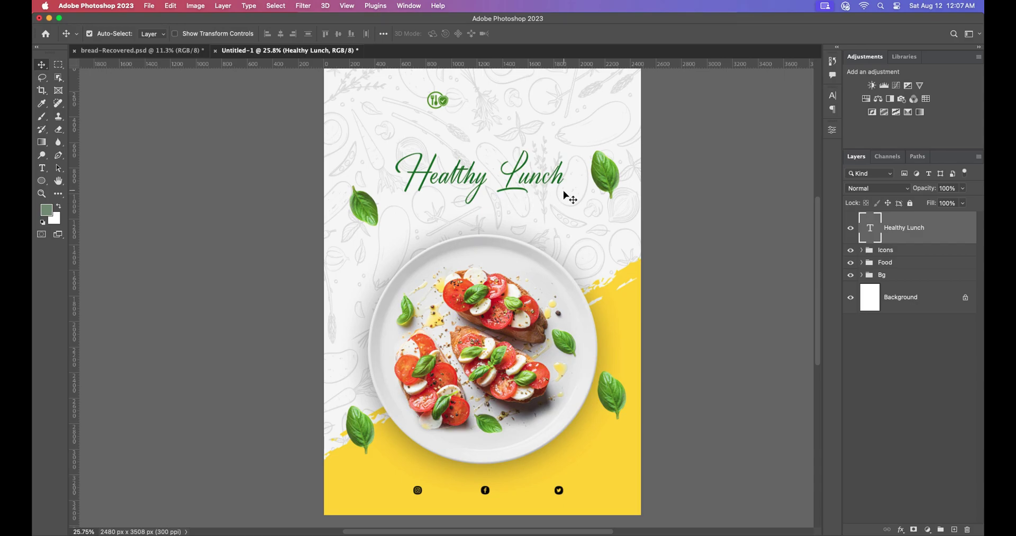
Change the headline's font to Atziluth Script and shift the text so it sits clear of the leaves
{"action": "left_click", "coordinate": [833, 96]}
{"action": "left_click", "coordinate": [765, 111]}
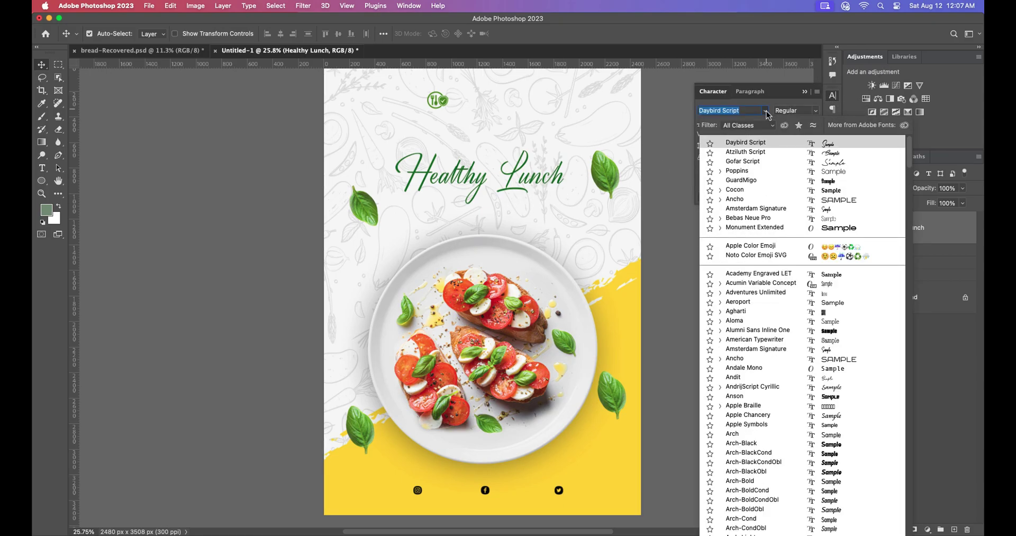
{"action": "left_click", "coordinate": [755, 155]}
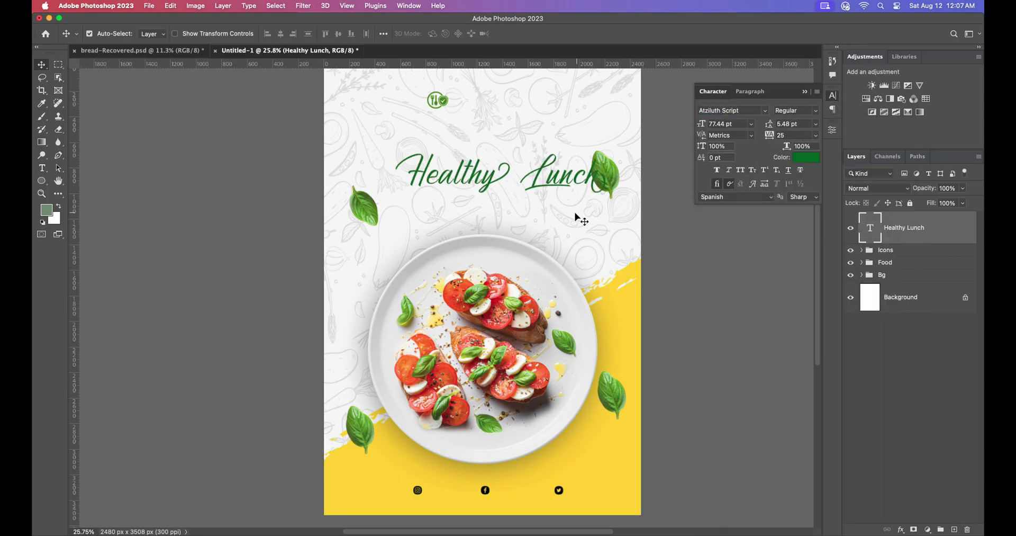
{"action": "left_click_drag", "start_coordinate": [545, 182], "coordinate": [526, 180]}
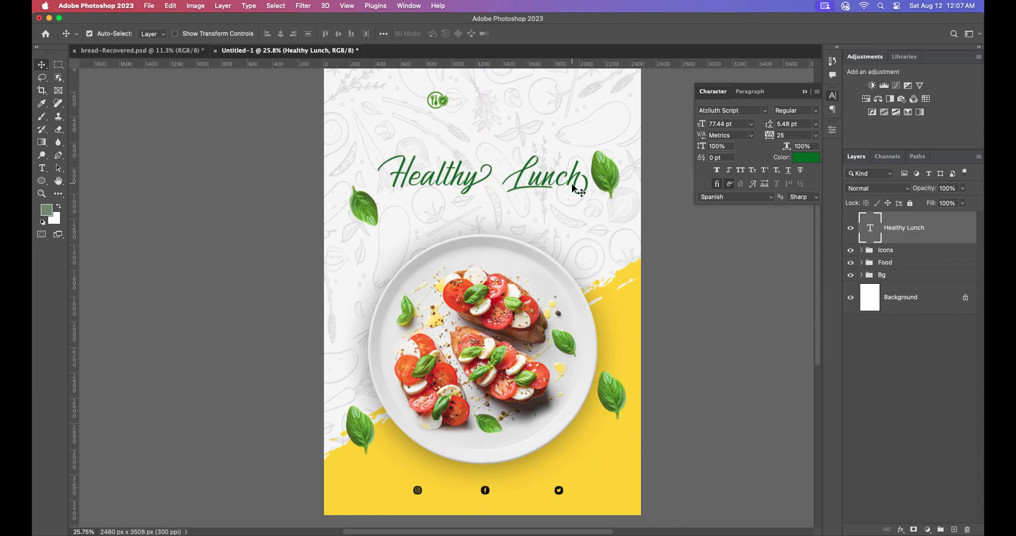
Scale the Healthy Lunch headline down to 61.57 pt, placed slightly higher above the plate, and apply the transform
{"action": "key", "text": "super+t"}
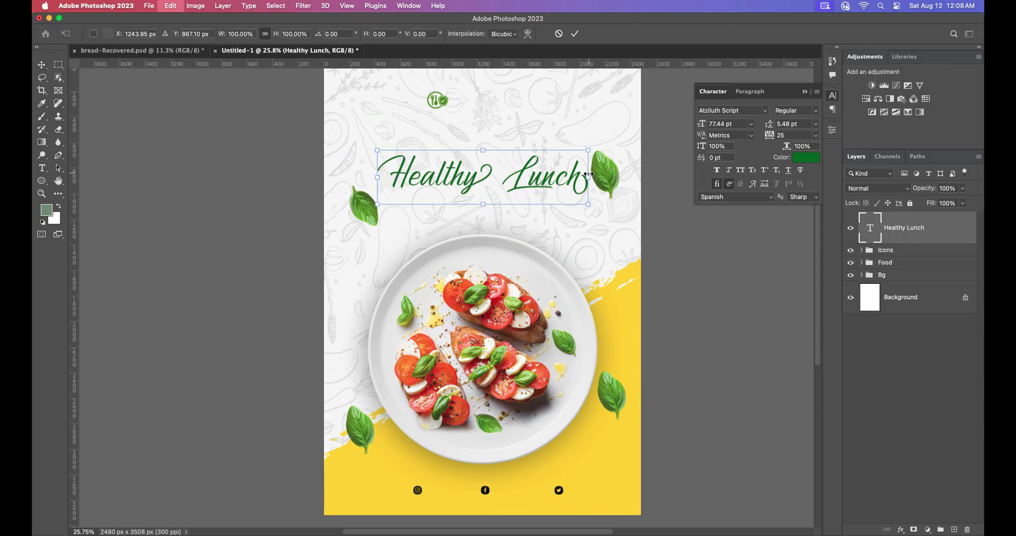
{"action": "mouse_move", "coordinate": [588, 181]}
{"action": "left_mouse_down"}
{"action": "mouse_move", "coordinate": [521, 185]}
{"action": "mouse_move", "coordinate": [522, 164]}
{"action": "left_mouse_up"}
{"action": "left_click", "coordinate": [574, 33]}
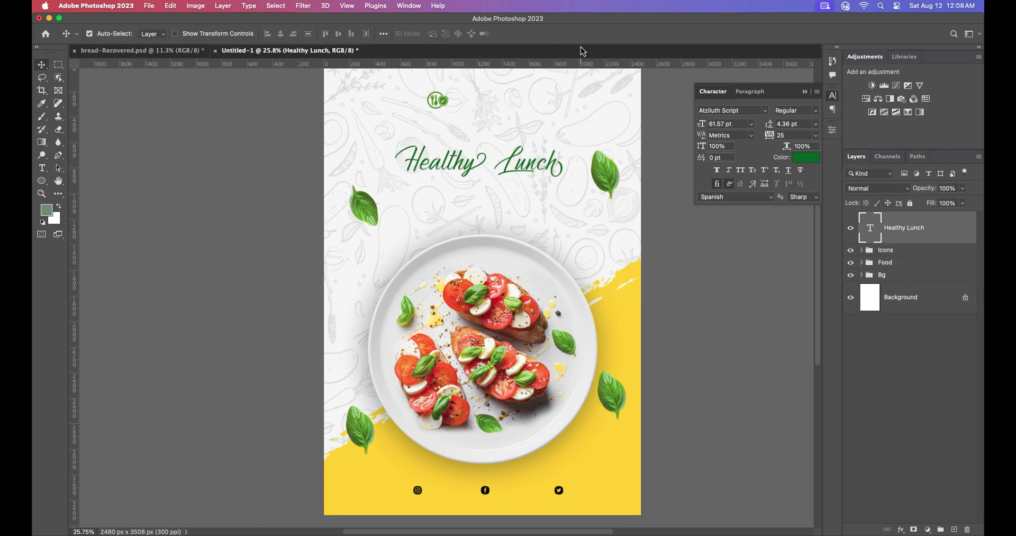
{"action": "scroll", "coordinate": [496, 168], "scroll_direction": "down", "scroll_amount": 1}
{"action": "scroll", "coordinate": [495, 169], "scroll_direction": "up", "scroll_amount": 2}
{"action": "left_click_drag", "start_coordinate": [42, 168], "coordinate": [88, 169]}
{"action": "left_click_drag", "start_coordinate": [390, 187], "coordinate": [578, 234]}
{"action": "left_click", "coordinate": [766, 111]}
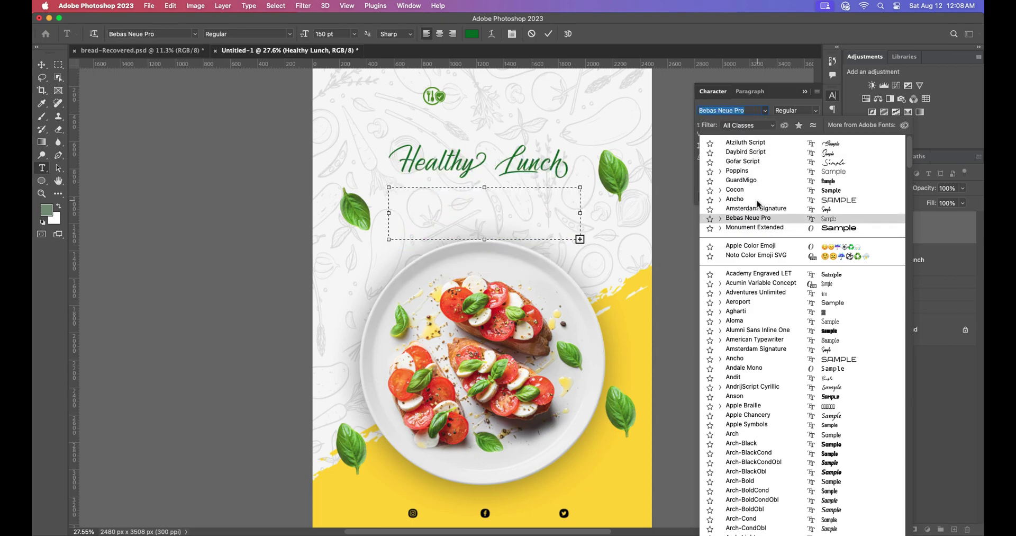
{"action": "left_click", "coordinate": [746, 172]}
{"action": "left_click", "coordinate": [43, 65]}
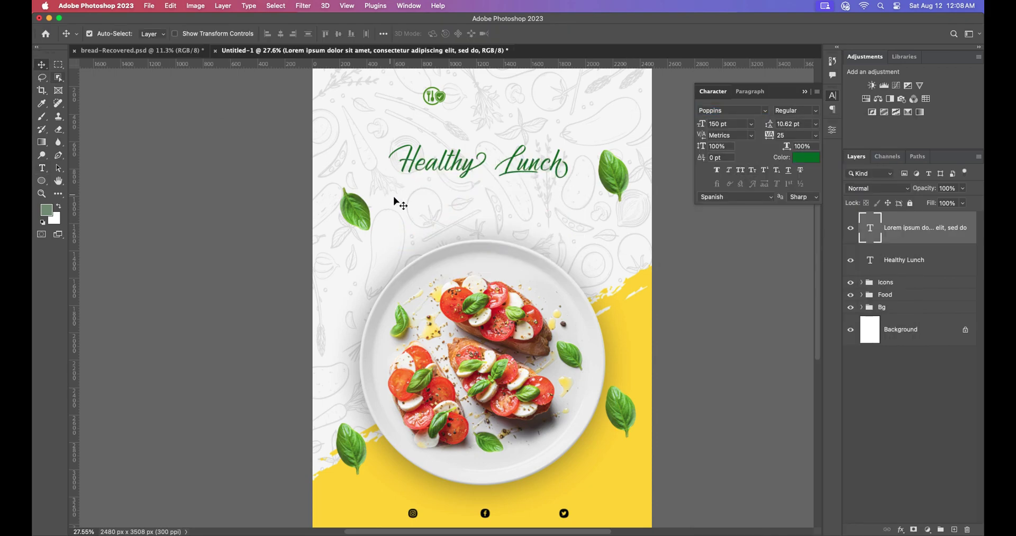
{"action": "left_click", "coordinate": [804, 157]}
{"action": "mouse_move", "coordinate": [685, 352]}
{"action": "left_mouse_down"}
{"action": "mouse_move", "coordinate": [691, 397]}
{"action": "mouse_move", "coordinate": [652, 485]}
{"action": "left_mouse_up"}
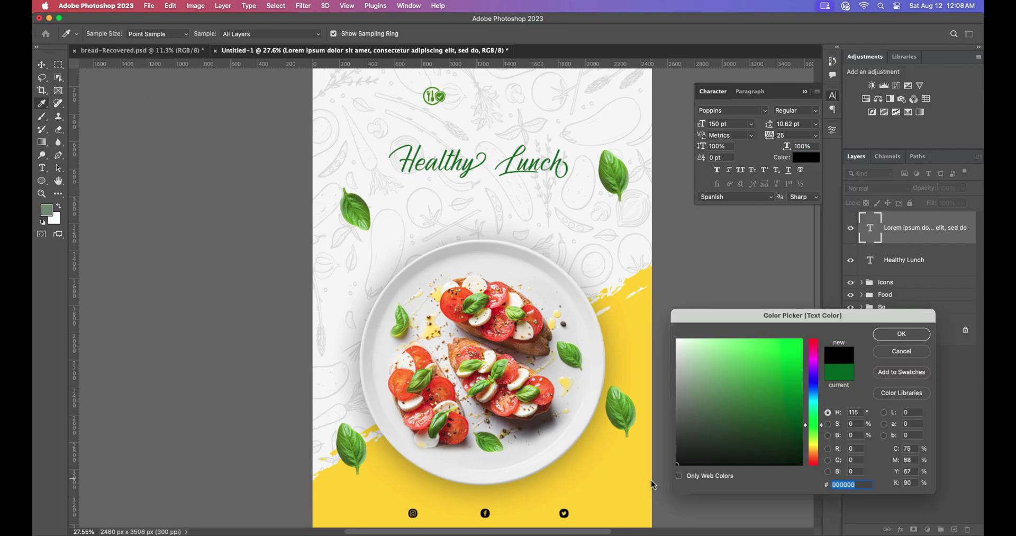
{"action": "left_click", "coordinate": [906, 335]}
{"action": "left_click", "coordinate": [967, 529]}
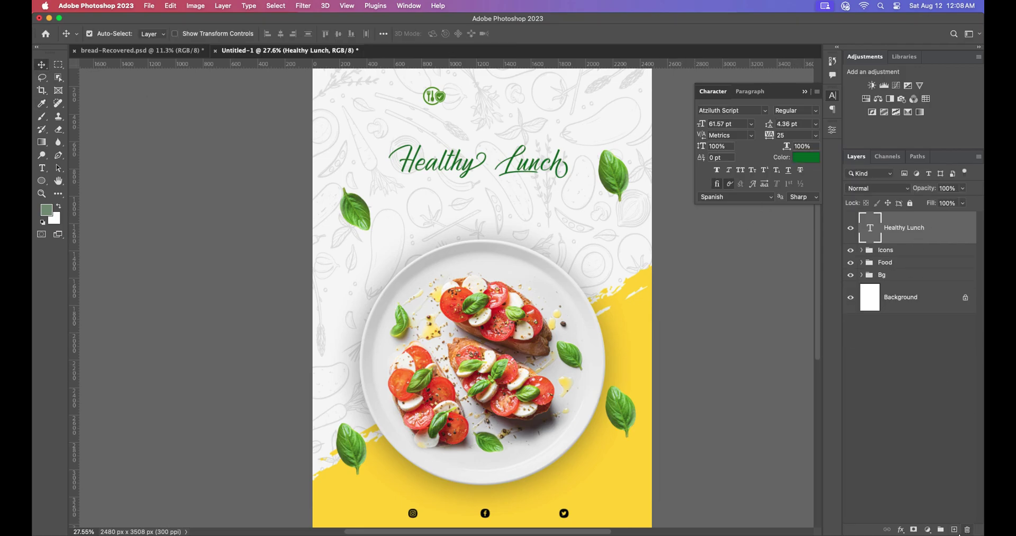
Draw a Lorem ipsum paragraph text box between the headline and the plate and set its text colour to black
{"action": "left_click", "coordinate": [42, 168]}
{"action": "left_click_drag", "start_coordinate": [400, 188], "coordinate": [573, 231]}
{"action": "left_click", "coordinate": [913, 230]}
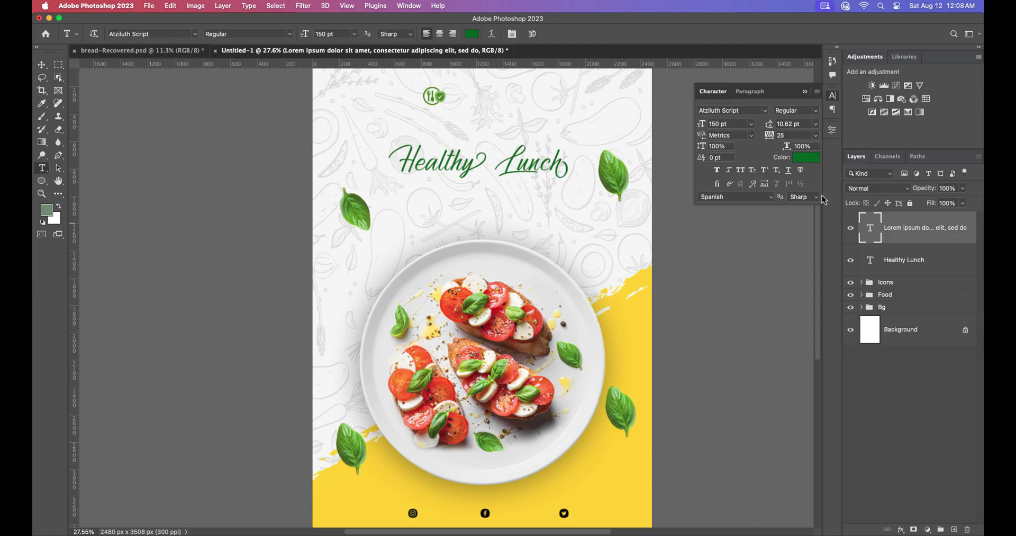
{"action": "left_click", "coordinate": [806, 158]}
{"action": "mouse_move", "coordinate": [720, 353]}
{"action": "left_mouse_down"}
{"action": "mouse_move", "coordinate": [712, 327]}
{"action": "mouse_move", "coordinate": [705, 386]}
{"action": "mouse_move", "coordinate": [617, 495]}
{"action": "left_mouse_up"}
{"action": "left_click", "coordinate": [902, 334]}
Set the Lorem ipsum paragraph to Poppins Regular at 11 pt and centre-align its text
{"action": "left_click", "coordinate": [765, 110]}
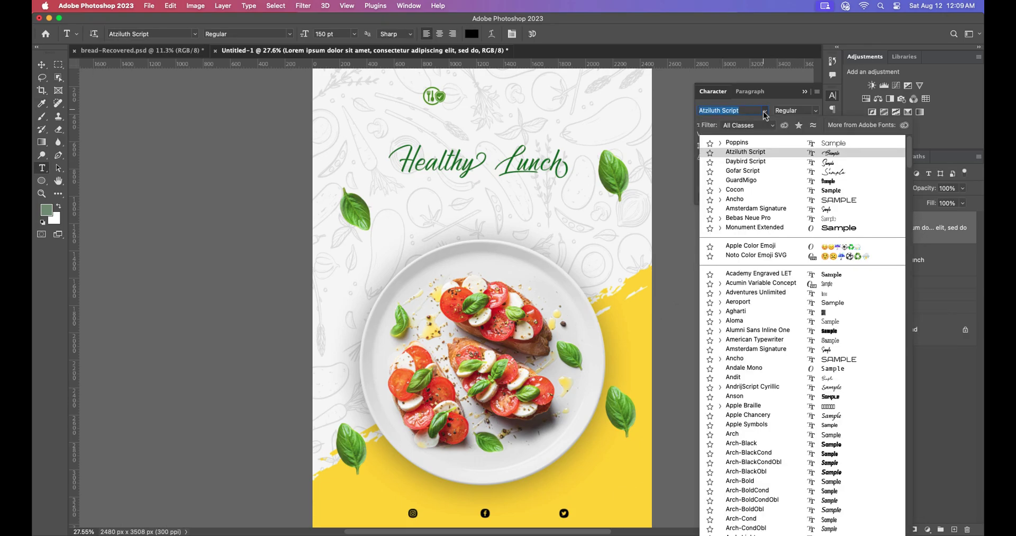
{"action": "key", "text": "Down"}
{"action": "key", "text": "Down"}
{"action": "key", "text": "Down"}
{"action": "key", "text": "Escape"}
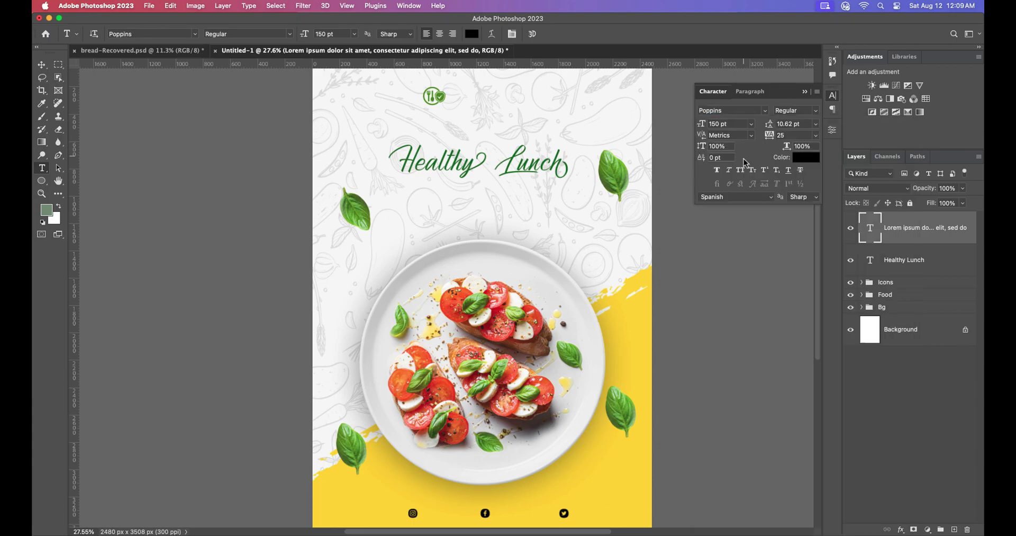
{"action": "left_click", "coordinate": [751, 124]}
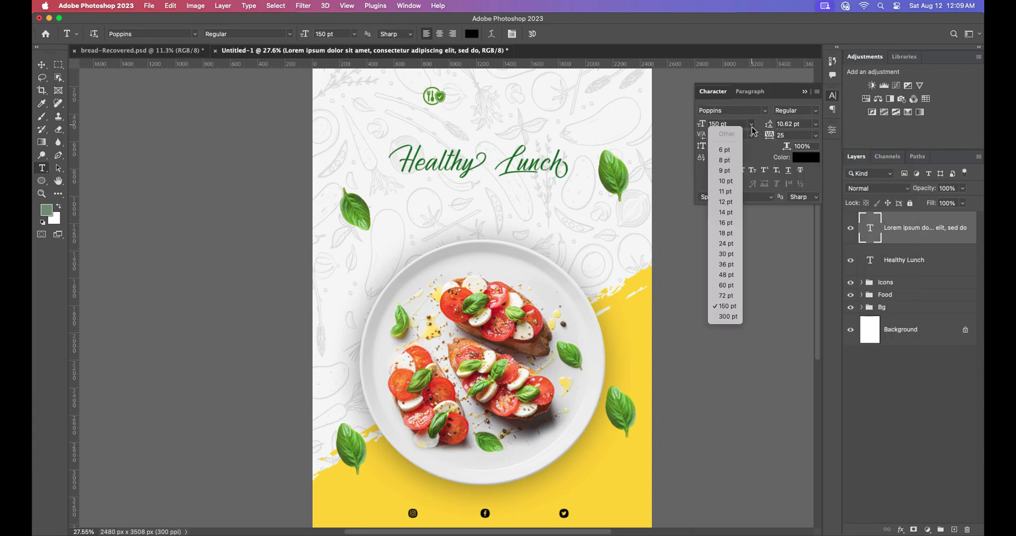
{"action": "left_click", "coordinate": [725, 191]}
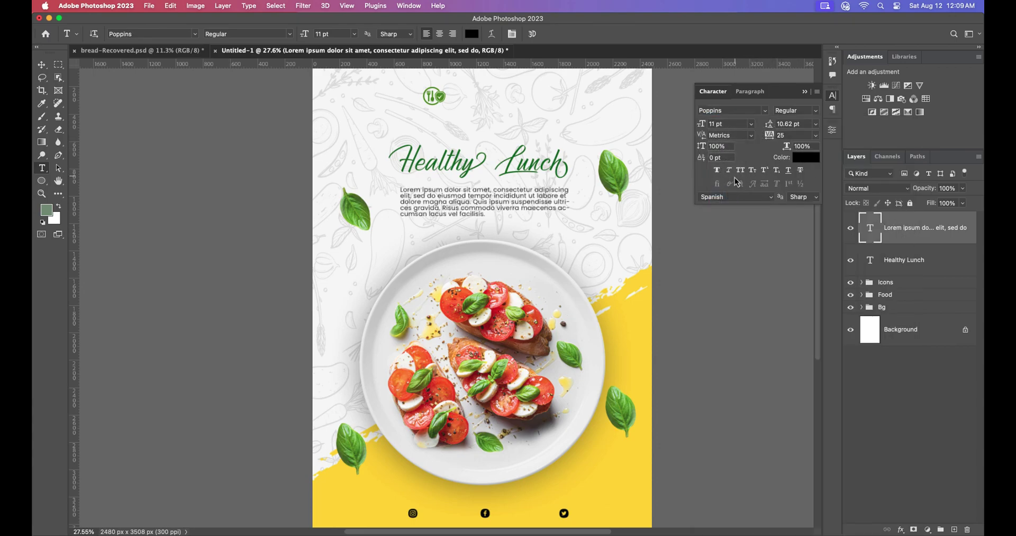
{"action": "left_click", "coordinate": [749, 91]}
{"action": "left_click", "coordinate": [730, 109]}
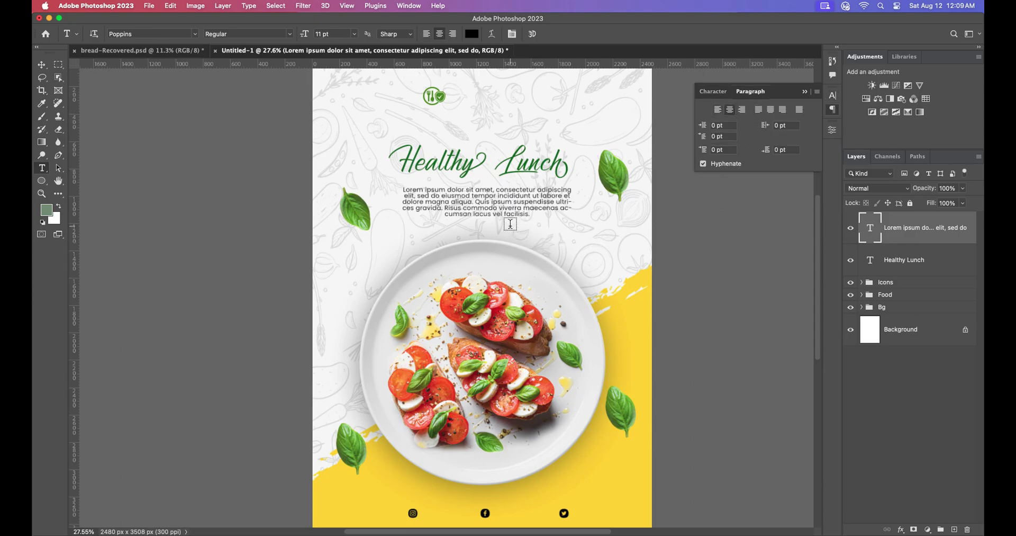
Shift the Lorem ipsum paragraph slightly lower beneath the headline and set its font size to 10 pt
{"action": "left_click", "coordinate": [41, 64]}
{"action": "left_click_drag", "start_coordinate": [467, 205], "coordinate": [485, 217]}
{"action": "scroll", "coordinate": [484, 214], "scroll_direction": "down", "scroll_amount": 1}
{"action": "scroll", "coordinate": [485, 212], "scroll_direction": "up", "scroll_amount": 1}
{"action": "left_click", "coordinate": [713, 92]}
{"action": "left_click", "coordinate": [752, 125]}
{"action": "left_click", "coordinate": [730, 183]}
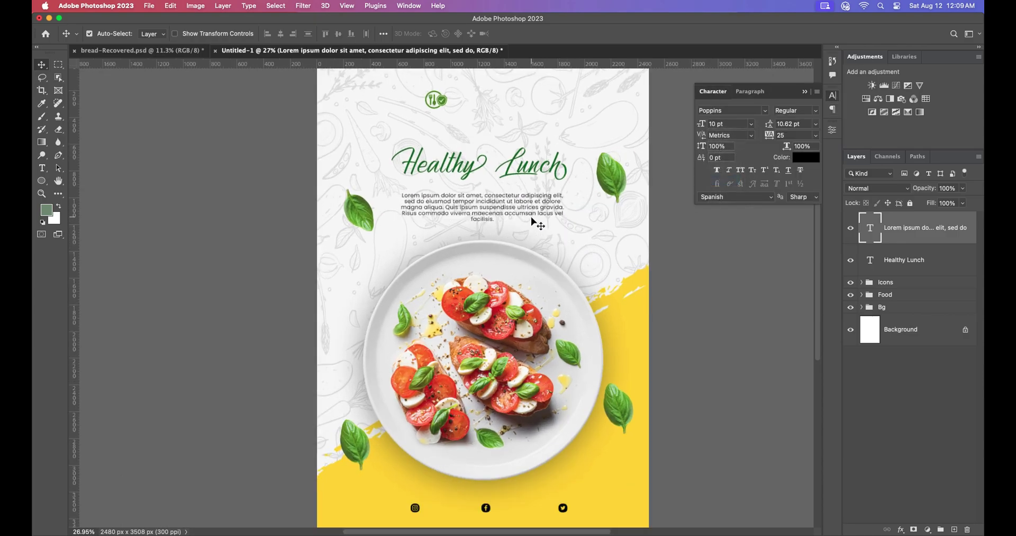
Shorten the paragraph's text box from its lower edge, widen it on the right side and commit the edit
{"action": "double_click", "coordinate": [516, 212]}
{"action": "mouse_move", "coordinate": [487, 237]}
{"action": "left_mouse_down"}
{"action": "mouse_move", "coordinate": [487, 246]}
{"action": "mouse_move", "coordinate": [489, 226]}
{"action": "left_mouse_up"}
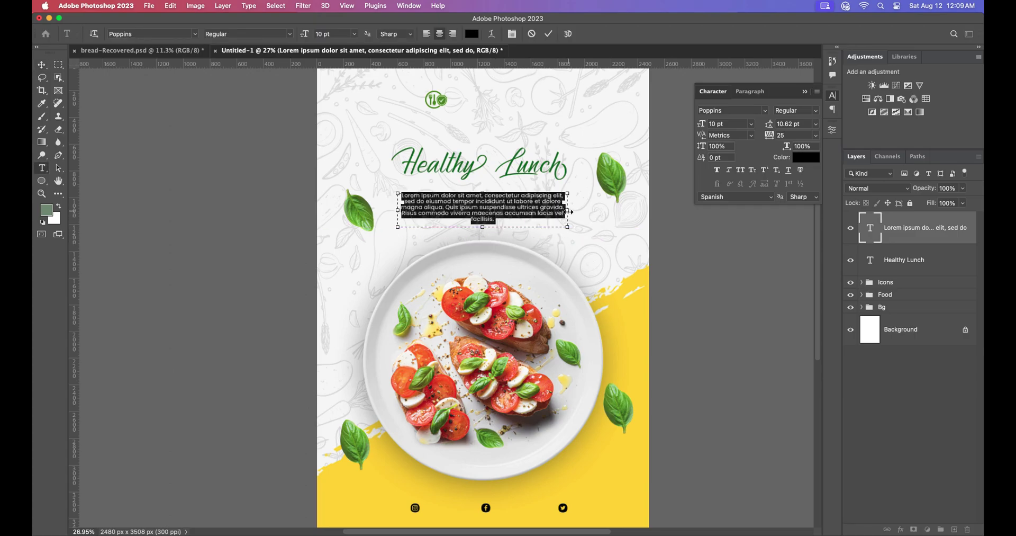
{"action": "left_click_drag", "start_coordinate": [569, 212], "coordinate": [579, 211]}
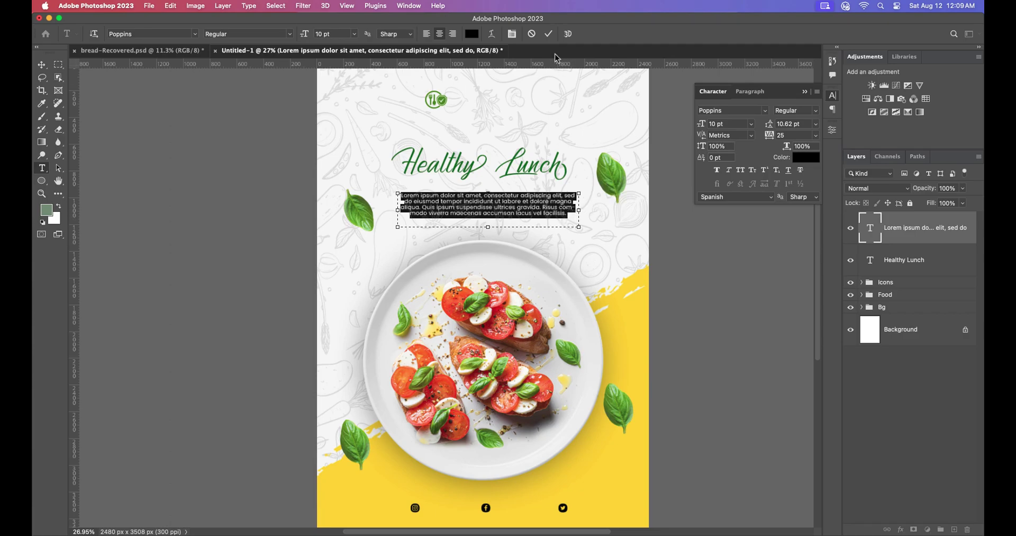
{"action": "left_click", "coordinate": [548, 33]}
Move the Lorem ipsum paragraph slightly down, then lower the Healthy Lunch headline closer to it
{"action": "key", "text": "v"}
{"action": "left_click_drag", "start_coordinate": [506, 205], "coordinate": [508, 211]}
{"action": "left_click_drag", "start_coordinate": [511, 164], "coordinate": [513, 177]}
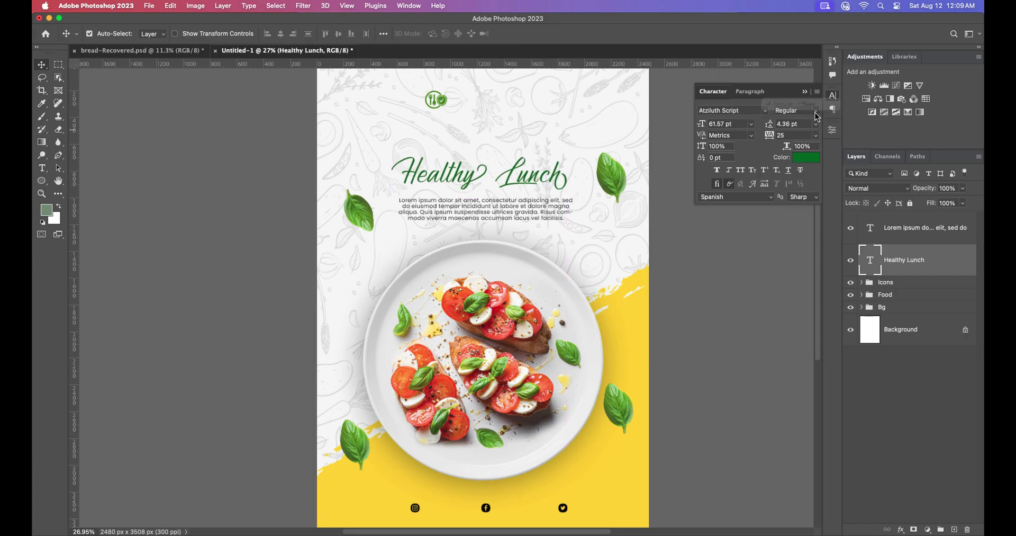
{"action": "scroll", "coordinate": [484, 191], "scroll_direction": "down", "scroll_amount": 2}
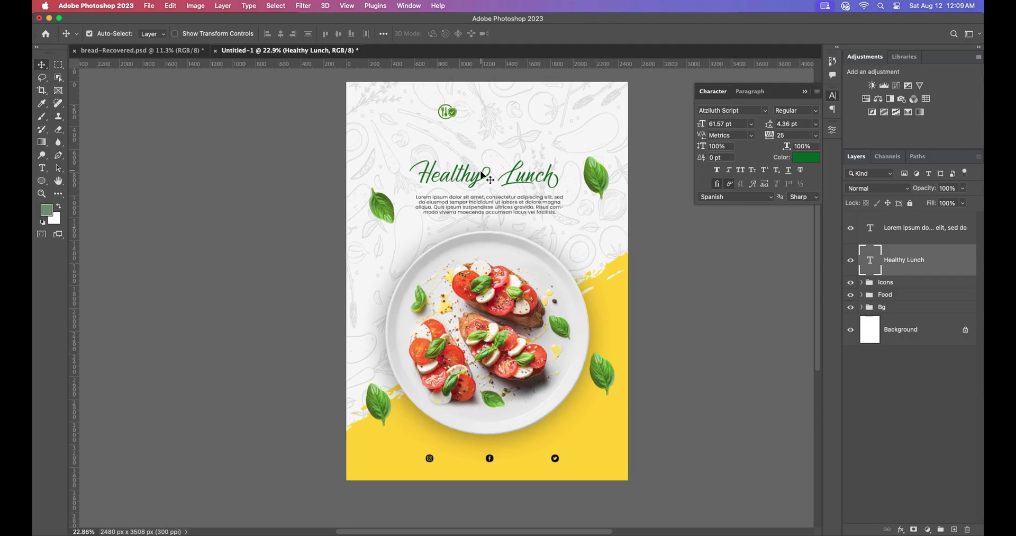
Nudge the green cutlery logo icon to the left and add the text "Your LOGO" beside it
{"action": "scroll", "coordinate": [485, 132], "scroll_direction": "up", "scroll_amount": 3}
{"action": "left_click_drag", "start_coordinate": [432, 190], "coordinate": [424, 191]}
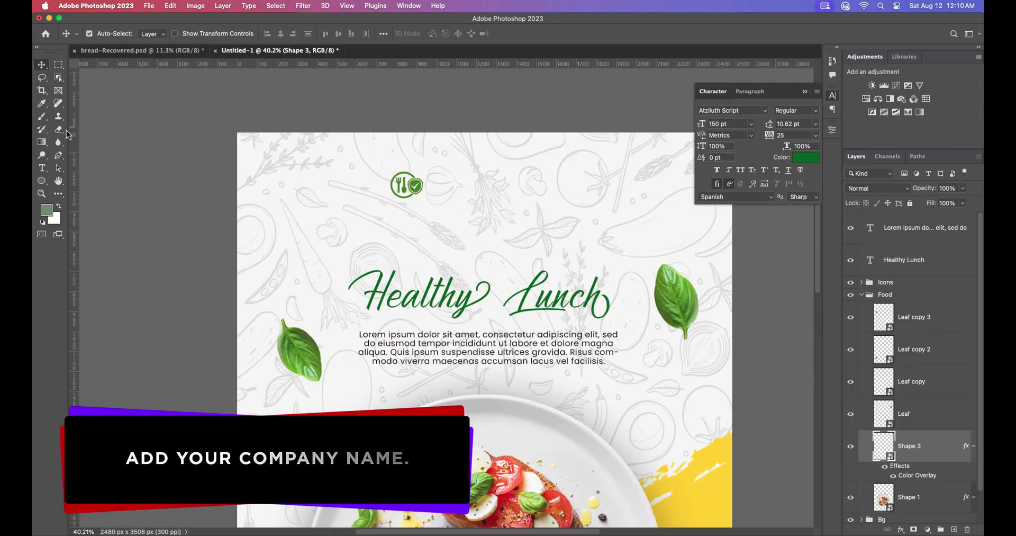
{"action": "left_click", "coordinate": [42, 168]}
{"action": "left_click", "coordinate": [461, 185]}
{"action": "type", "text": "Your"}
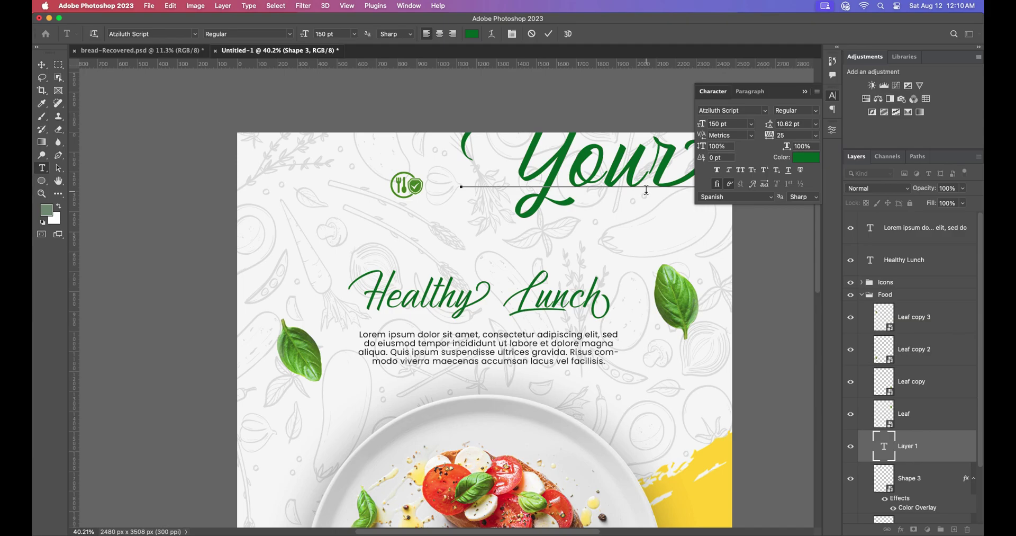
{"action": "left_click", "coordinate": [42, 65]}
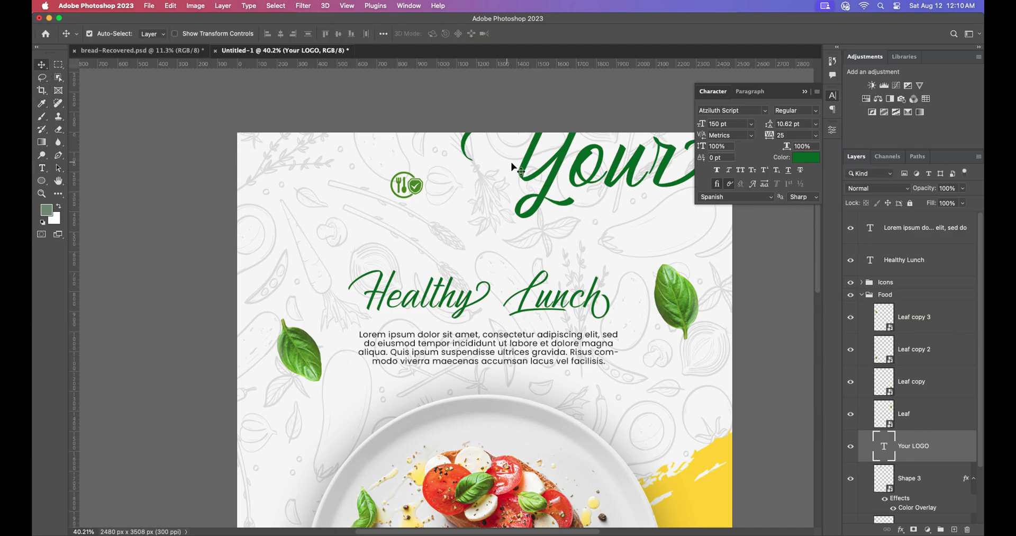
Change the Your LOGO text's font to Poppins and reduce its size to 14 pt
{"action": "left_click", "coordinate": [765, 111]}
{"action": "left_click", "coordinate": [759, 153]}
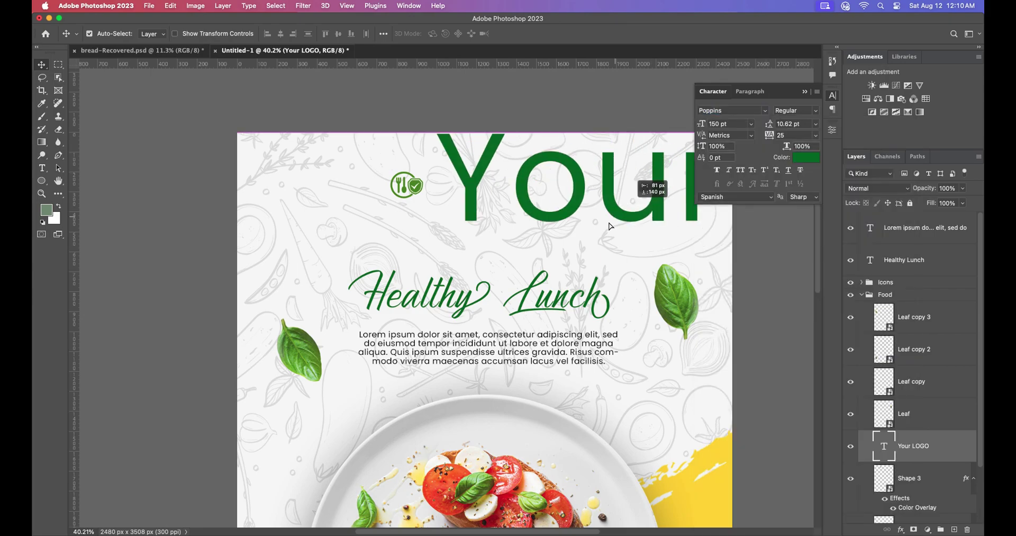
{"action": "left_click", "coordinate": [752, 124]}
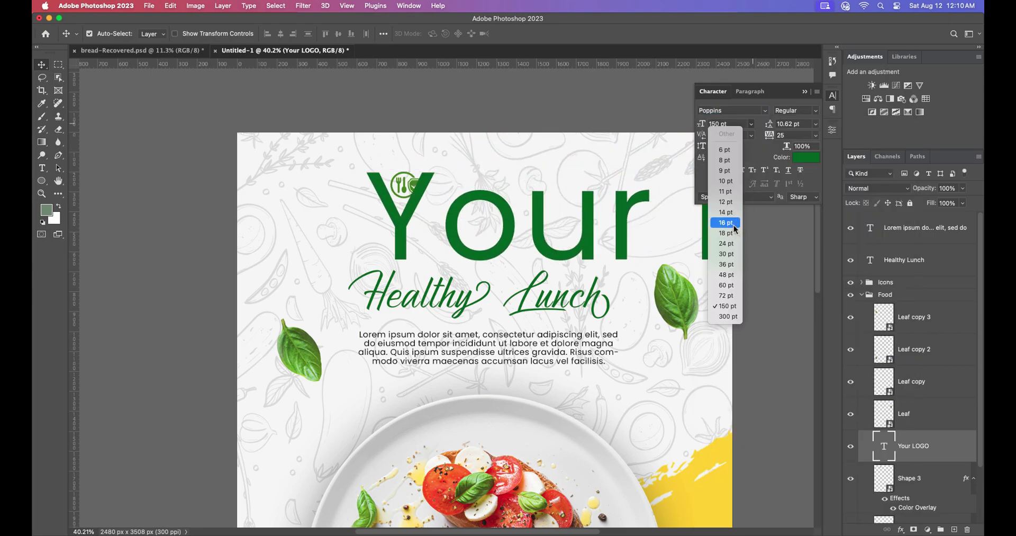
{"action": "left_click", "coordinate": [725, 222]}
Arrange the cutlery icon and the Your LOGO text side by side above the headline, and enlarge the text to 18 pt
{"action": "left_click_drag", "start_coordinate": [420, 257], "coordinate": [543, 176]}
{"action": "left_click_drag", "start_coordinate": [418, 187], "coordinate": [466, 173]}
{"action": "left_click_drag", "start_coordinate": [530, 183], "coordinate": [519, 173]}
{"action": "left_click", "coordinate": [751, 125]}
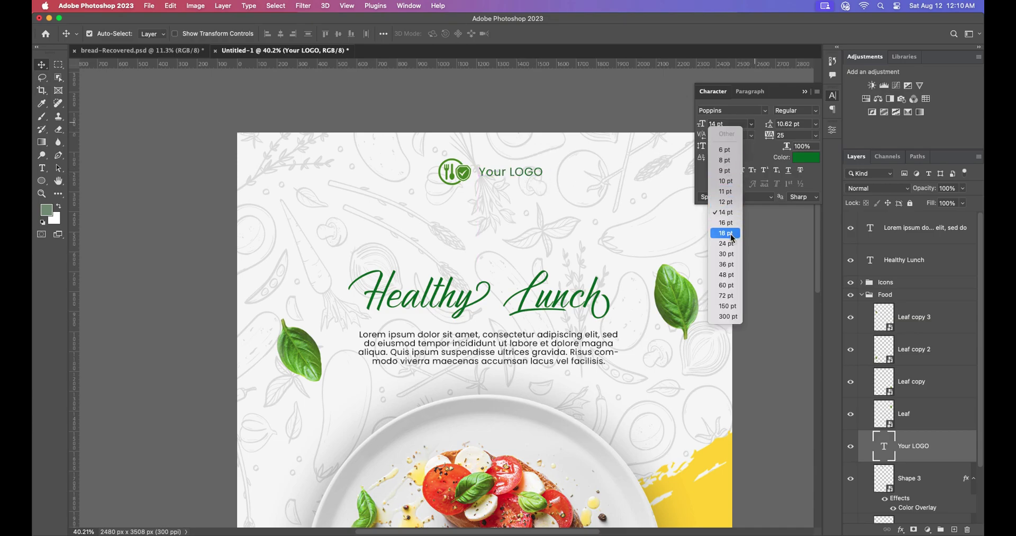
{"action": "left_click", "coordinate": [600, 223]}
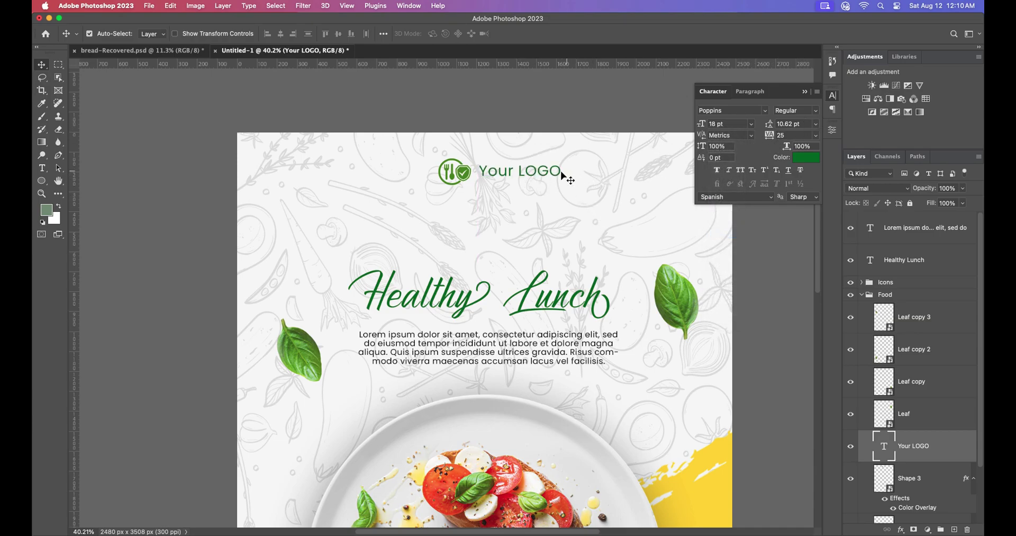
Set only the word LOGO in the logo text to the Black style of Poppins and commit the edit
{"action": "double_click", "coordinate": [546, 172]}
{"action": "left_click", "coordinate": [524, 170]}
{"action": "left_click_drag", "start_coordinate": [518, 169], "coordinate": [579, 169]}
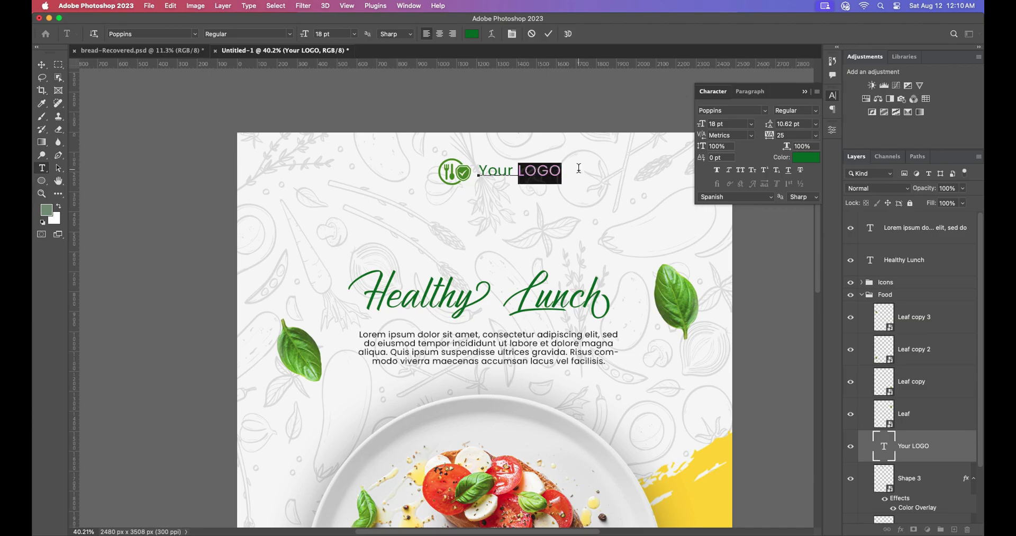
{"action": "left_click", "coordinate": [816, 110]}
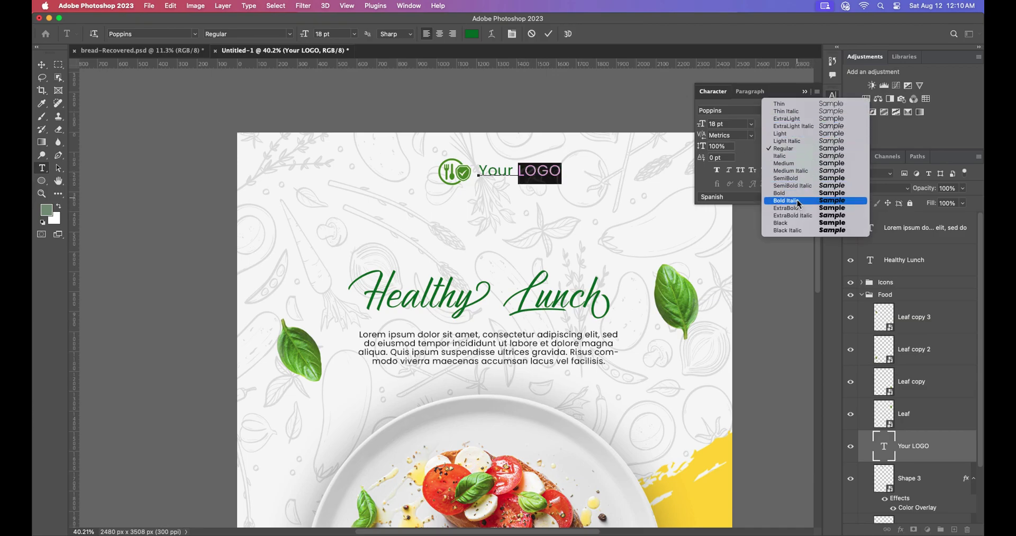
{"action": "left_click", "coordinate": [785, 225]}
{"action": "left_click", "coordinate": [549, 33]}
Nudge the Your LOGO text so it lines up with the cutlery icon
{"action": "key", "text": "v"}
{"action": "left_click_drag", "start_coordinate": [543, 174], "coordinate": [545, 177]}
{"action": "scroll", "coordinate": [549, 199], "scroll_direction": "down", "scroll_amount": 5}
{"action": "scroll", "coordinate": [534, 204], "scroll_direction": "up", "scroll_amount": 5}
{"action": "left_click_drag", "start_coordinate": [458, 159], "coordinate": [503, 160]}
{"action": "scroll", "coordinate": [501, 185], "scroll_direction": "down", "scroll_amount": 3}
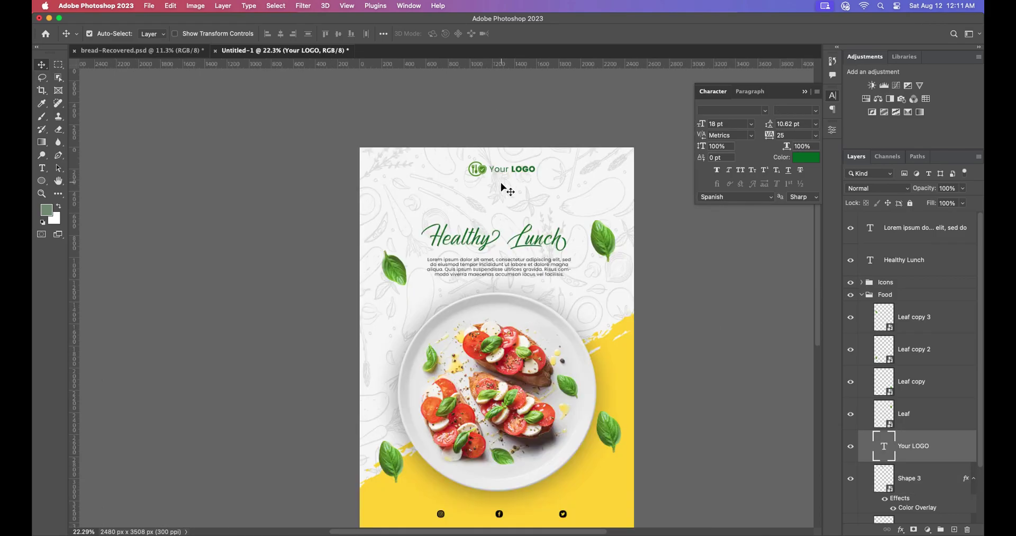
Move the Healthy Lunch headline up to leave more space above the paragraph
{"action": "scroll", "coordinate": [503, 187], "scroll_direction": "up", "scroll_amount": 3}
{"action": "scroll", "coordinate": [504, 188], "scroll_direction": "down", "scroll_amount": 5}
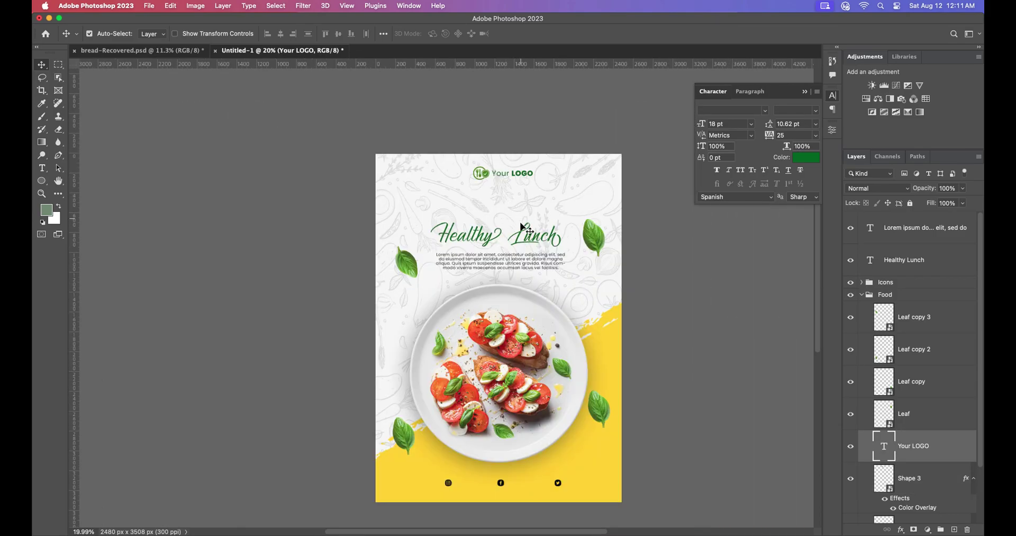
{"action": "scroll", "coordinate": [531, 235], "scroll_direction": "up", "scroll_amount": 5}
{"action": "left_click_drag", "start_coordinate": [531, 234], "coordinate": [531, 216]}
{"action": "scroll", "coordinate": [481, 292], "scroll_direction": "down", "scroll_amount": 4}
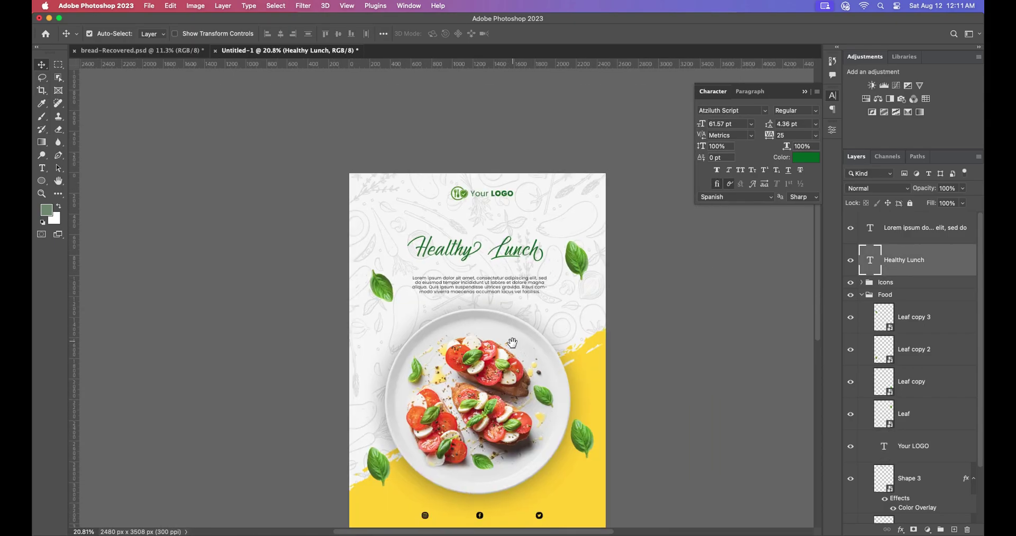
Add a Solid Color fill layer in bright green #00920c directly above the Icons group
{"action": "left_click_drag", "start_coordinate": [517, 343], "coordinate": [521, 246]}
{"action": "scroll", "coordinate": [509, 339], "scroll_direction": "up", "scroll_amount": 5}
{"action": "scroll", "coordinate": [509, 339], "scroll_direction": "down", "scroll_amount": 4}
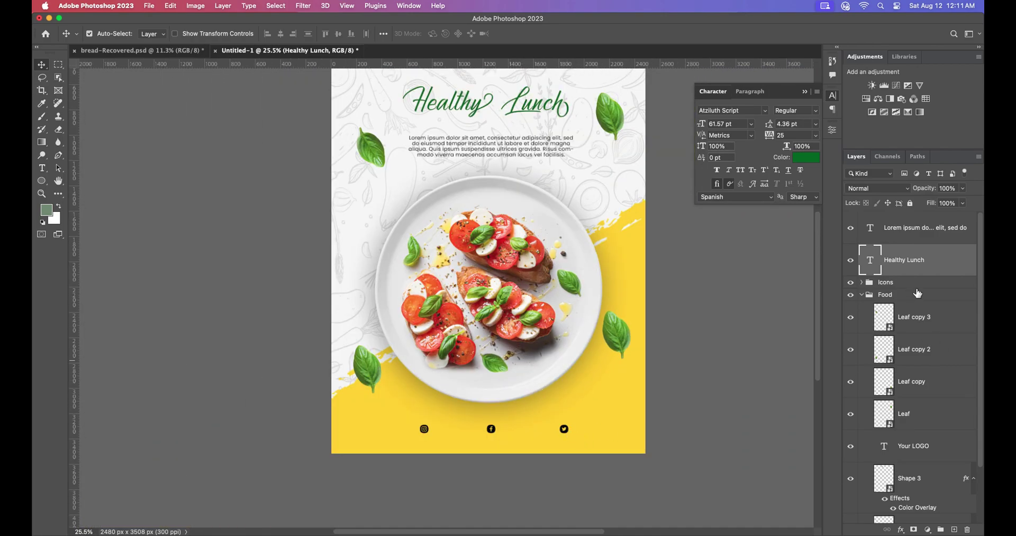
{"action": "left_click", "coordinate": [880, 284]}
{"action": "left_click", "coordinate": [862, 282]}
{"action": "left_click", "coordinate": [861, 282]}
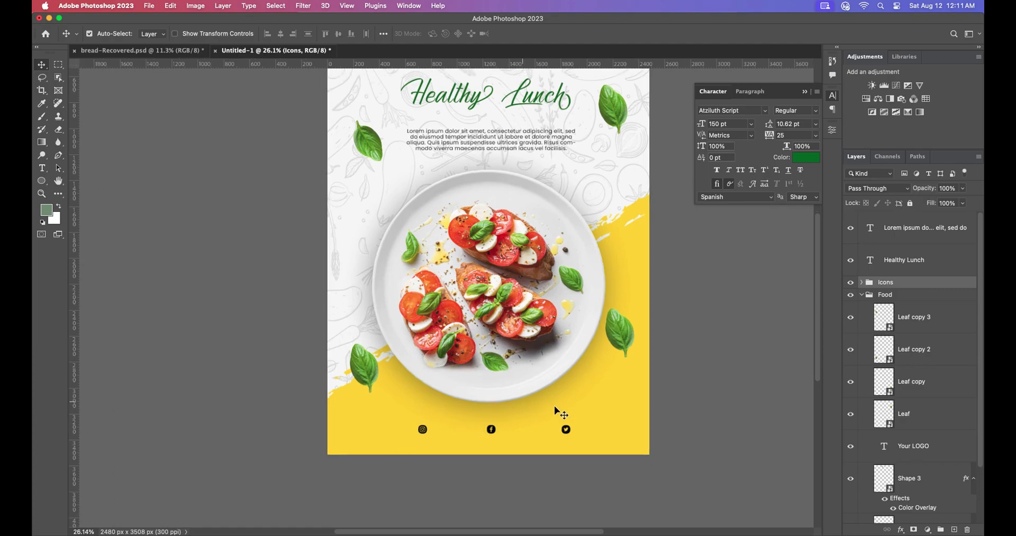
{"action": "scroll", "coordinate": [556, 360], "scroll_direction": "down", "scroll_amount": 3}
{"action": "scroll", "coordinate": [557, 344], "scroll_direction": "up", "scroll_amount": 5}
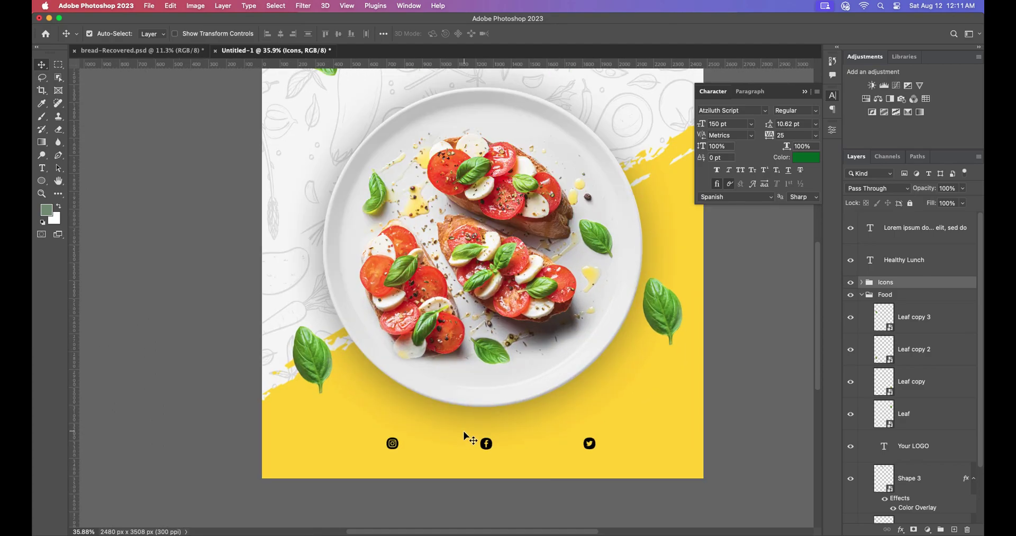
{"action": "left_click", "coordinate": [862, 282]}
{"action": "left_click", "coordinate": [862, 282]}
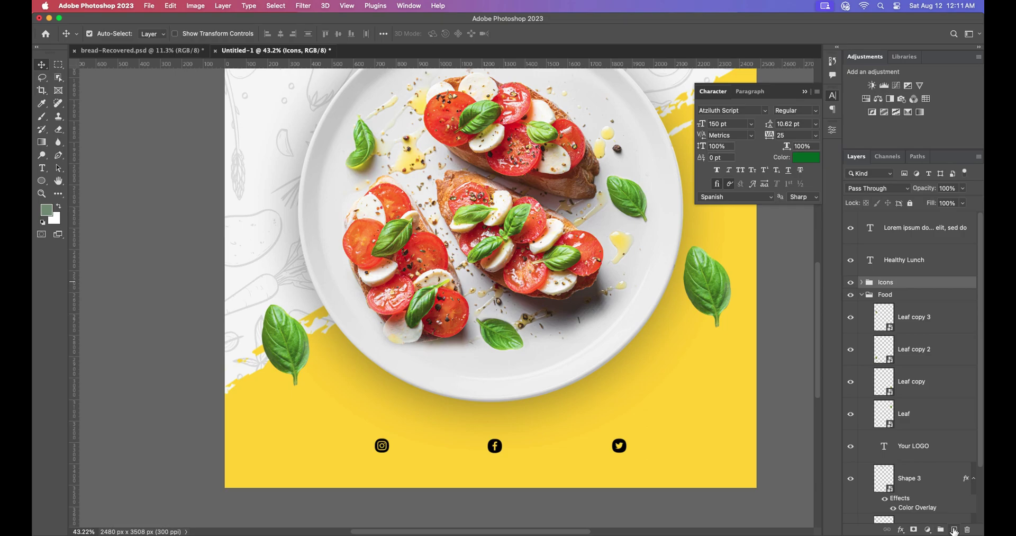
{"action": "left_click", "coordinate": [928, 529]}
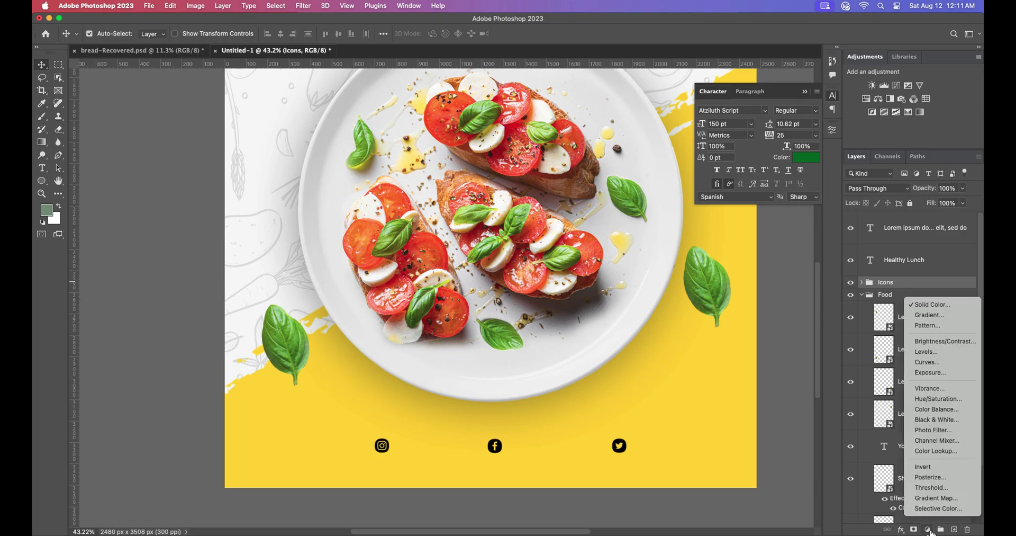
{"action": "left_click", "coordinate": [930, 304]}
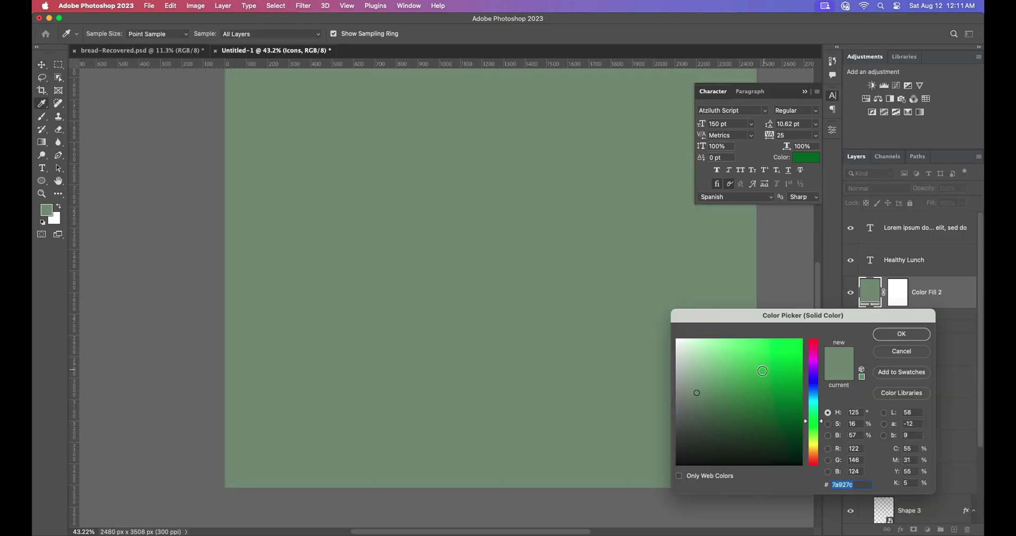
{"action": "mouse_move", "coordinate": [773, 377]}
{"action": "left_mouse_down"}
{"action": "mouse_move", "coordinate": [797, 364]}
{"action": "mouse_move", "coordinate": [800, 392]}
{"action": "left_mouse_up"}
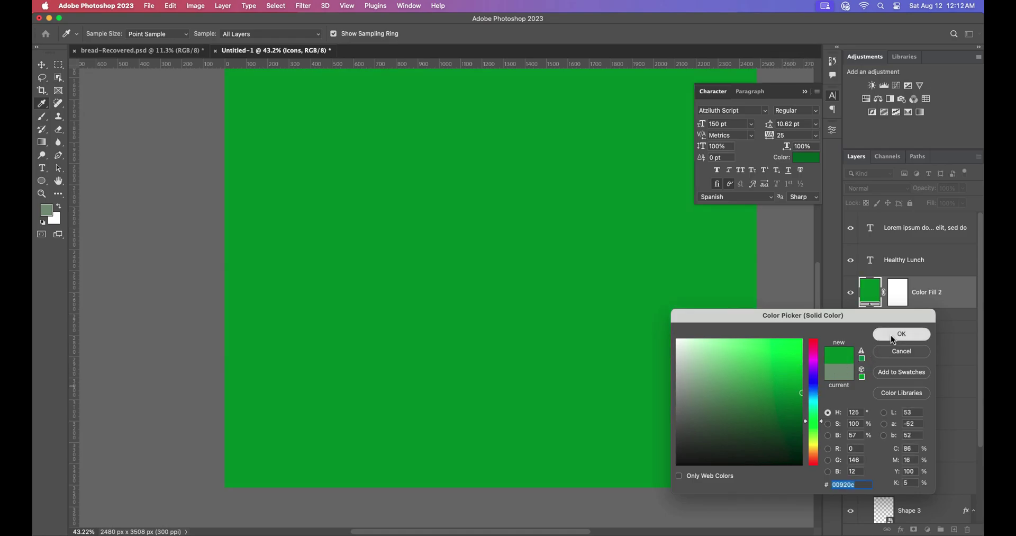
{"action": "left_click", "coordinate": [901, 334]}
Clip the green colour fill layer to the Icons group so it recolours only the social media icons
{"action": "left_click", "coordinate": [921, 314]}
{"action": "key", "text": "alt+bracketright"}
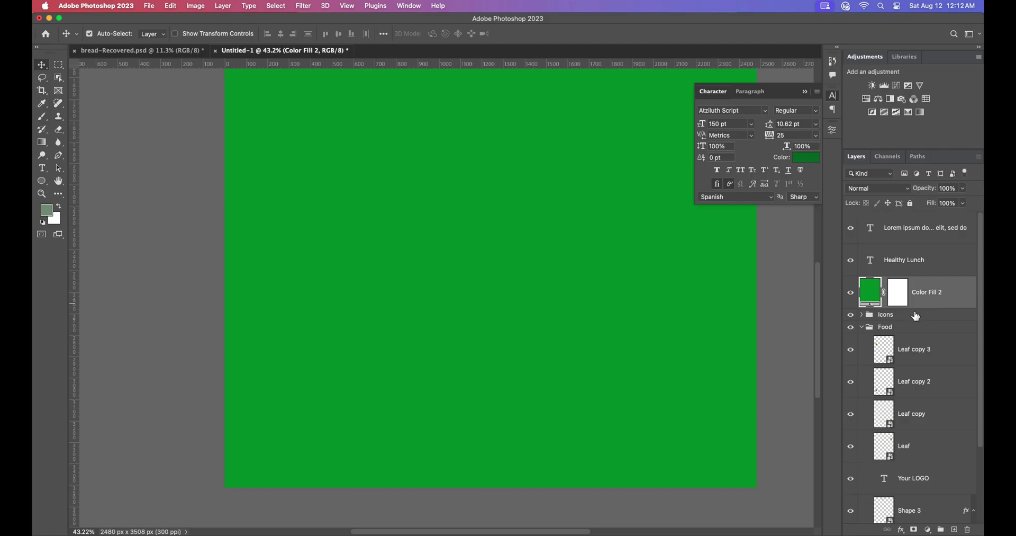
{"action": "left_click", "coordinate": [915, 311], "text": "alt"}
{"action": "scroll", "coordinate": [597, 362], "scroll_direction": "down", "scroll_amount": 1}
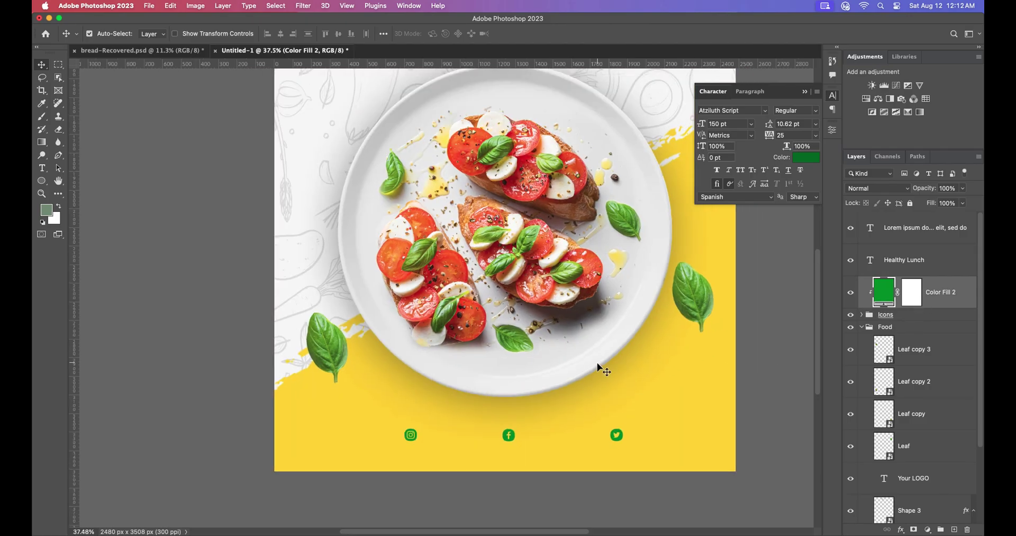
{"action": "scroll", "coordinate": [688, 358], "scroll_direction": "down", "scroll_amount": 3}
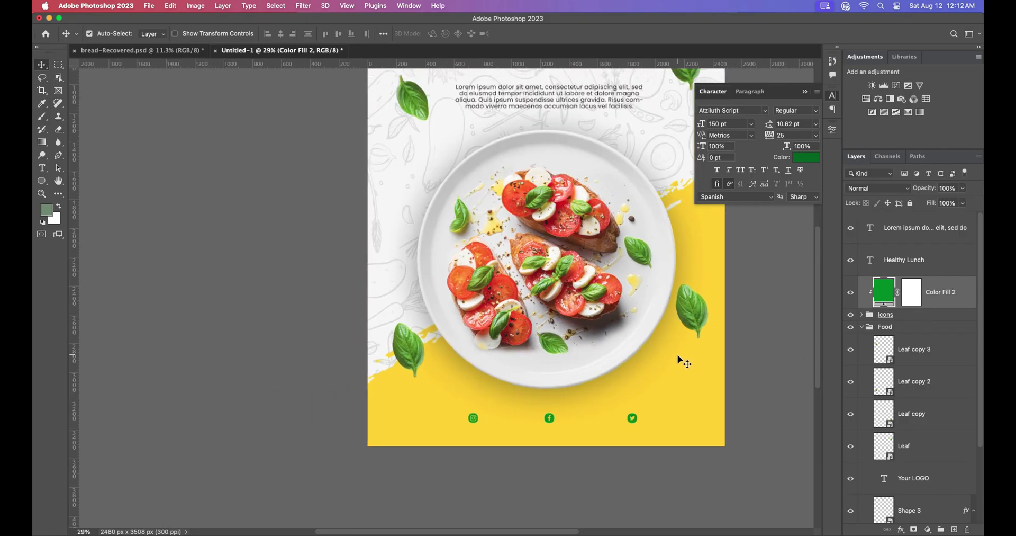
{"action": "scroll", "coordinate": [681, 351], "scroll_direction": "up", "scroll_amount": 1}
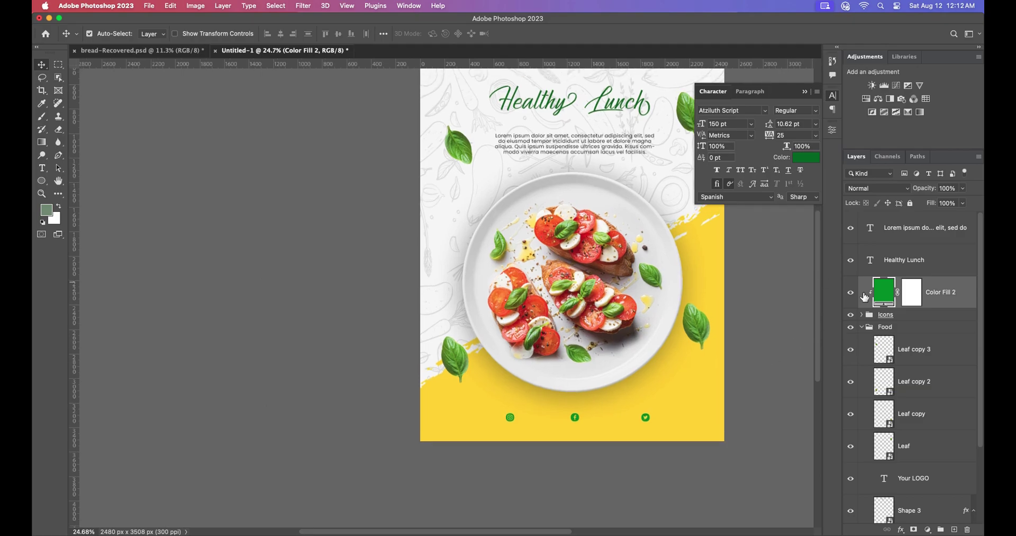
Change the icons' colour fill to the headline's dark green #146a0c by sampling it from the Healthy Lunch text
{"action": "double_click", "coordinate": [882, 295]}
{"action": "scroll", "coordinate": [544, 91], "scroll_direction": "up", "scroll_amount": 2}
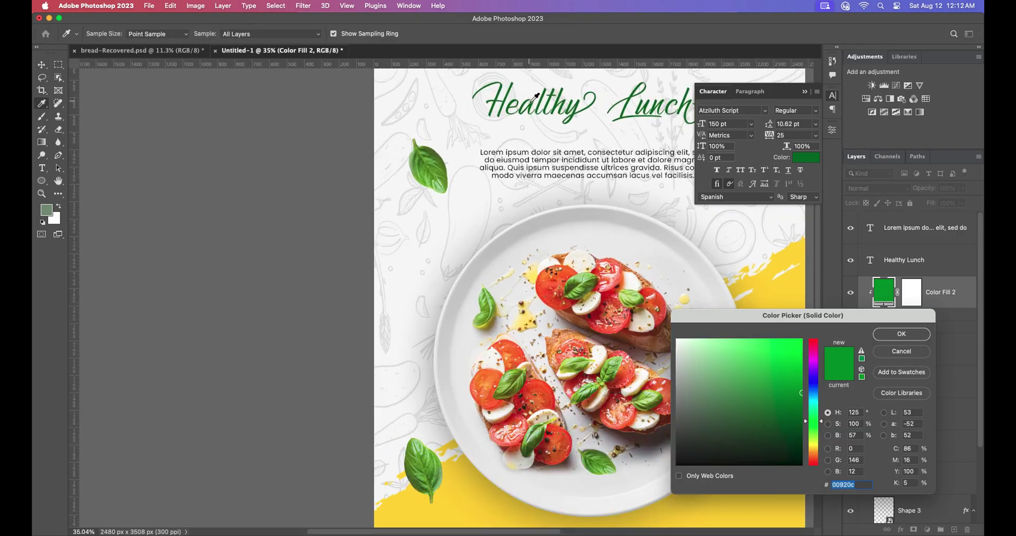
{"action": "left_click", "coordinate": [562, 92]}
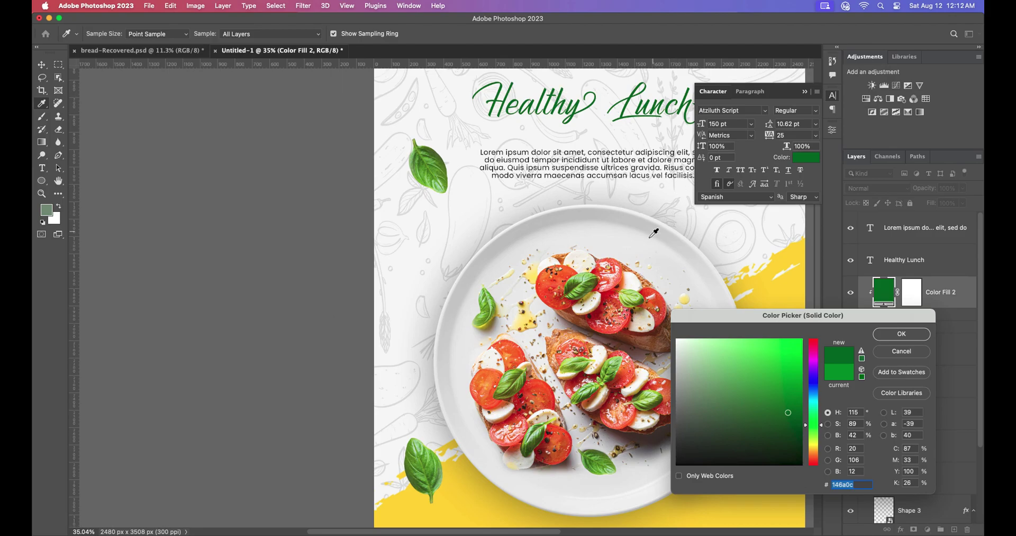
{"action": "left_click", "coordinate": [900, 333]}
{"action": "scroll", "coordinate": [643, 337], "scroll_direction": "down", "scroll_amount": 2}
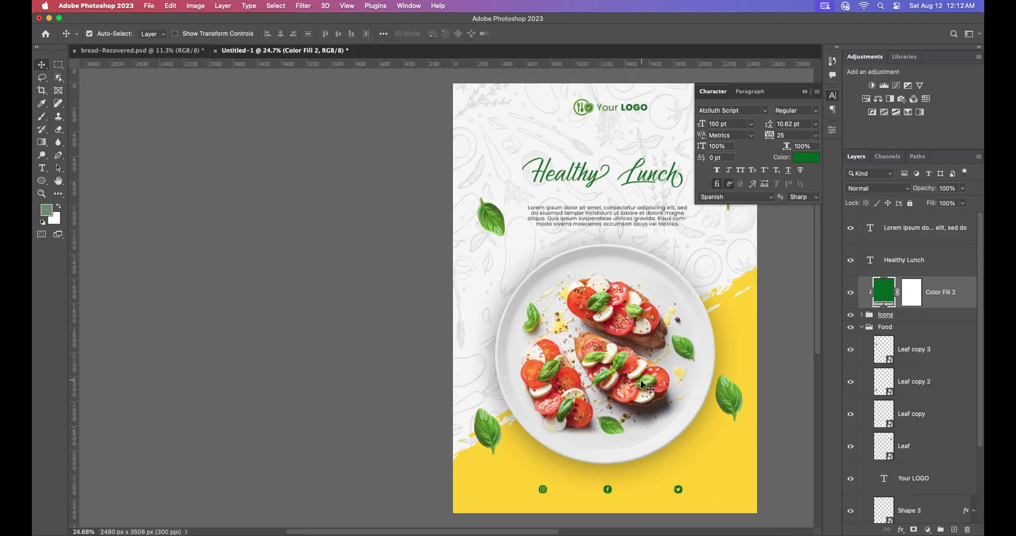
Add an Instagram text label in Poppins Regular 10 pt on the yellow area beside the social media icons
{"action": "scroll", "coordinate": [637, 381], "scroll_direction": "down", "scroll_amount": 3}
{"action": "scroll", "coordinate": [493, 370], "scroll_direction": "up", "scroll_amount": 5}
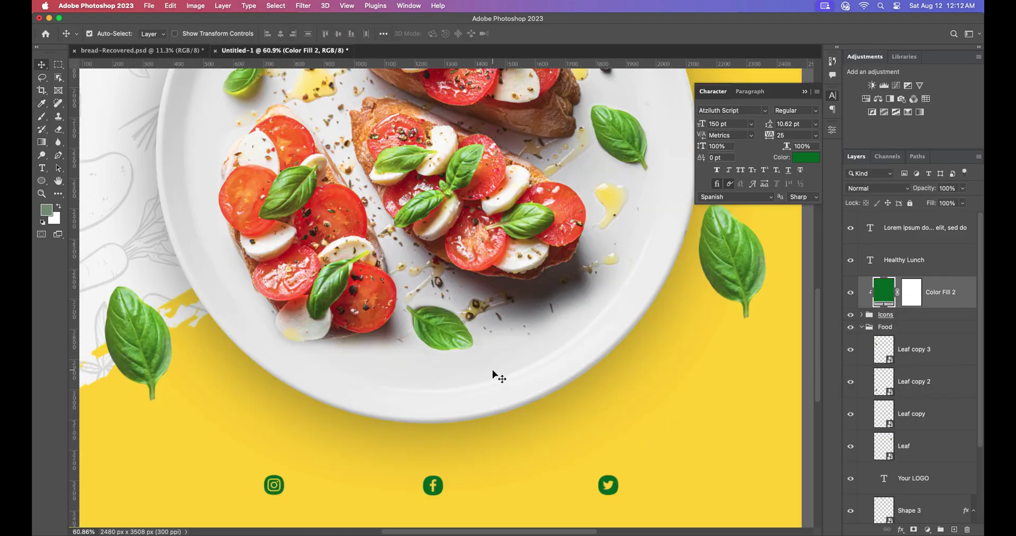
{"action": "scroll", "coordinate": [508, 415], "scroll_direction": "down", "scroll_amount": 1}
{"action": "left_click_drag", "start_coordinate": [915, 292], "coordinate": [918, 272]}
{"action": "left_click", "coordinate": [914, 258]}
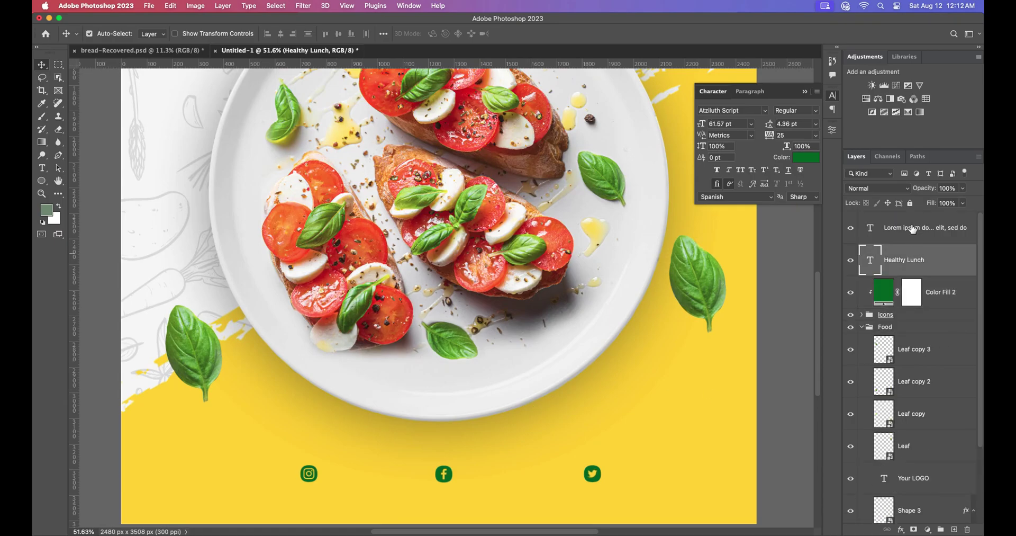
{"action": "left_click", "coordinate": [913, 229]}
{"action": "scroll", "coordinate": [450, 379], "scroll_direction": "down", "scroll_amount": 1}
{"action": "left_click", "coordinate": [41, 168]}
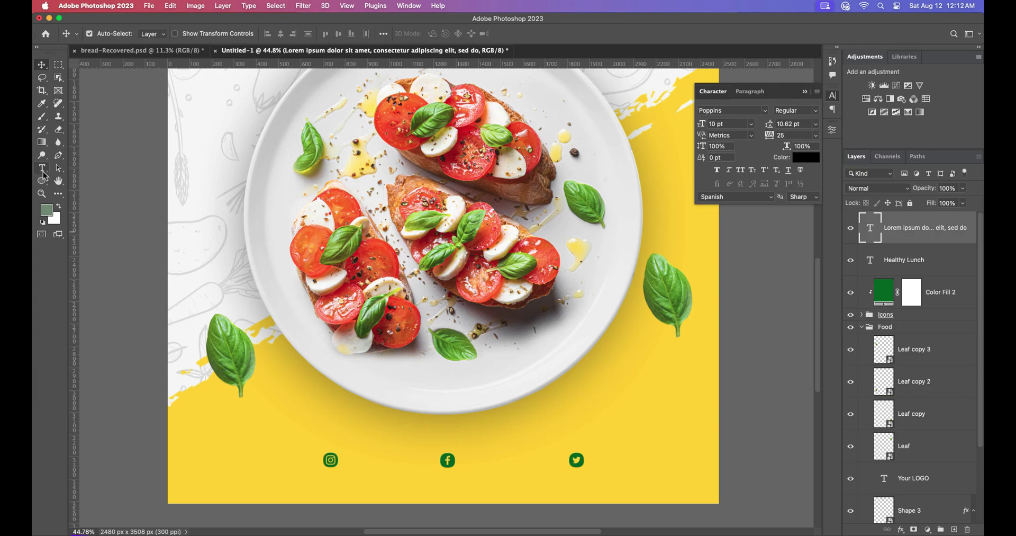
{"action": "left_click", "coordinate": [296, 455]}
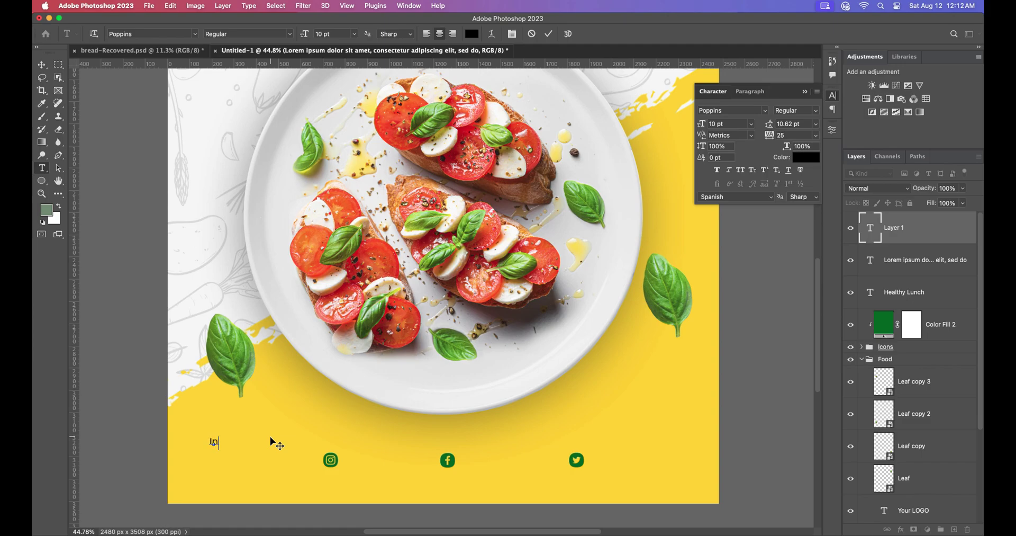
{"action": "type", "text": "Instagram"}
{"action": "left_click", "coordinate": [41, 64]}
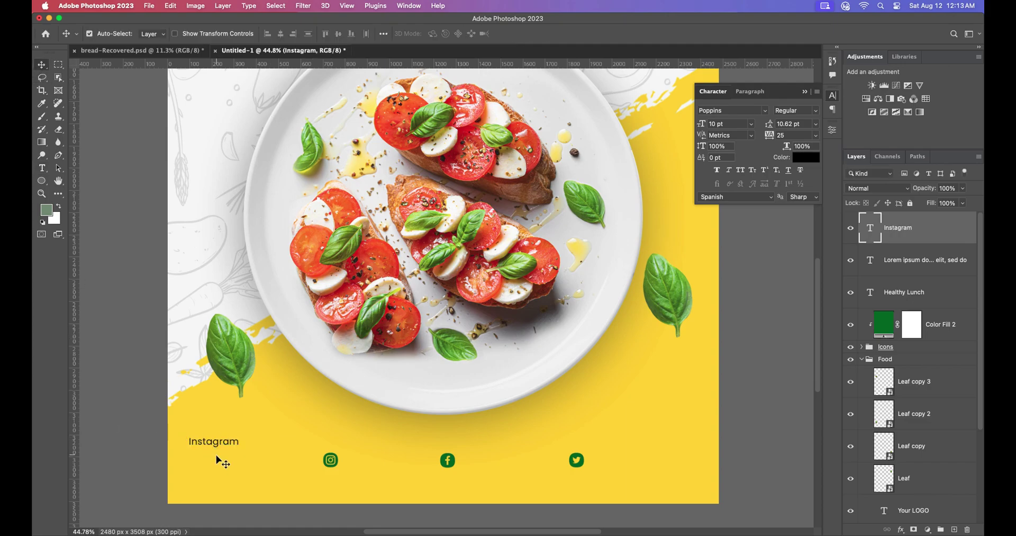
Duplicate the Instagram label twice and place one label next to each of the three social media icons
{"action": "left_click_drag", "start_coordinate": [217, 448], "coordinate": [374, 466]}
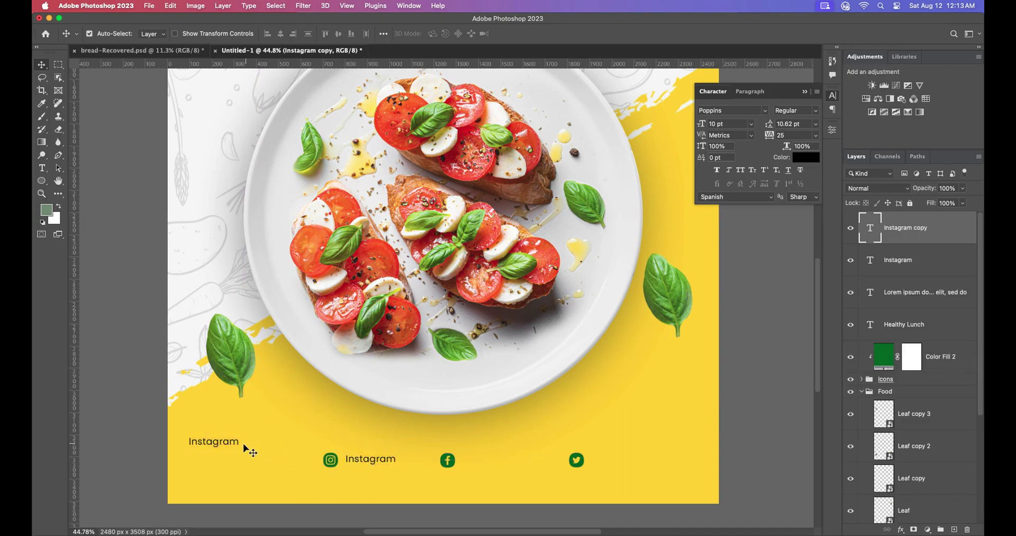
{"action": "left_click_drag", "start_coordinate": [222, 445], "coordinate": [496, 462]}
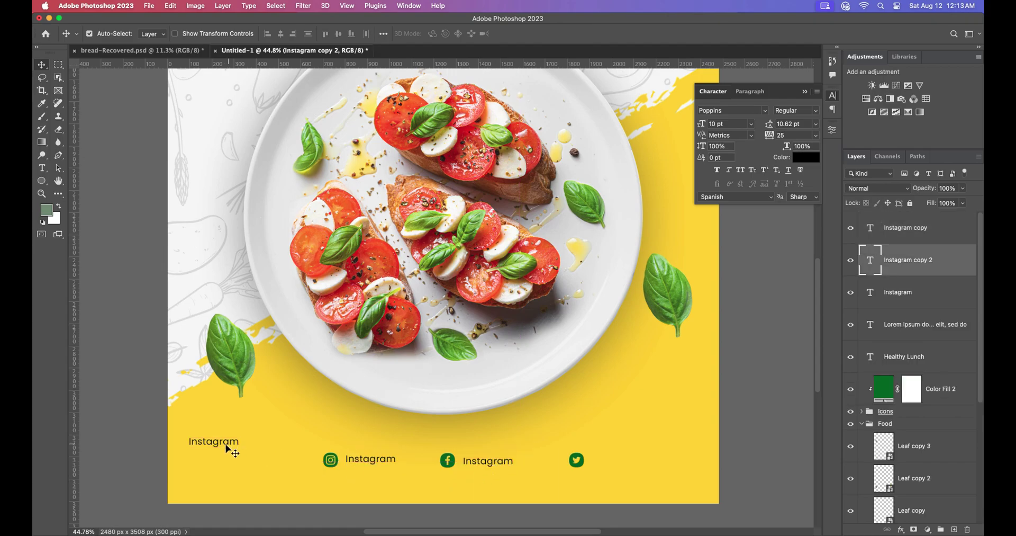
{"action": "left_click_drag", "start_coordinate": [217, 443], "coordinate": [618, 464]}
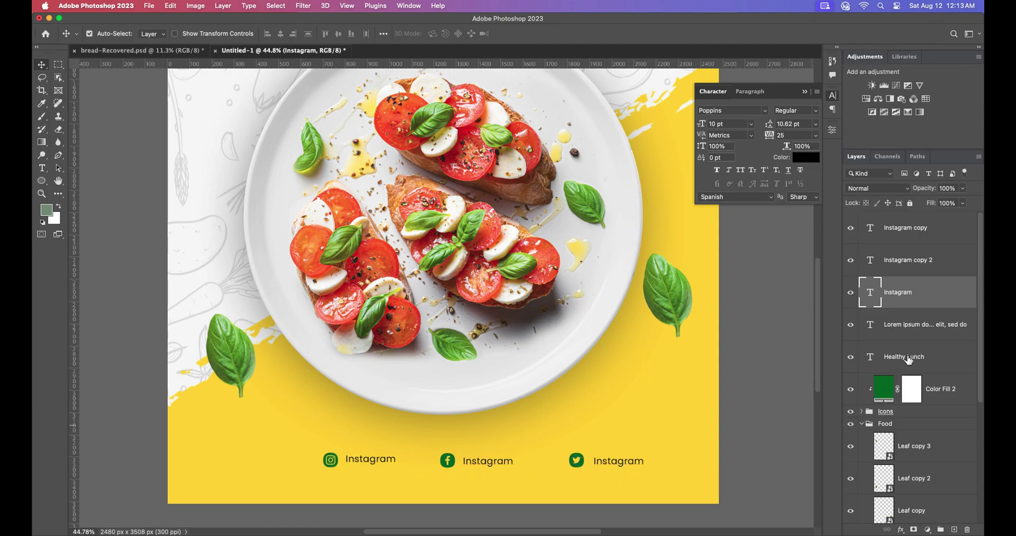
Reorder the layers so Healthy Lunch is topmost with the Lorem ipsum paragraph directly below it
{"action": "left_click", "coordinate": [912, 416]}
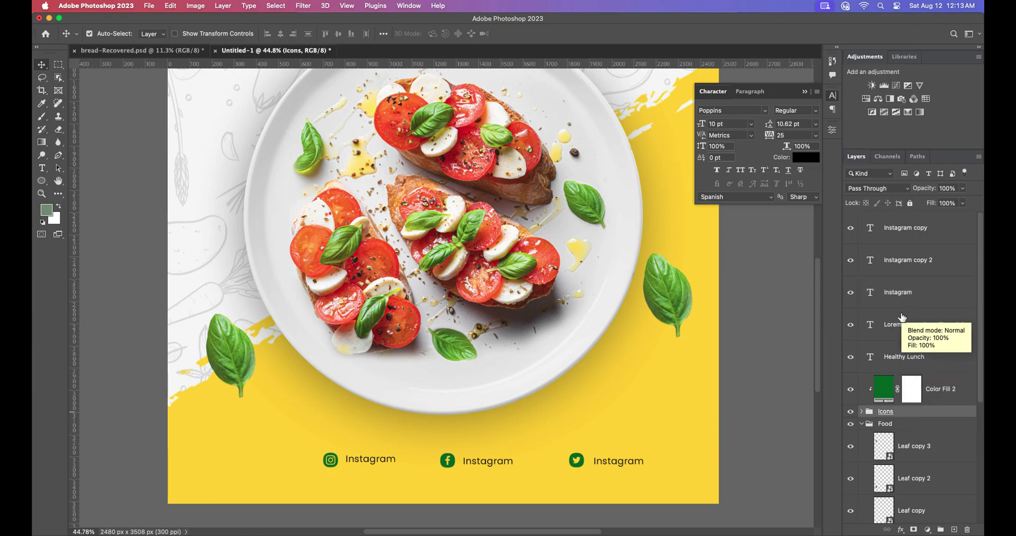
{"action": "left_click_drag", "start_coordinate": [906, 356], "coordinate": [907, 218]}
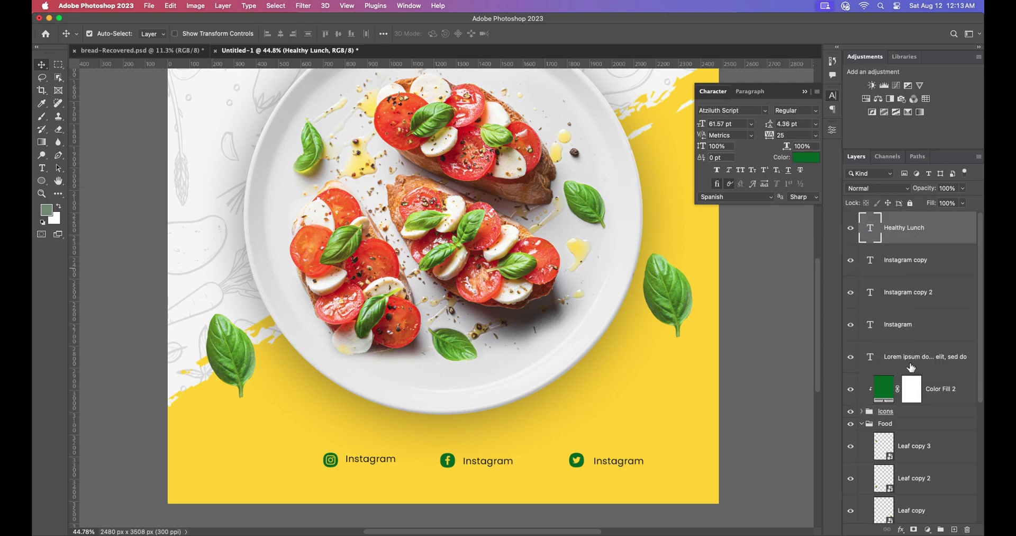
{"action": "left_click_drag", "start_coordinate": [910, 362], "coordinate": [903, 273]}
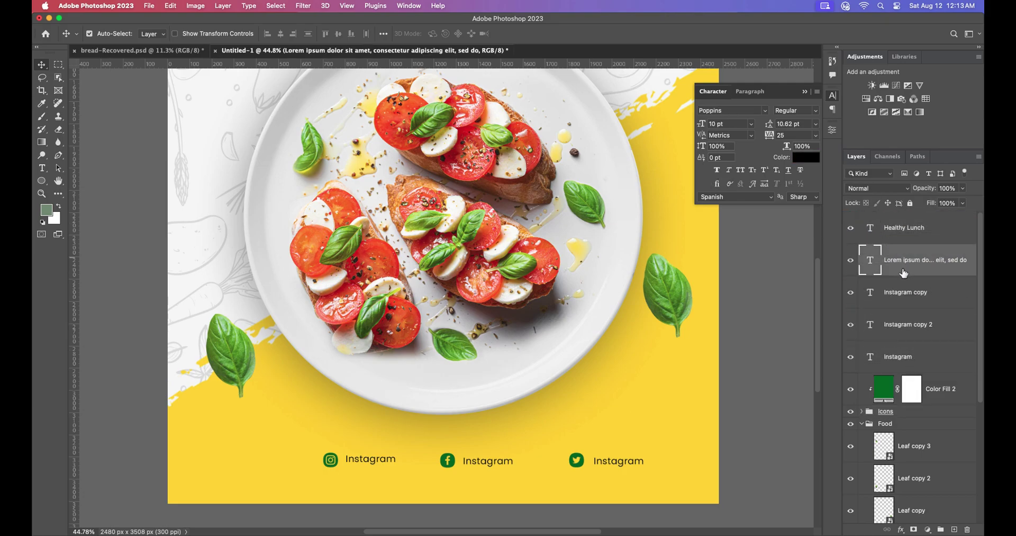
Shift the three text labels, the green colour fill and the Icons group left together to centre the row on the poster
{"action": "left_click", "coordinate": [911, 296]}
{"action": "left_click", "coordinate": [923, 411], "text": "shift"}
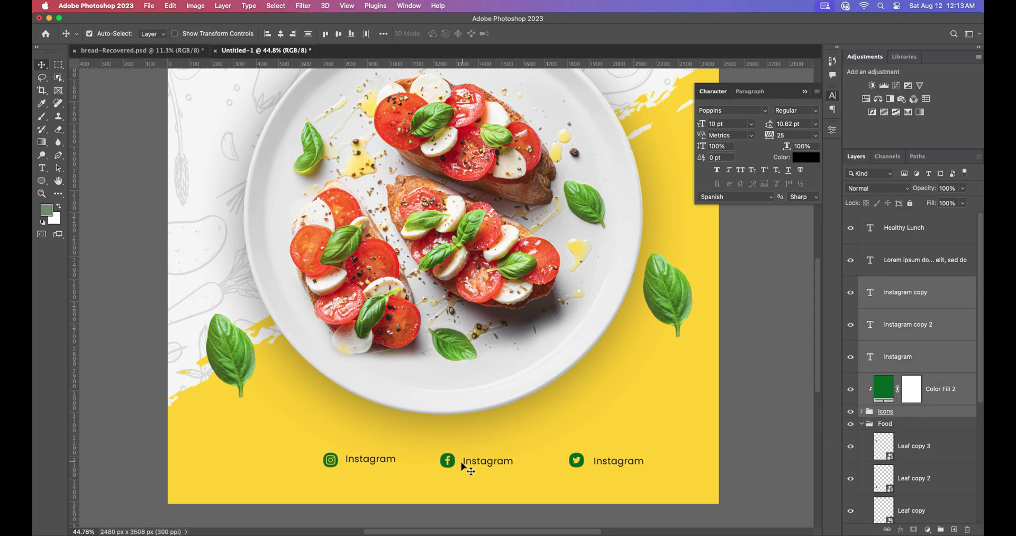
{"action": "left_click_drag", "start_coordinate": [472, 464], "coordinate": [438, 463]}
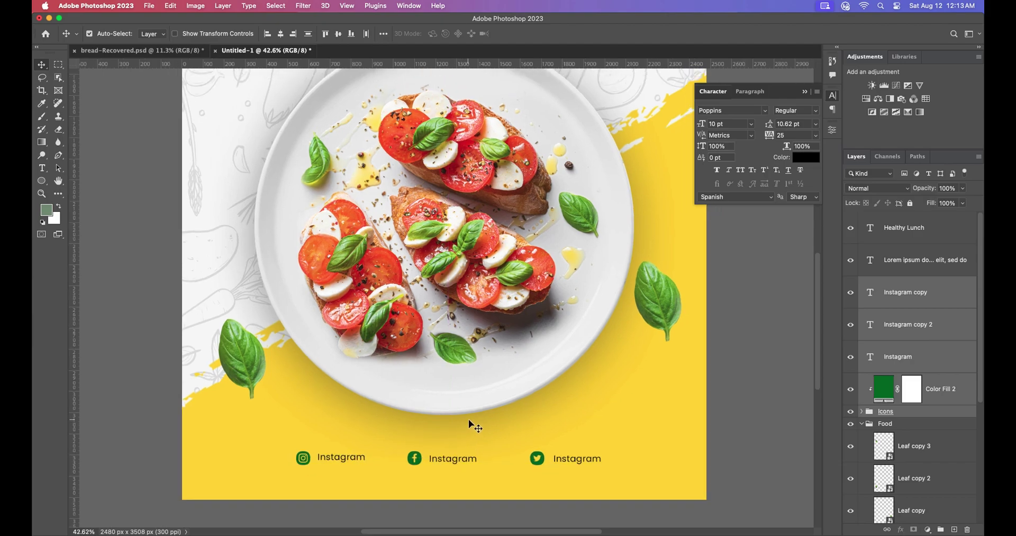
Nudge the Instagram label closer to the Instagram icon and line it up vertically with the icon
{"action": "scroll", "coordinate": [351, 459], "scroll_direction": "up", "scroll_amount": 5}
{"action": "left_click", "coordinate": [339, 458]}
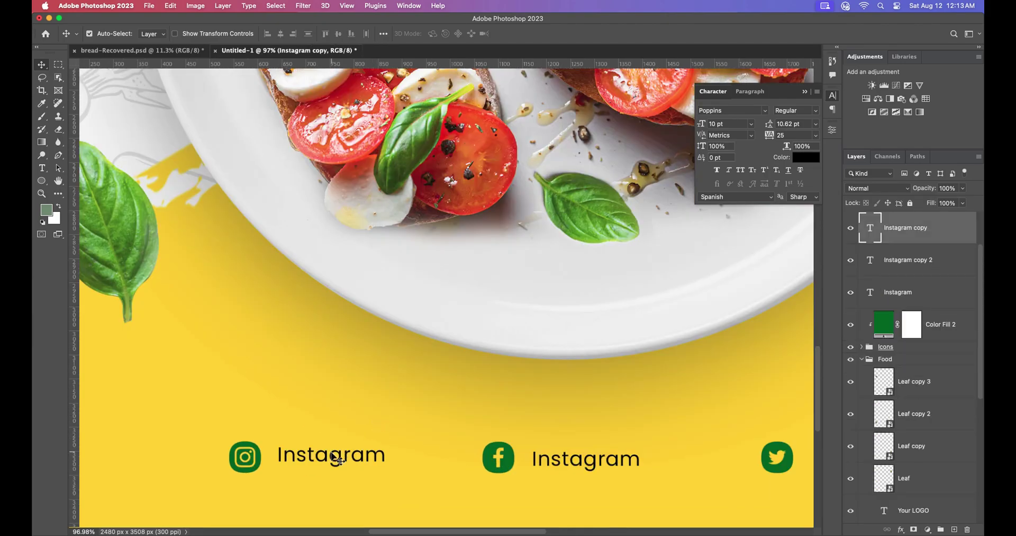
{"action": "left_click_drag", "start_coordinate": [339, 462], "coordinate": [328, 460]}
Change the label beside the Facebook icon to Facebook and nudge it closer to the icon
{"action": "key", "text": "t"}
{"action": "double_click", "coordinate": [625, 456]}
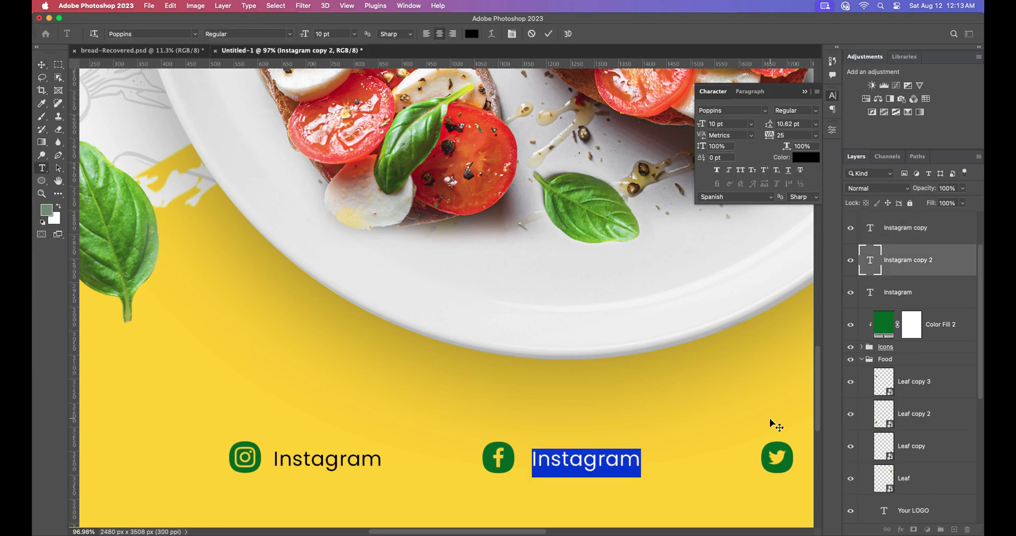
{"action": "type", "text": "Fac"}
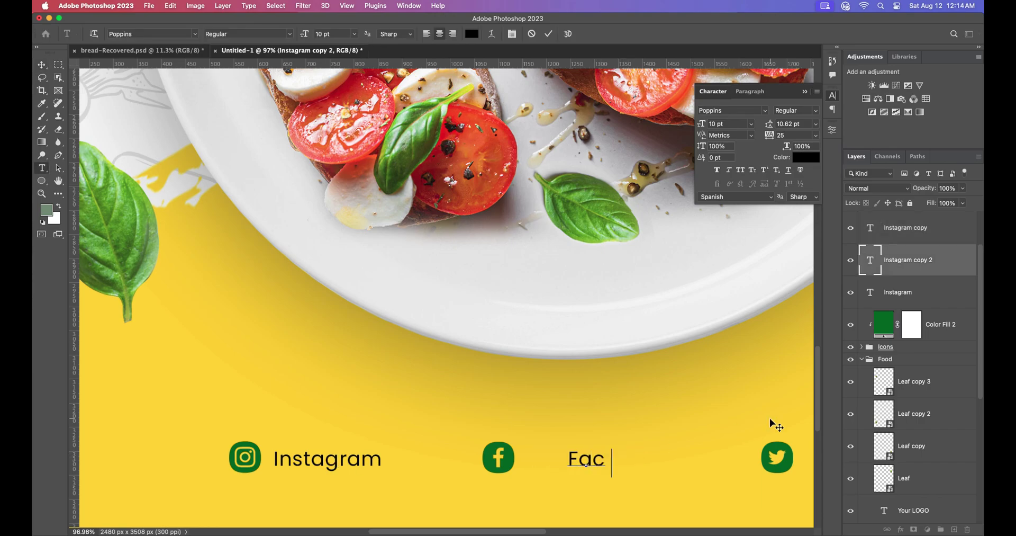
{"action": "type", "text": "ebook"}
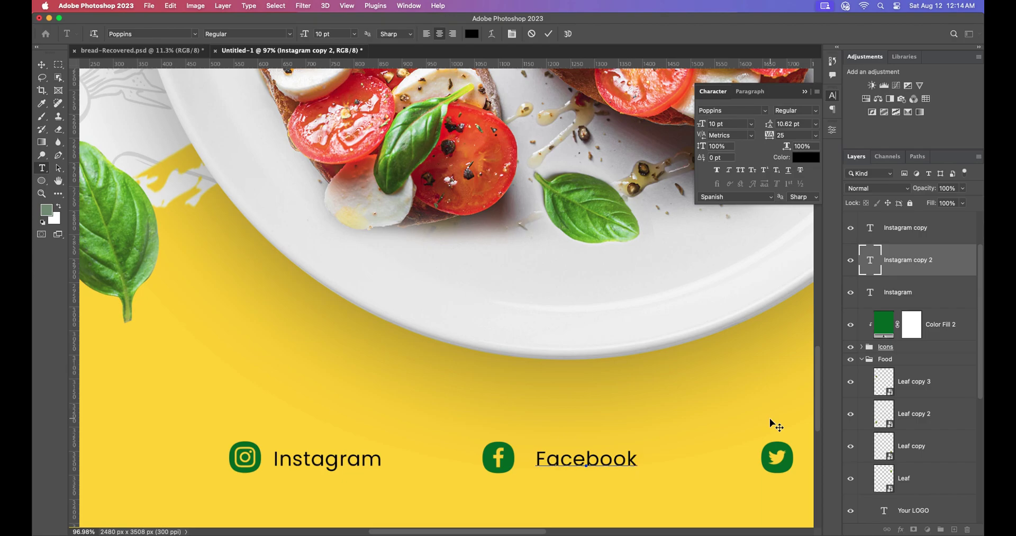
{"action": "key", "text": "Escape"}
{"action": "key", "text": "v"}
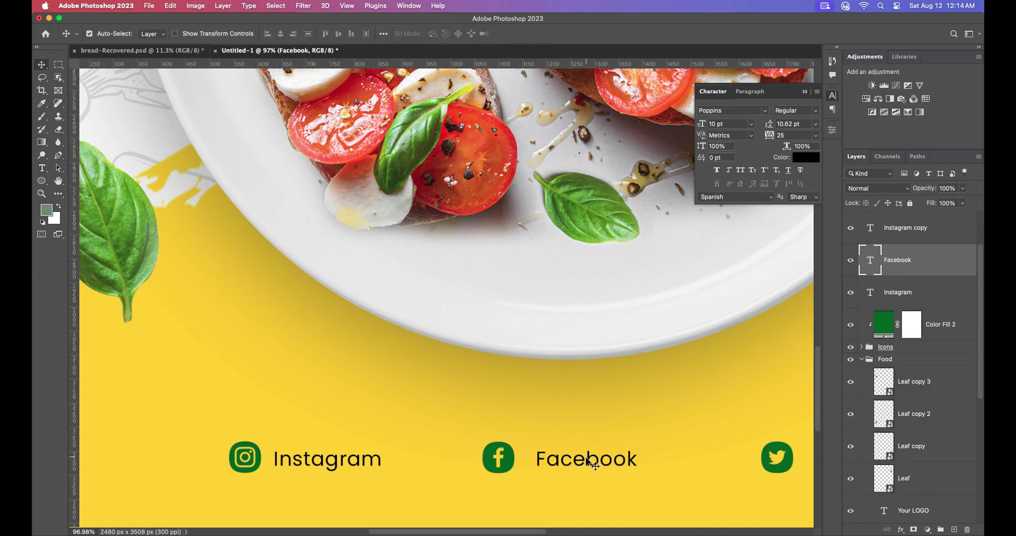
{"action": "scroll", "coordinate": [587, 461], "scroll_direction": "down", "scroll_amount": 2}
{"action": "left_click_drag", "start_coordinate": [589, 460], "coordinate": [586, 460]}
{"action": "scroll", "coordinate": [611, 458], "scroll_direction": "down", "scroll_amount": 2}
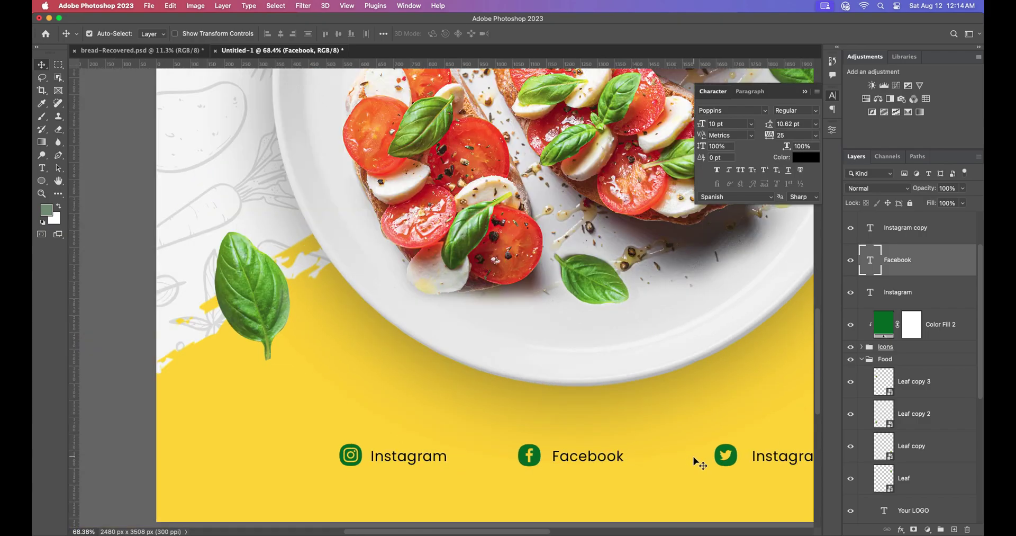
Change the label beside the Twitter icon to Twitter and move it closer to the icon
{"action": "left_click_drag", "start_coordinate": [753, 421], "coordinate": [630, 409]}
{"action": "double_click", "coordinate": [680, 444]}
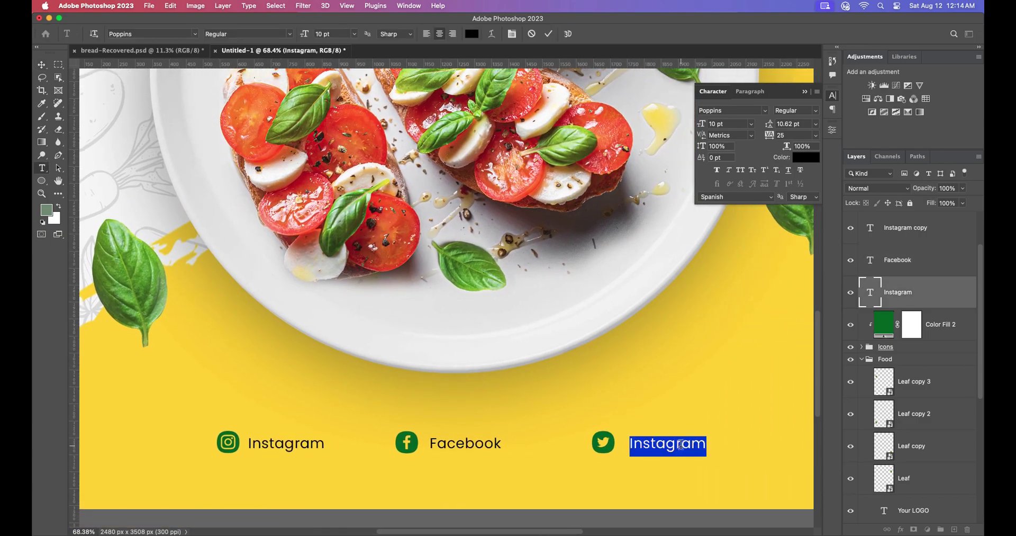
{"action": "key", "text": "BackSpace"}
{"action": "type", "text": "Tw"}
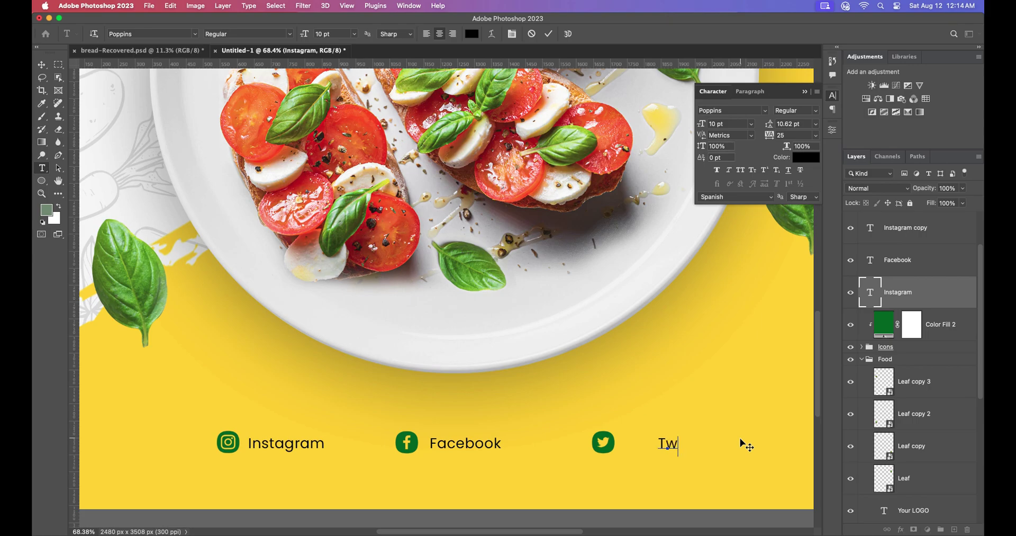
{"action": "type", "text": "itter"}
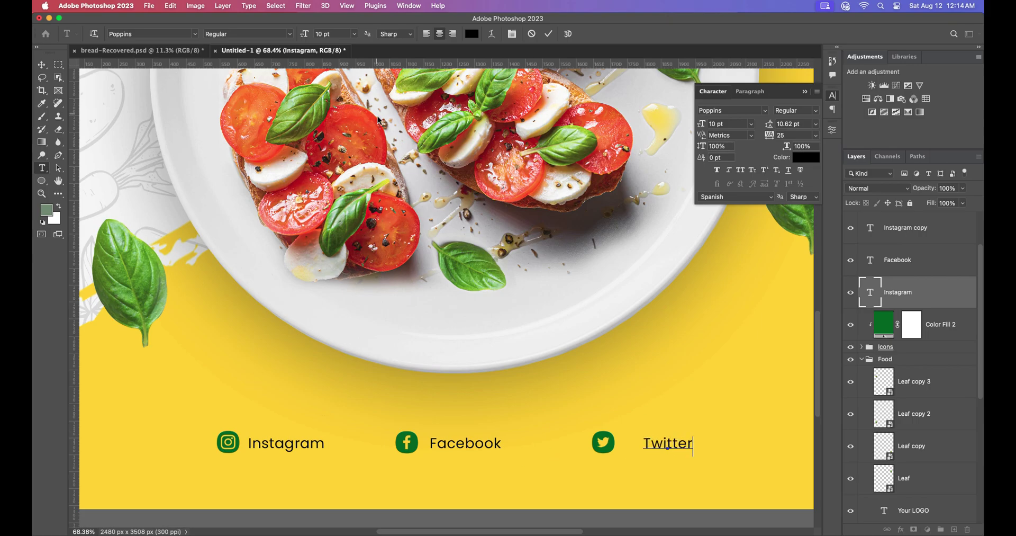
{"action": "left_click", "coordinate": [548, 33]}
{"action": "key", "text": "v"}
{"action": "left_click_drag", "start_coordinate": [671, 448], "coordinate": [653, 447]}
Set the opacity of the Shape 4 line-art pattern to 80%, and collapse and lock the Bg group
{"action": "scroll", "coordinate": [669, 418], "scroll_direction": "down", "scroll_amount": 8}
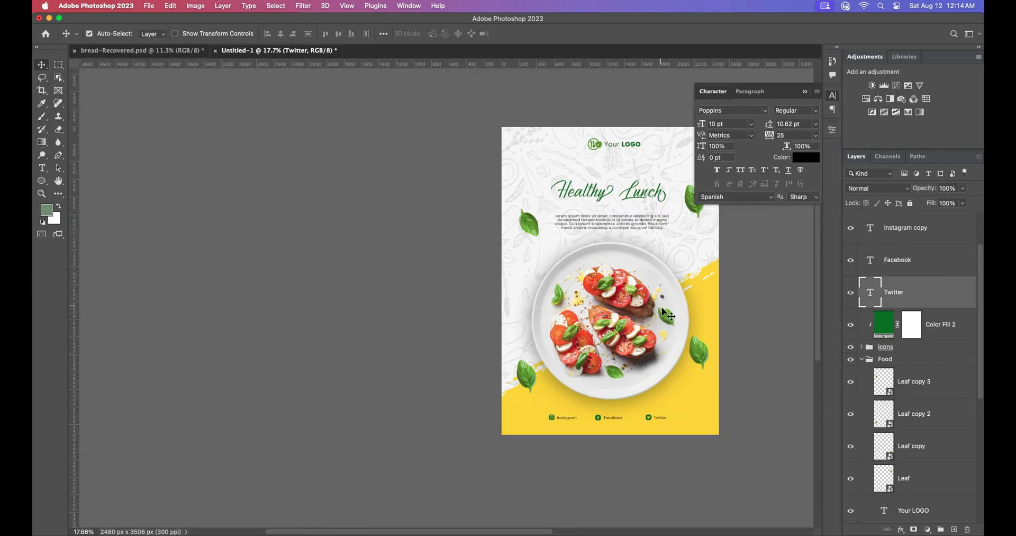
{"action": "scroll", "coordinate": [624, 300], "scroll_direction": "up", "scroll_amount": 5}
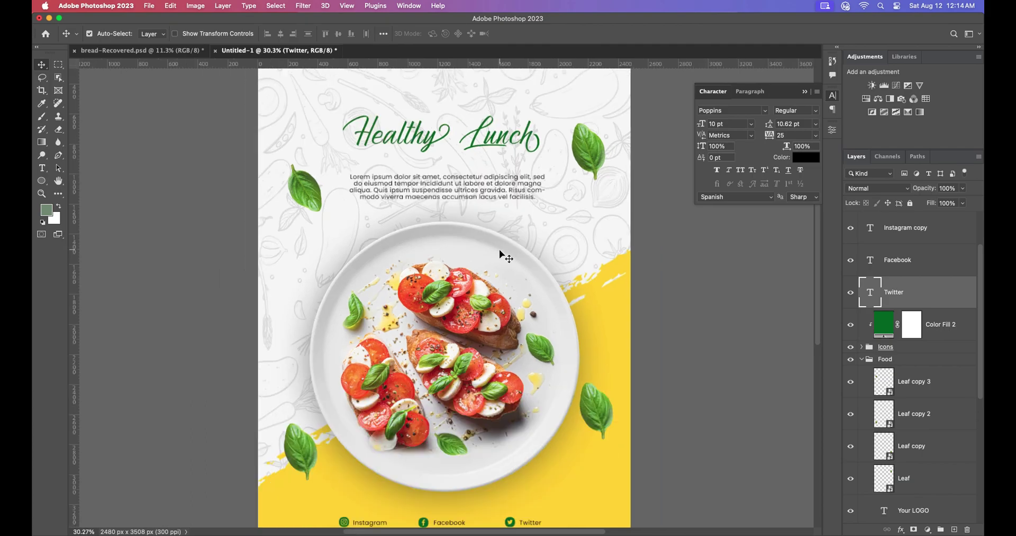
{"action": "scroll", "coordinate": [499, 252], "scroll_direction": "down", "scroll_amount": 2}
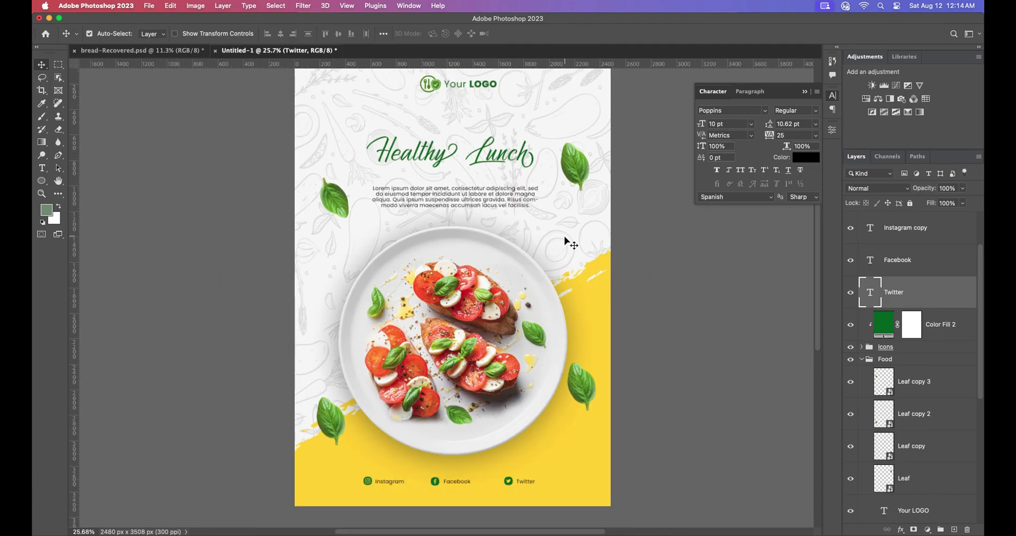
{"action": "left_click", "coordinate": [585, 205]}
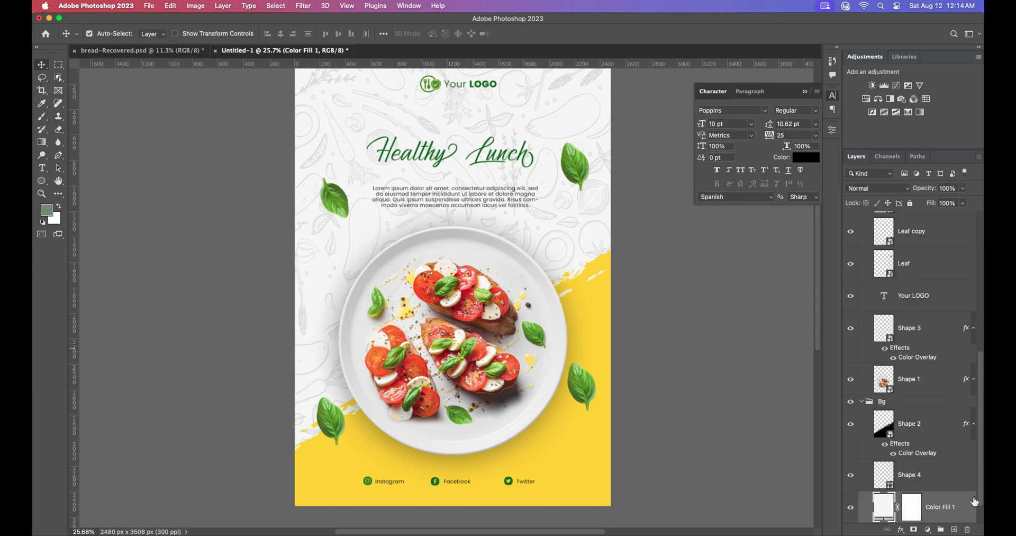
{"action": "scroll", "coordinate": [945, 472], "scroll_direction": "down", "scroll_amount": 1}
{"action": "left_click", "coordinate": [945, 465]}
{"action": "left_click", "coordinate": [964, 189]}
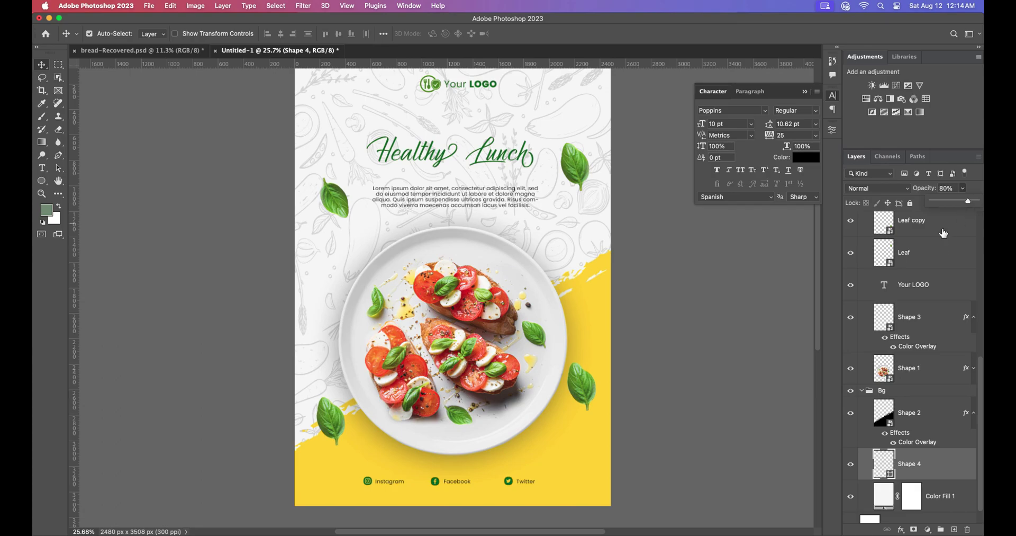
{"action": "left_click", "coordinate": [961, 239]}
{"action": "scroll", "coordinate": [450, 225], "scroll_direction": "down", "scroll_amount": 2}
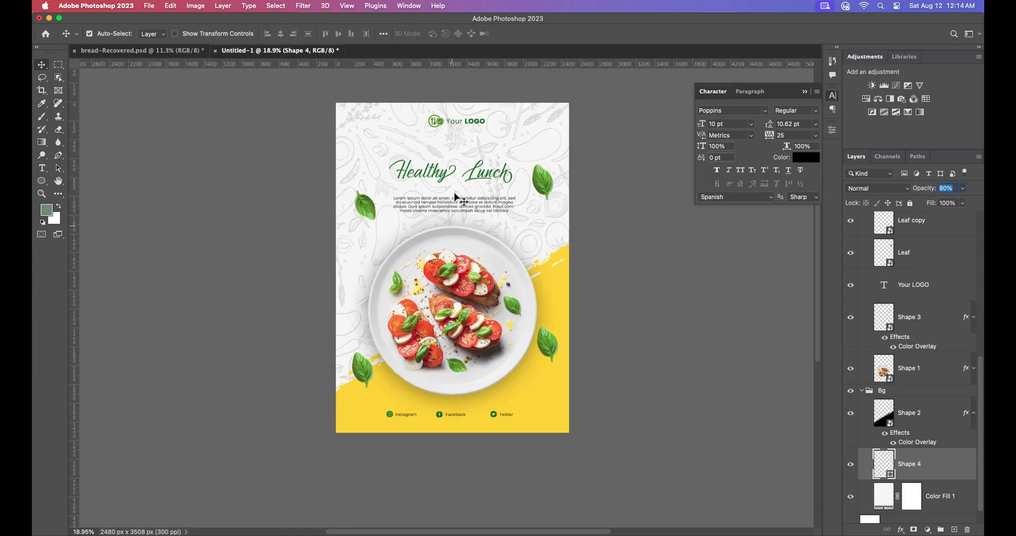
{"action": "scroll", "coordinate": [458, 205], "scroll_direction": "up", "scroll_amount": 1}
{"action": "left_click", "coordinate": [863, 392]}
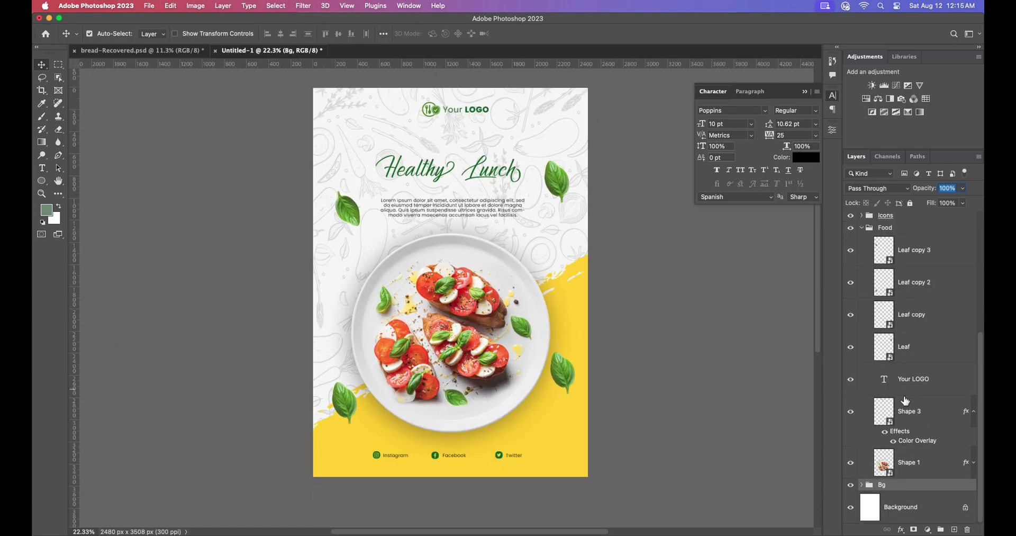
Select the logo icon together with the Your LOGO text and scale them up slightly
{"action": "left_click_drag", "start_coordinate": [416, 103], "coordinate": [472, 114]}
{"action": "key", "text": "super+t"}
{"action": "left_click", "coordinate": [575, 33]}
{"action": "scroll", "coordinate": [465, 306], "scroll_direction": "up", "scroll_amount": 3}
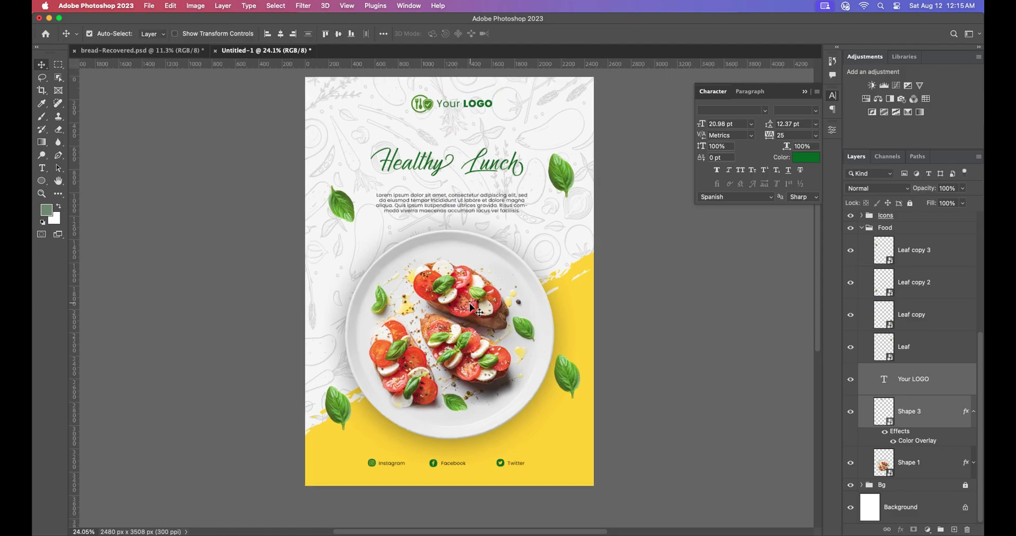
{"action": "left_click", "coordinate": [763, 447]}
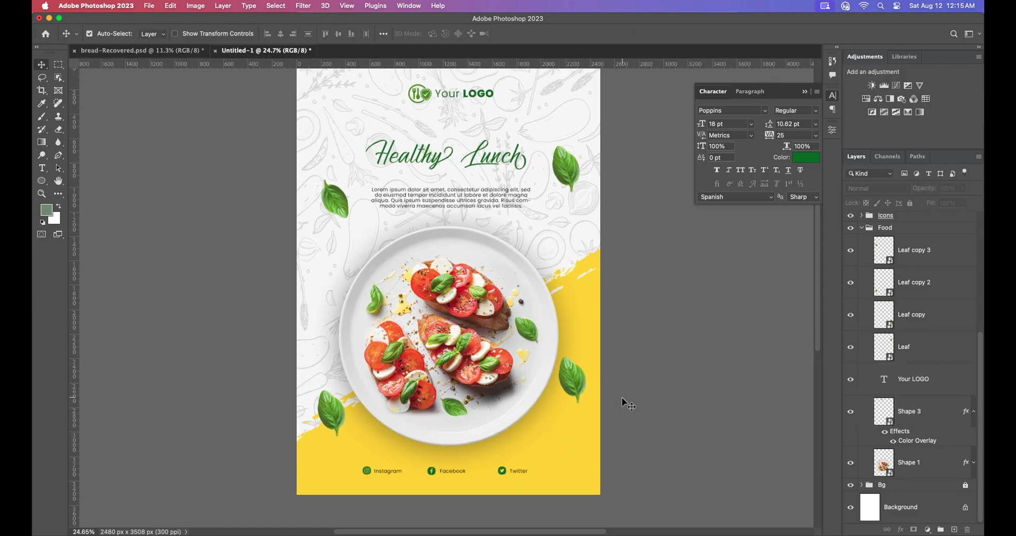
{"action": "scroll", "coordinate": [434, 298], "scroll_direction": "down", "scroll_amount": 1}
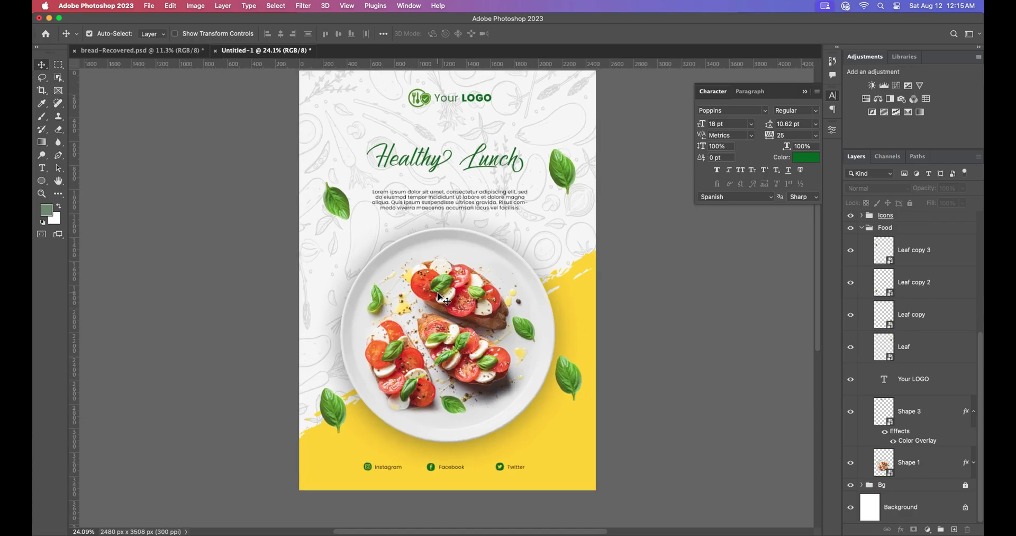
{"action": "scroll", "coordinate": [441, 298], "scroll_direction": "up", "scroll_amount": 1}
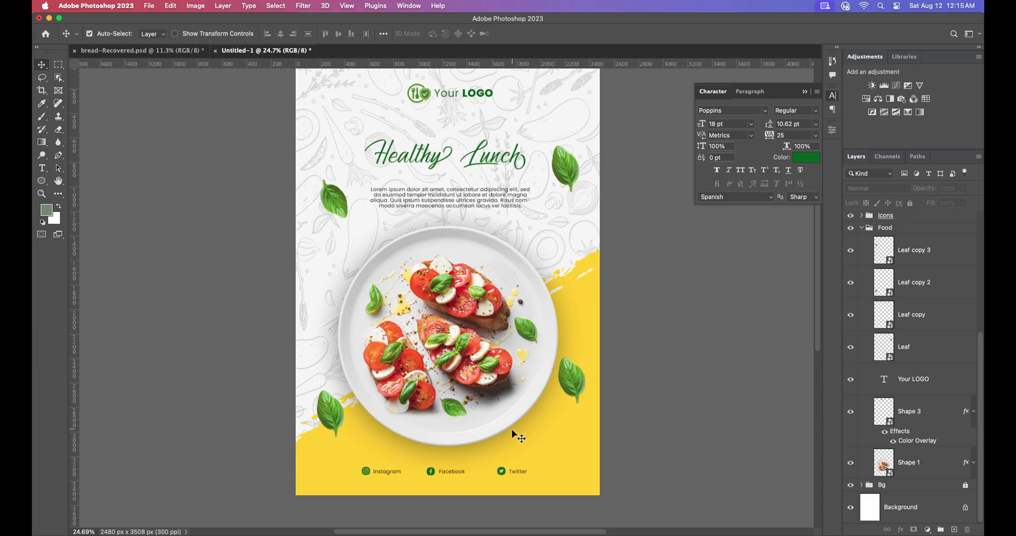
{"action": "scroll", "coordinate": [515, 432], "scroll_direction": "up", "scroll_amount": 1}
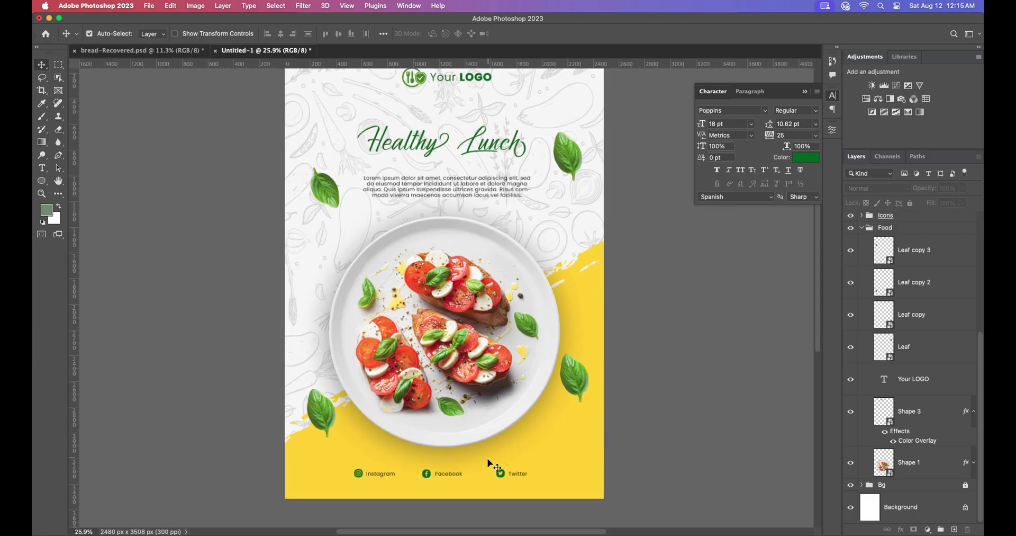
{"action": "scroll", "coordinate": [488, 462], "scroll_direction": "down", "scroll_amount": 3}
{"action": "scroll", "coordinate": [496, 402], "scroll_direction": "up", "scroll_amount": 3}
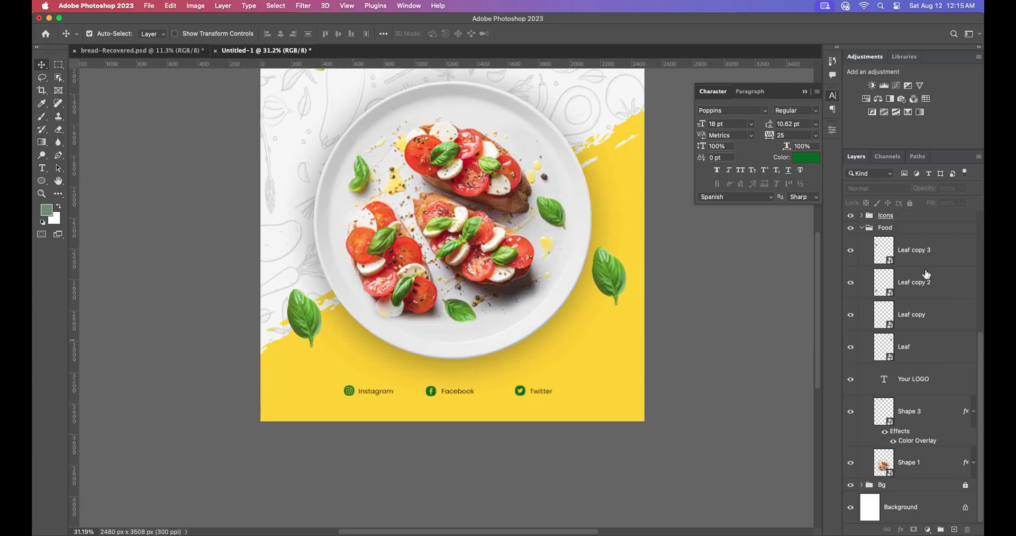
Collapse the Food group and darken the social media icons' Color Fill 2 layer to dark green #054000
{"action": "left_click", "coordinate": [861, 228]}
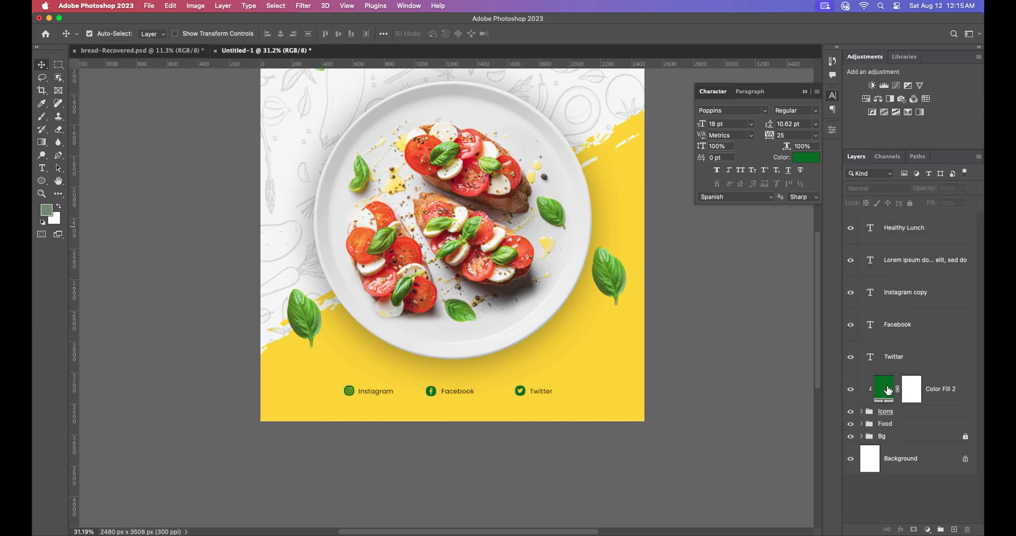
{"action": "double_click", "coordinate": [888, 390]}
{"action": "left_click_drag", "start_coordinate": [789, 409], "coordinate": [803, 433]}
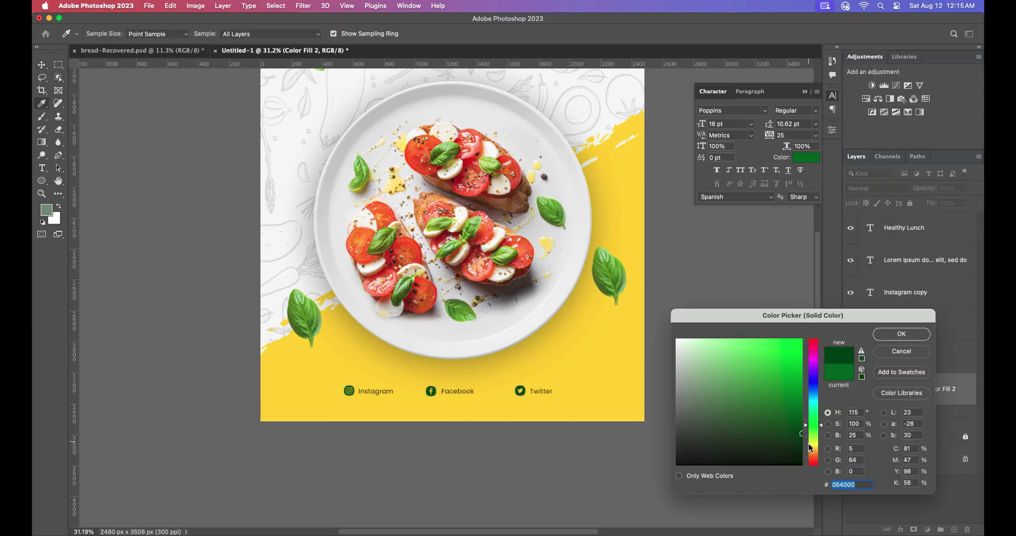
{"action": "left_click", "coordinate": [902, 335]}
{"action": "scroll", "coordinate": [516, 366], "scroll_direction": "down", "scroll_amount": 5}
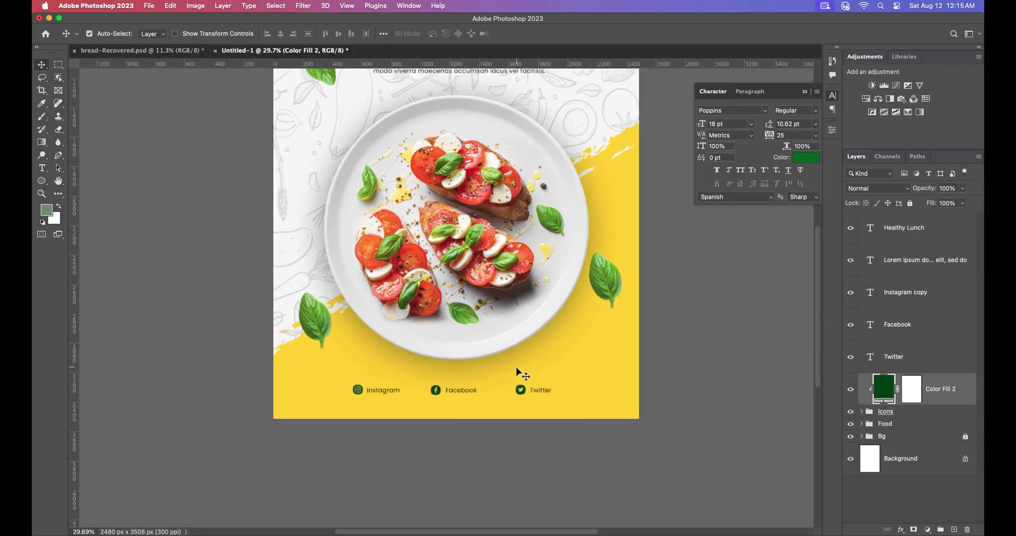
{"action": "scroll", "coordinate": [442, 246], "scroll_direction": "up", "scroll_amount": 3}
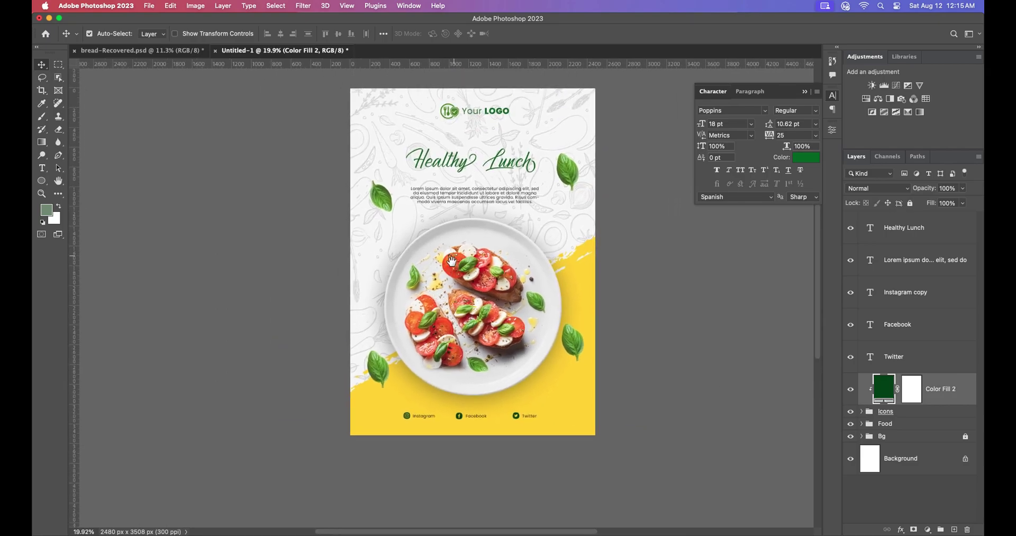
{"action": "left_click", "coordinate": [161, 52]}
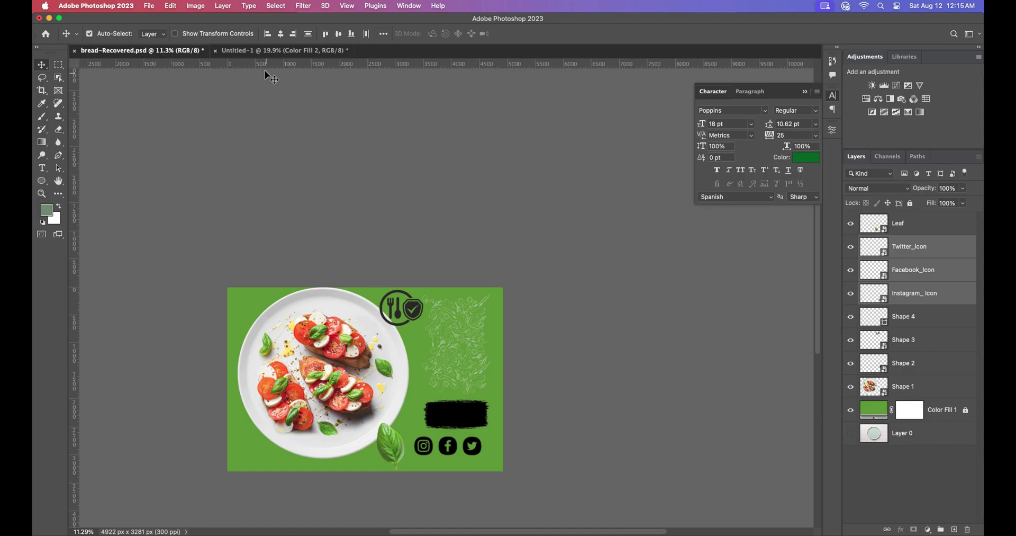
{"action": "left_click", "coordinate": [266, 50]}
{"action": "scroll", "coordinate": [483, 232], "scroll_direction": "up", "scroll_amount": 3}
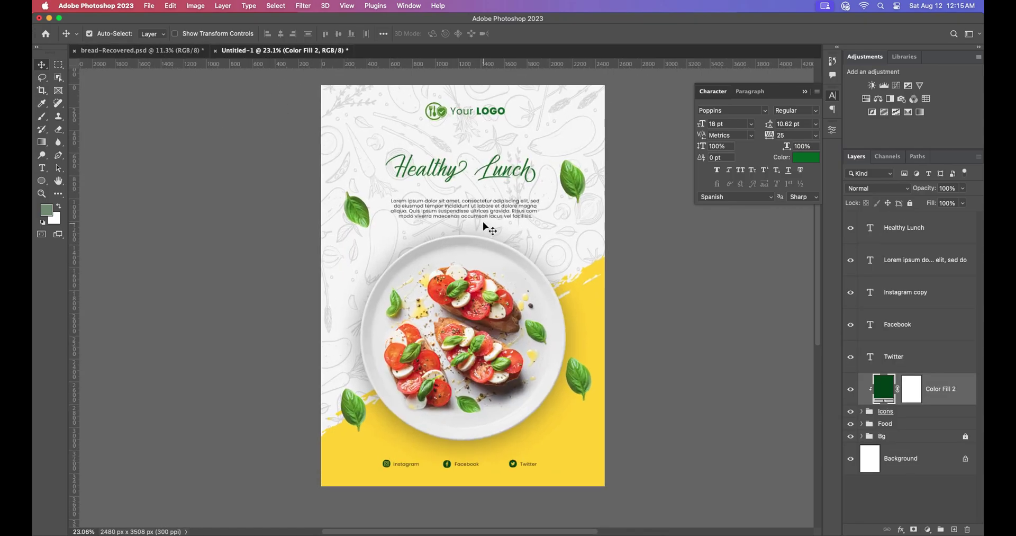
{"action": "scroll", "coordinate": [483, 232], "scroll_direction": "up", "scroll_amount": 2}
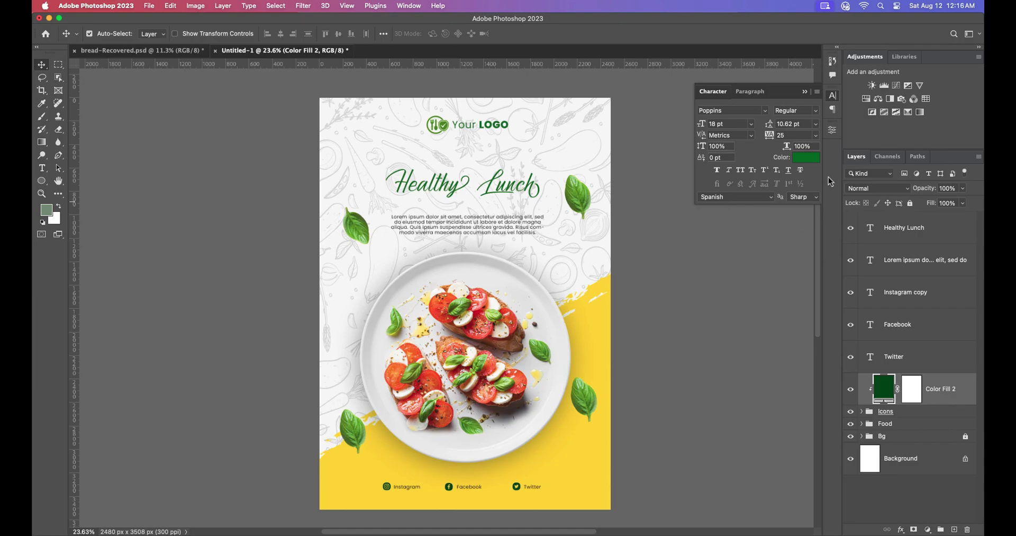
Group the headline, paragraph and three social media label layers, name the group Text, and expand it
{"action": "left_click", "coordinate": [804, 92]}
{"action": "left_click", "coordinate": [923, 240]}
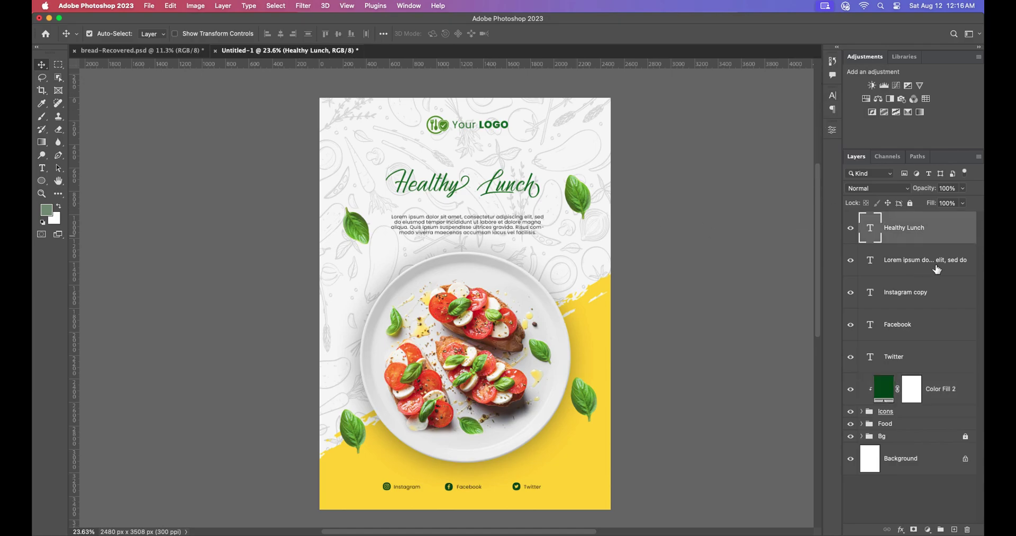
{"action": "left_click", "coordinate": [926, 358]}
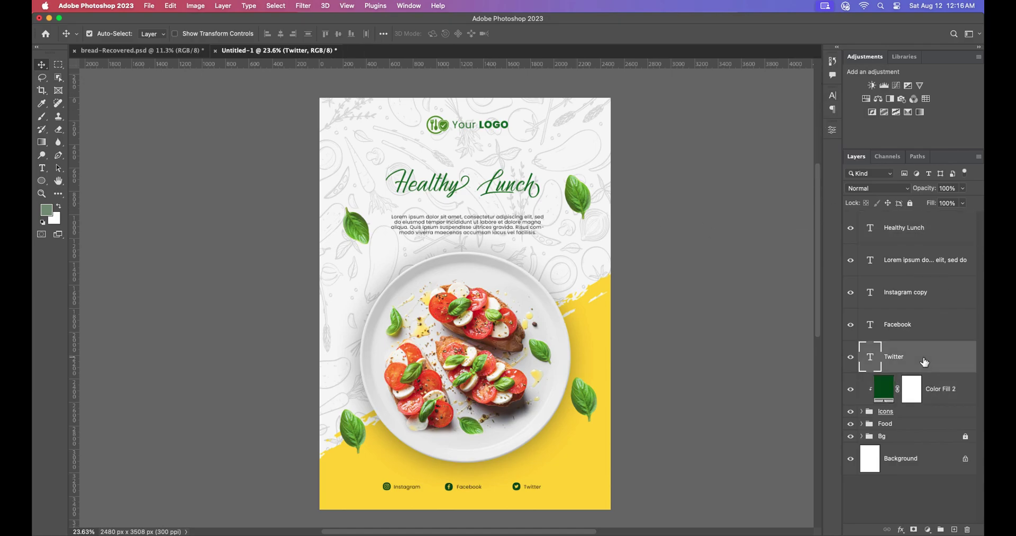
{"action": "left_click", "coordinate": [916, 231], "text": "shift"}
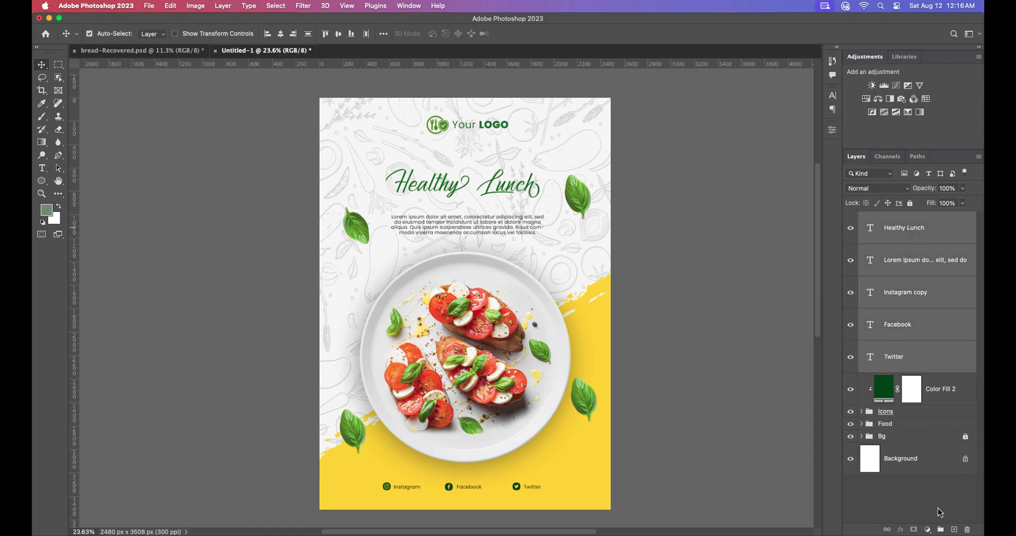
{"action": "left_click", "coordinate": [940, 529]}
{"action": "double_click", "coordinate": [889, 218]}
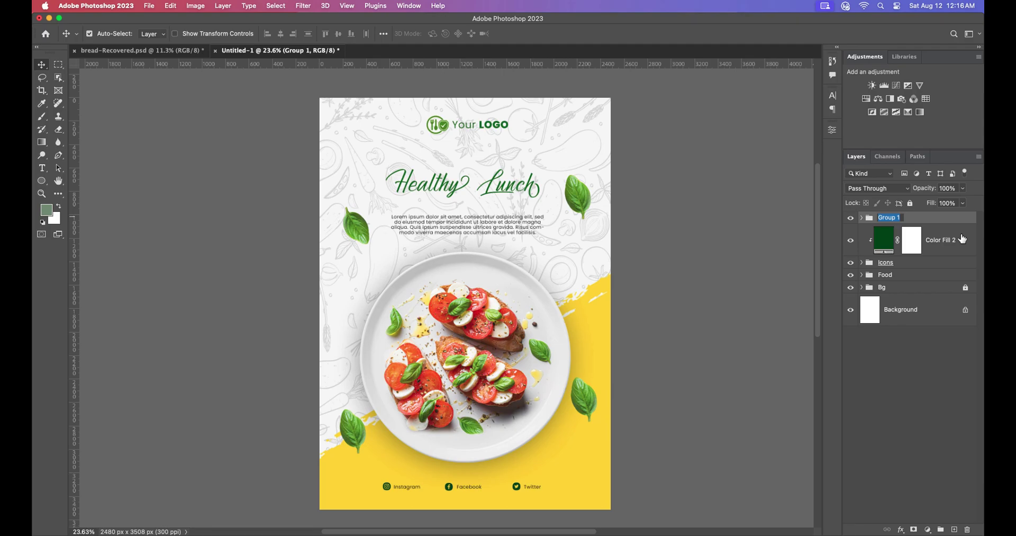
{"action": "type", "text": "t"}
{"action": "key", "text": "Return"}
{"action": "left_click", "coordinate": [862, 217]}
{"action": "left_click", "coordinate": [910, 241]}
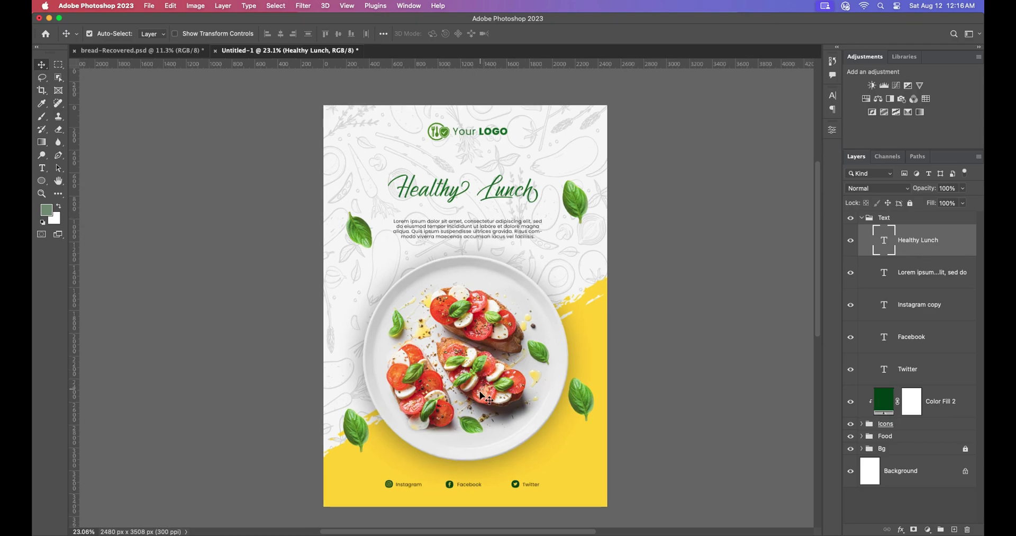
Duplicate the Facebook label and place the copy in the yellow area above the Twitter label
{"action": "scroll", "coordinate": [483, 377], "scroll_direction": "down", "scroll_amount": 3}
{"action": "scroll", "coordinate": [473, 372], "scroll_direction": "down", "scroll_amount": 1}
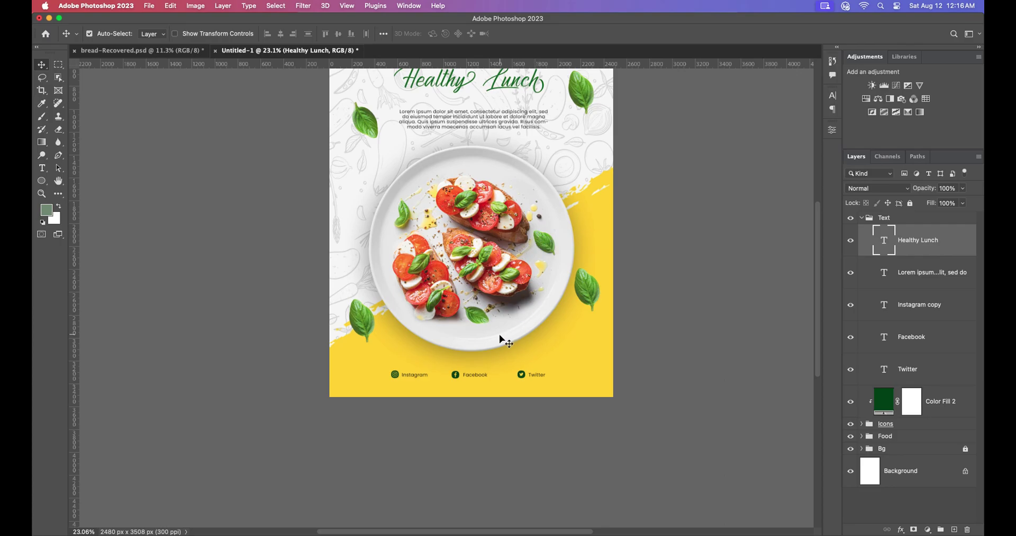
{"action": "scroll", "coordinate": [498, 347], "scroll_direction": "up", "scroll_amount": 5}
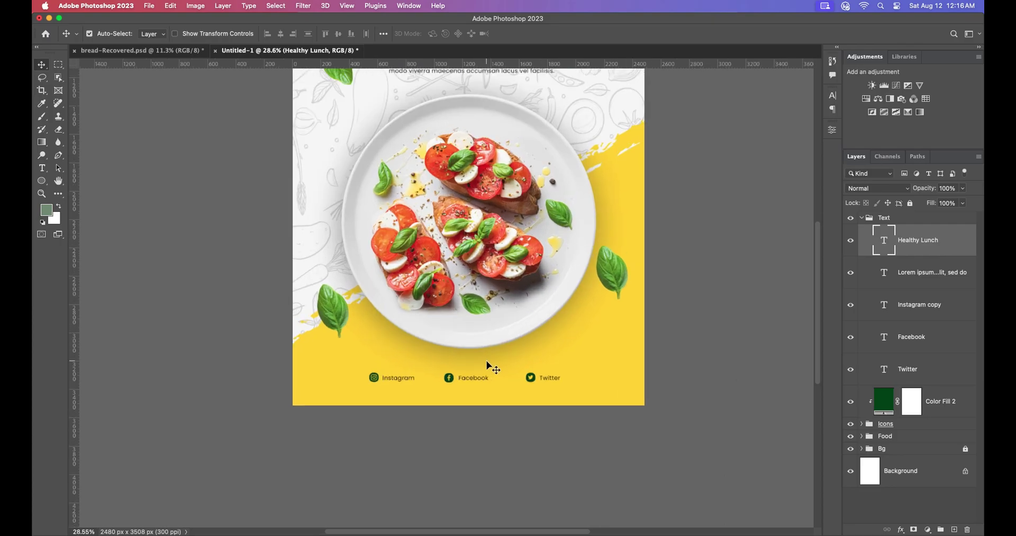
{"action": "scroll", "coordinate": [495, 369], "scroll_direction": "up", "scroll_amount": 2}
{"action": "scroll", "coordinate": [479, 393], "scroll_direction": "down", "scroll_amount": 4}
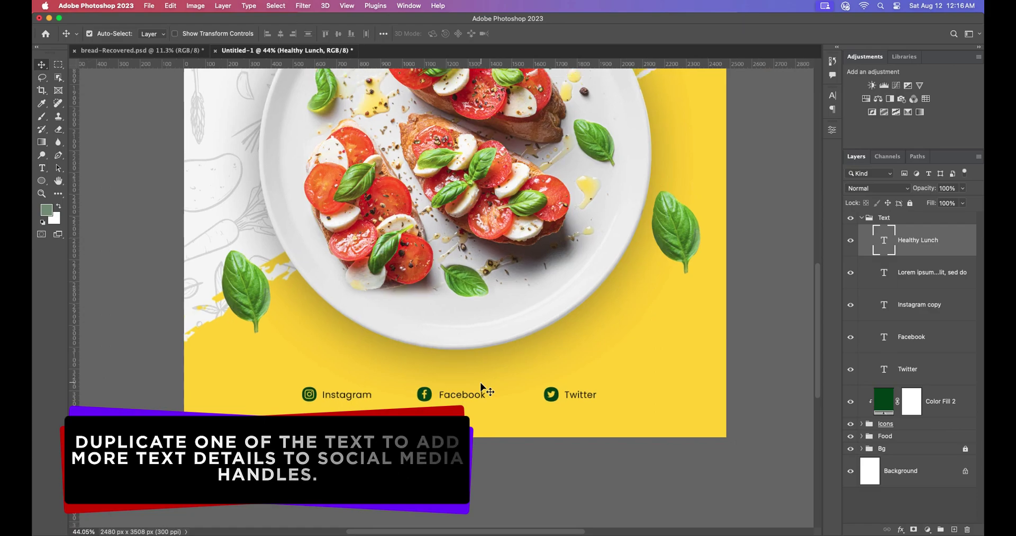
{"action": "left_click", "coordinate": [461, 392]}
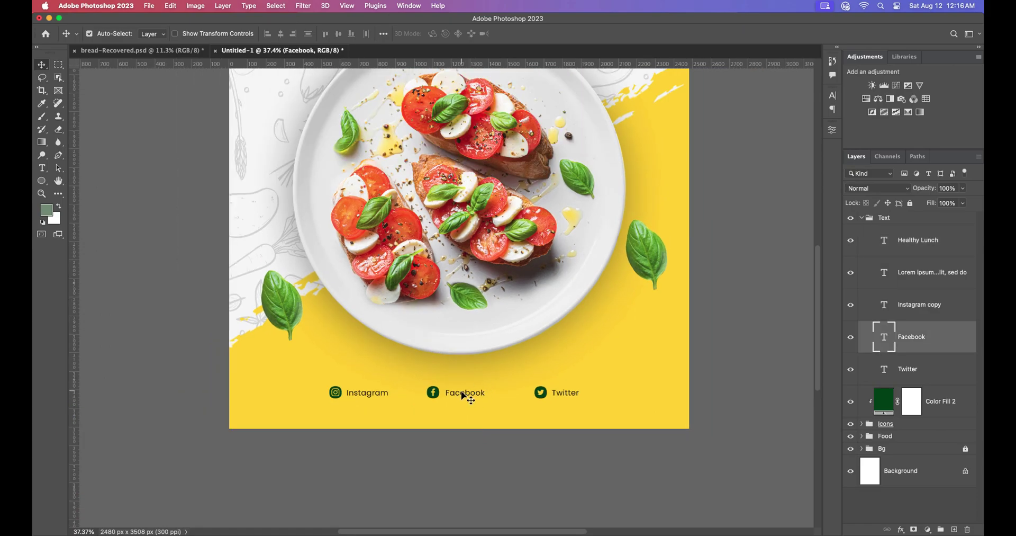
{"action": "left_click_drag", "start_coordinate": [464, 397], "coordinate": [585, 366]}
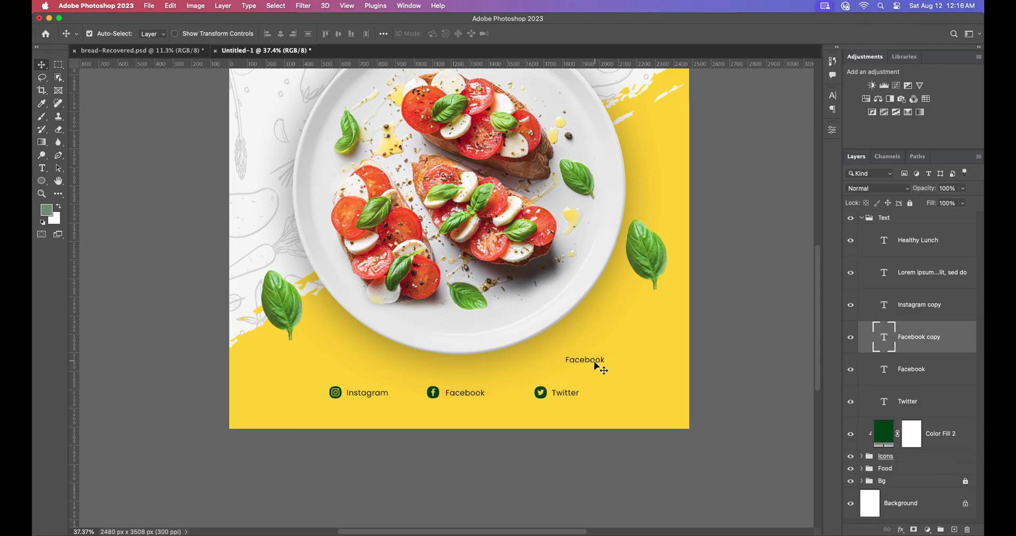
Replace the duplicated label's text with CONTACT US ON OUR SOCIAL MEDIA HANDLES and center it above the social media row
{"action": "double_click", "coordinate": [594, 361]}
{"action": "key", "text": "BackSpace"}
{"action": "type", "text": "Con"}
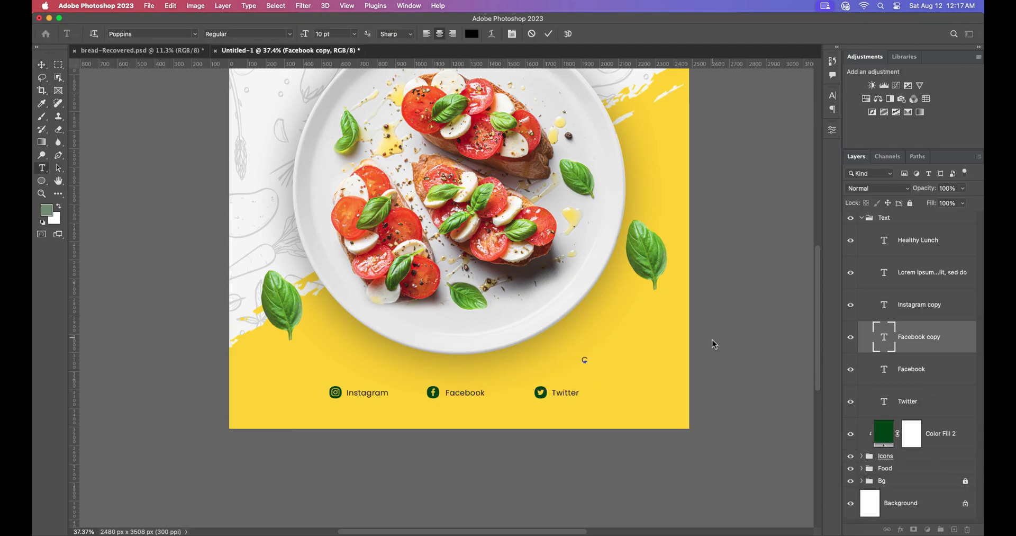
{"action": "type", "text": "TACT US ON OUR SOCIAL"}
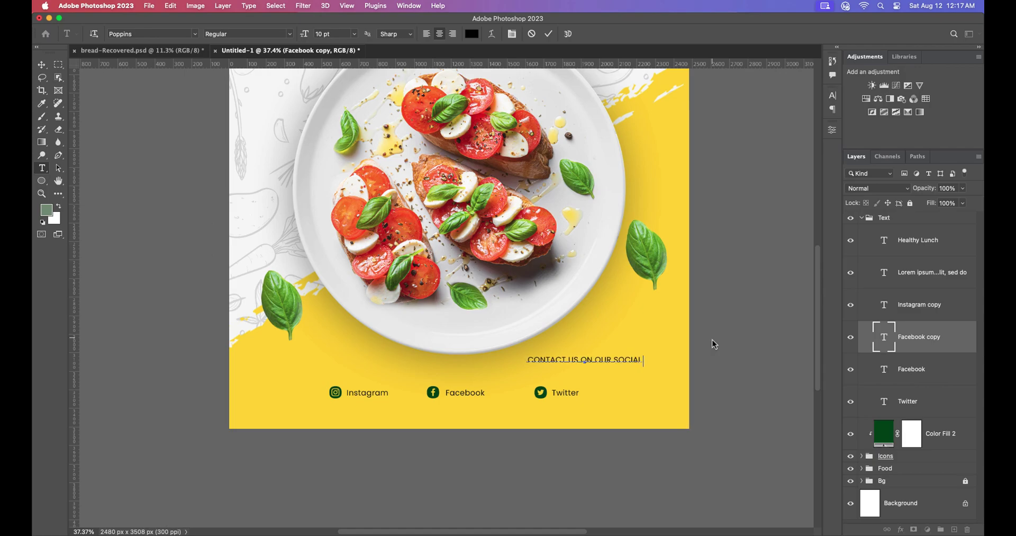
{"action": "type", "text": " MEDIA HANDLES"}
{"action": "left_click", "coordinate": [549, 33]}
{"action": "key", "text": "v"}
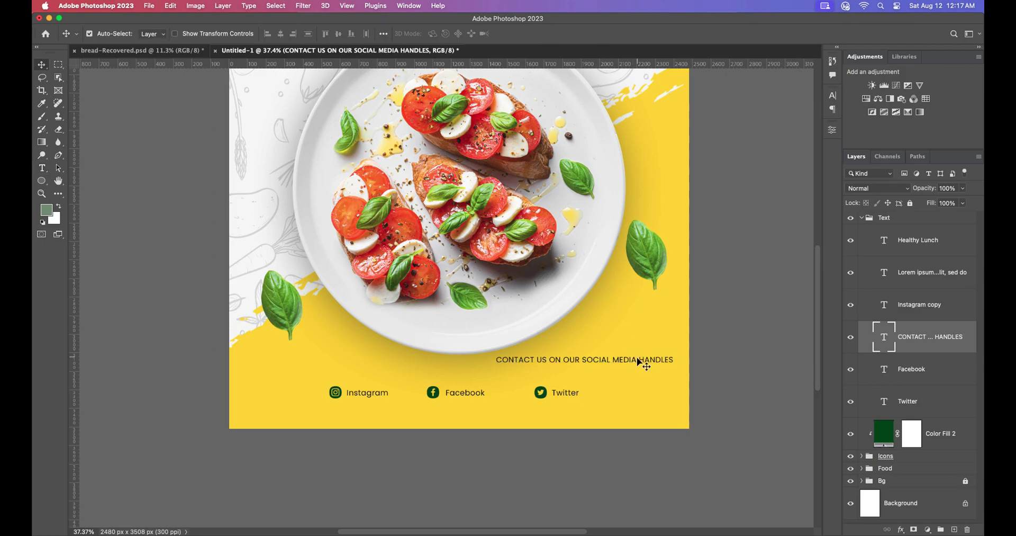
{"action": "left_click_drag", "start_coordinate": [626, 360], "coordinate": [497, 378]}
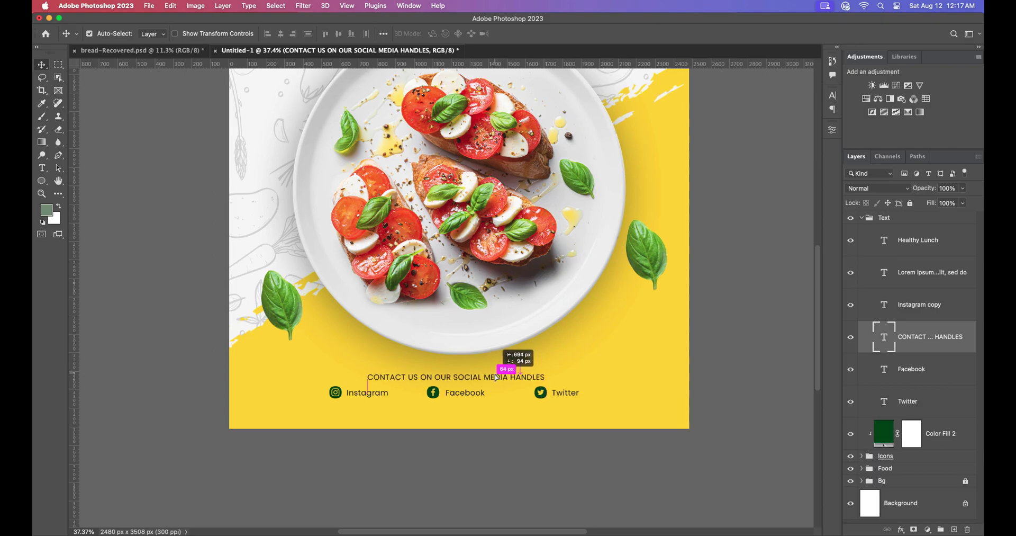
Set the contact line to Poppins Bold at 6 pt with 200 tracking, and nudge it into place above the icons
{"action": "left_click", "coordinate": [832, 96]}
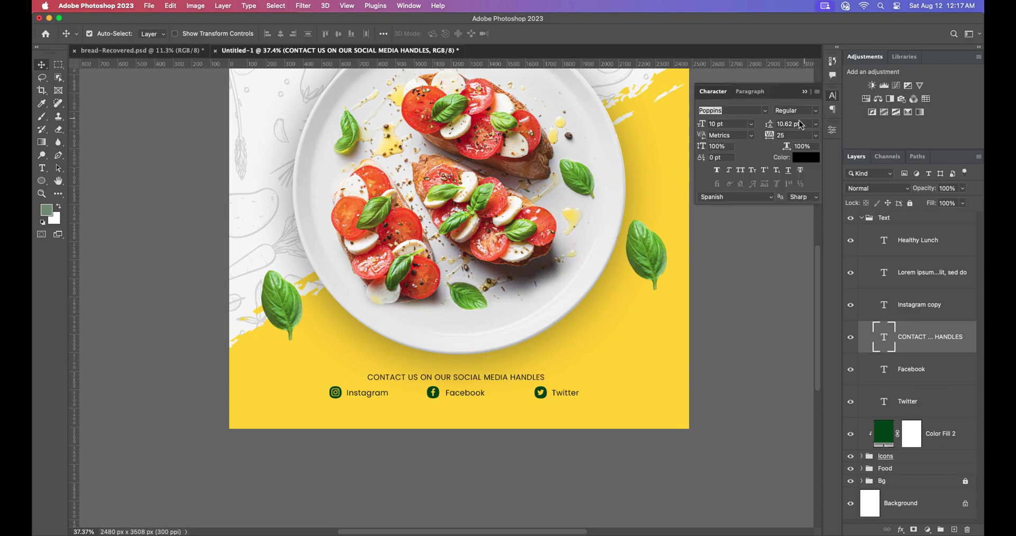
{"action": "left_click", "coordinate": [815, 111]}
{"action": "left_click", "coordinate": [796, 195]}
{"action": "left_click", "coordinate": [752, 125]}
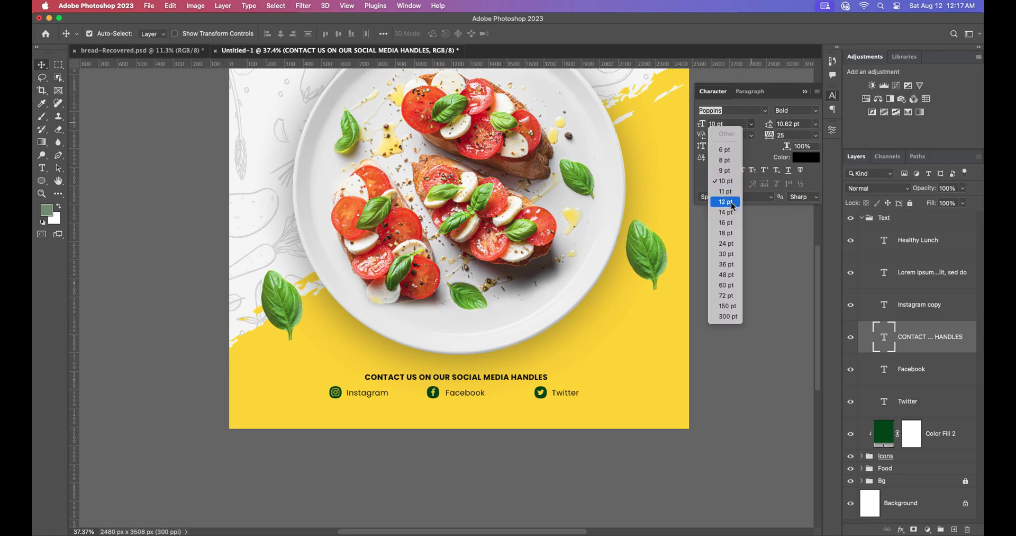
{"action": "left_click", "coordinate": [725, 150]}
{"action": "left_click", "coordinate": [818, 136]}
{"action": "left_click", "coordinate": [791, 285]}
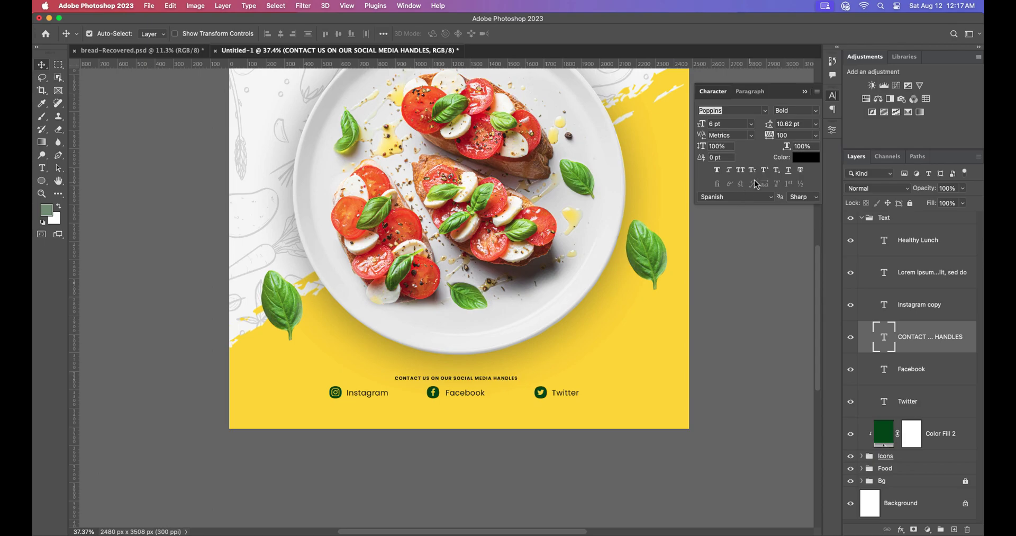
{"action": "left_click", "coordinate": [817, 136]}
{"action": "left_click", "coordinate": [791, 296]}
{"action": "scroll", "coordinate": [540, 394], "scroll_direction": "down", "scroll_amount": 3}
{"action": "scroll", "coordinate": [485, 371], "scroll_direction": "up", "scroll_amount": 4}
{"action": "left_click_drag", "start_coordinate": [481, 382], "coordinate": [479, 383]}
{"action": "scroll", "coordinate": [510, 379], "scroll_direction": "down", "scroll_amount": 3}
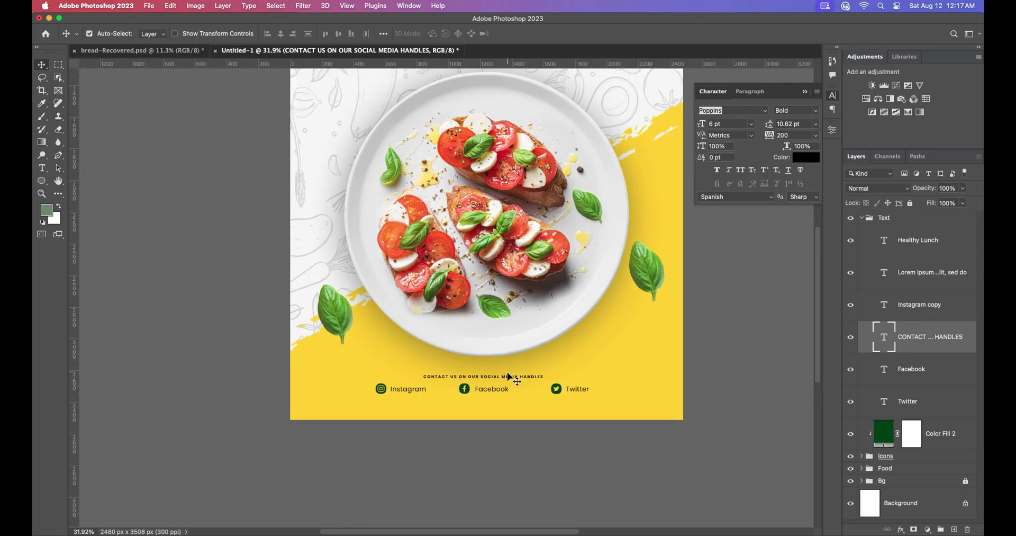
Reorder the Instagram label layer below the contact line layer, and set the Instagram, Facebook and Twitter labels to Bold
{"action": "left_click", "coordinate": [420, 391]}
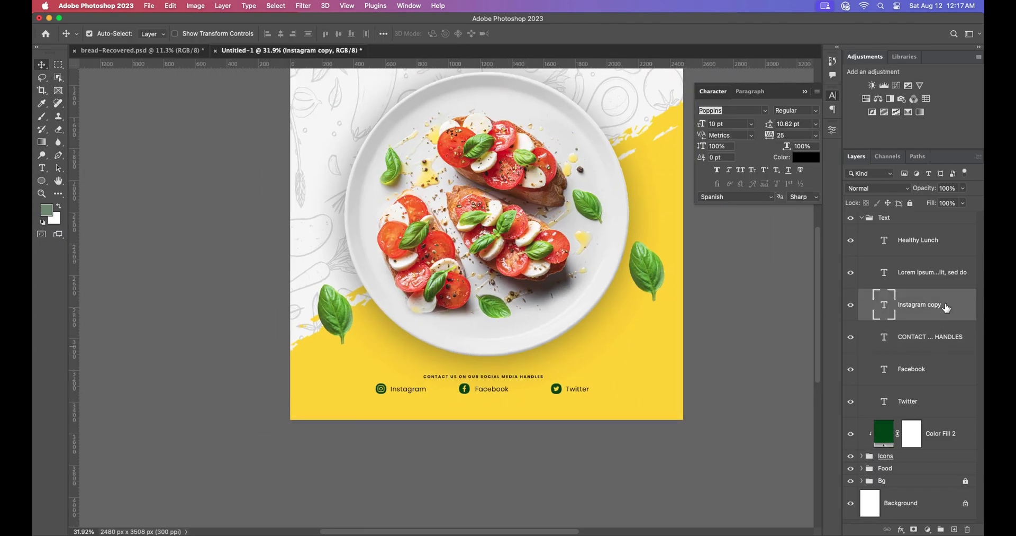
{"action": "left_click_drag", "start_coordinate": [941, 311], "coordinate": [944, 356]}
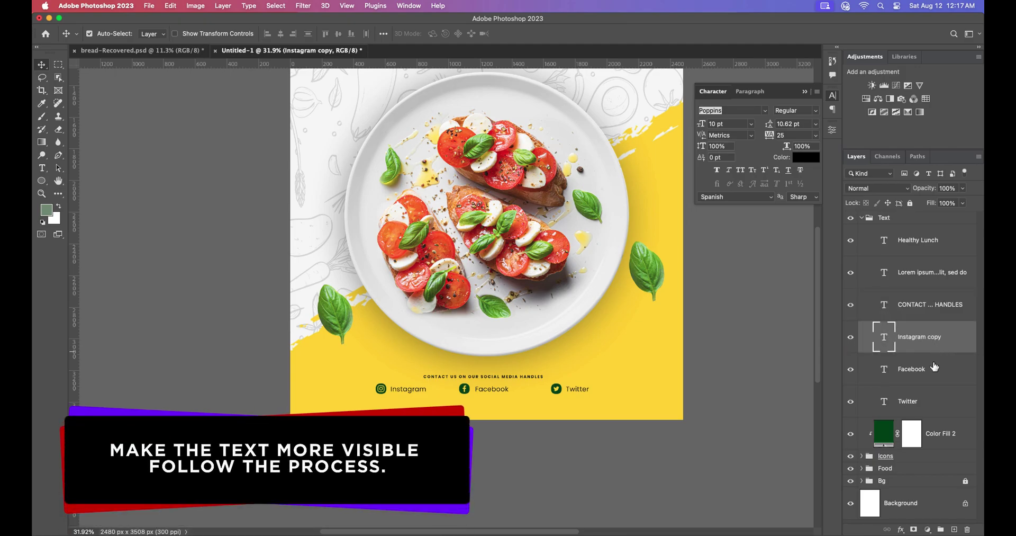
{"action": "left_click", "coordinate": [927, 401], "text": "shift"}
{"action": "left_click", "coordinate": [804, 110]}
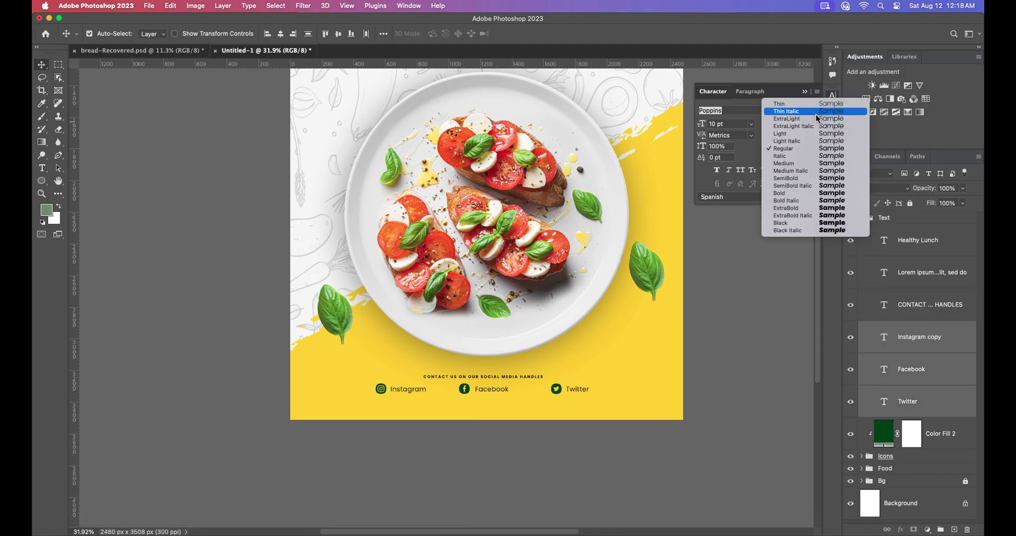
{"action": "left_click", "coordinate": [791, 194]}
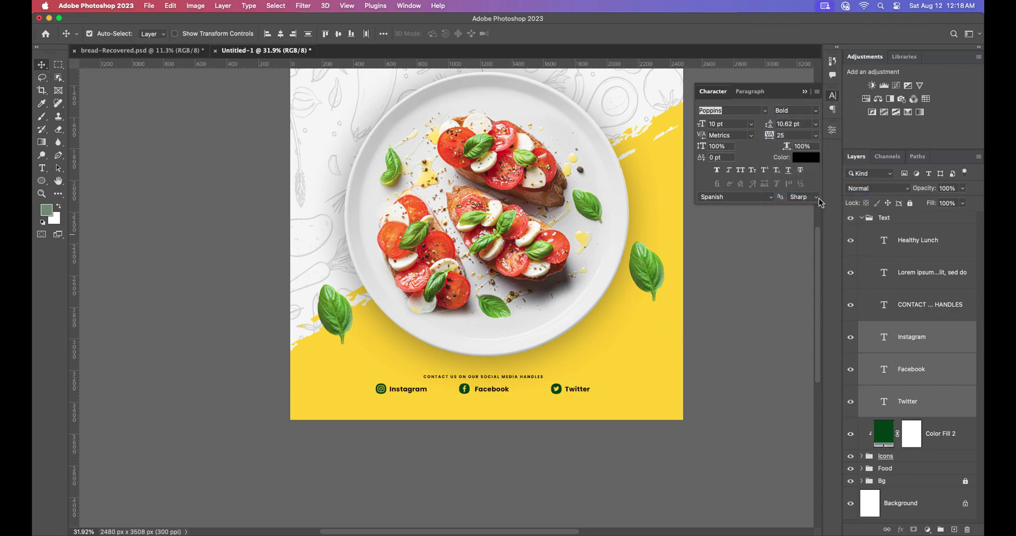
Change the text color of the three social media labels to dark grey #484848
{"action": "left_click", "coordinate": [806, 157]}
{"action": "mouse_move", "coordinate": [675, 415]}
{"action": "left_mouse_down"}
{"action": "mouse_move", "coordinate": [688, 427]}
{"action": "mouse_move", "coordinate": [659, 438]}
{"action": "mouse_move", "coordinate": [669, 429]}
{"action": "left_mouse_up"}
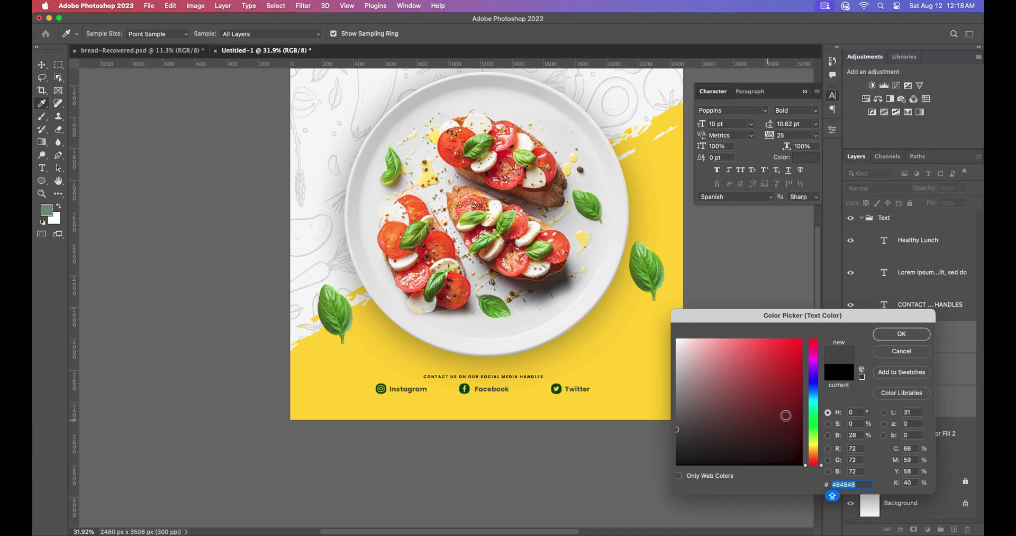
{"action": "left_click", "coordinate": [900, 334]}
{"action": "scroll", "coordinate": [668, 346], "scroll_direction": "down", "scroll_amount": 2}
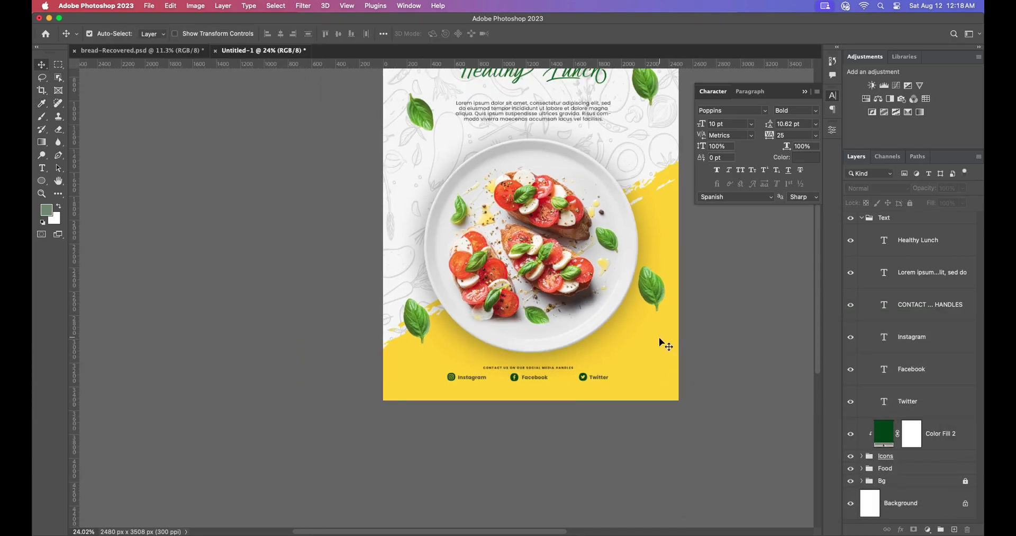
{"action": "scroll", "coordinate": [542, 378], "scroll_direction": "up", "scroll_amount": 1}
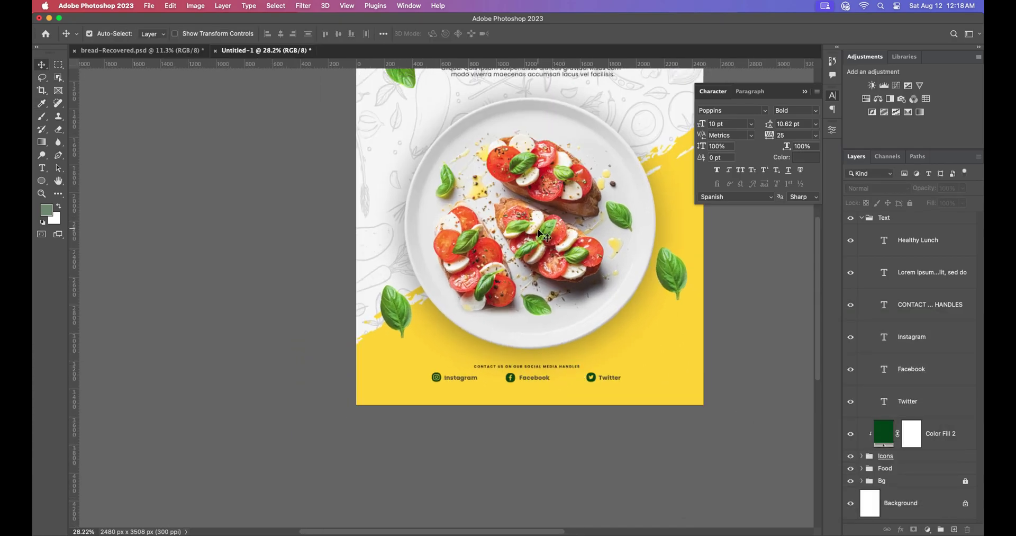
{"action": "scroll", "coordinate": [542, 236], "scroll_direction": "up", "scroll_amount": 5}
{"action": "scroll", "coordinate": [482, 185], "scroll_direction": "down", "scroll_amount": 1}
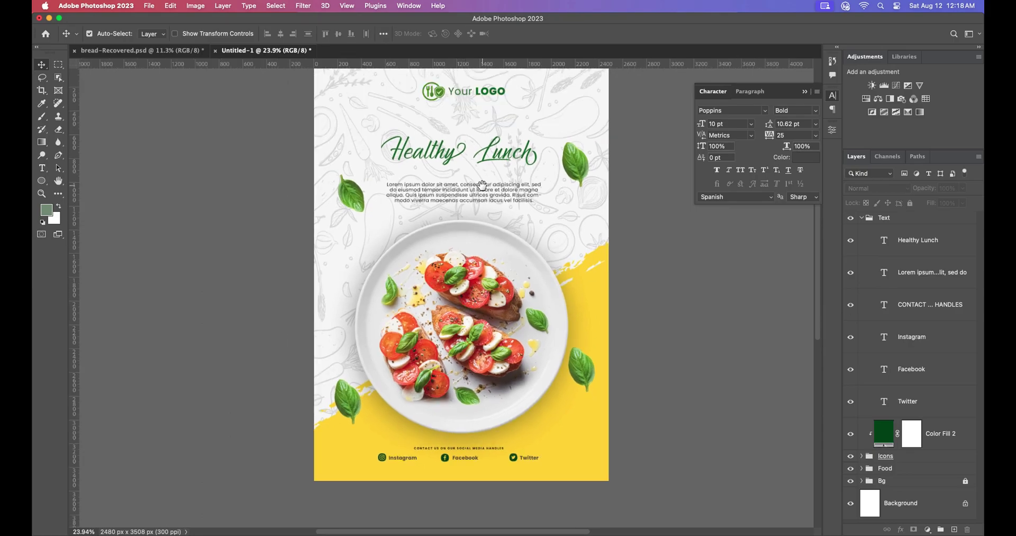
{"action": "scroll", "coordinate": [483, 185], "scroll_direction": "up", "scroll_amount": 1}
Collapse the Text group and hide the character settings
{"action": "left_click", "coordinate": [862, 217]}
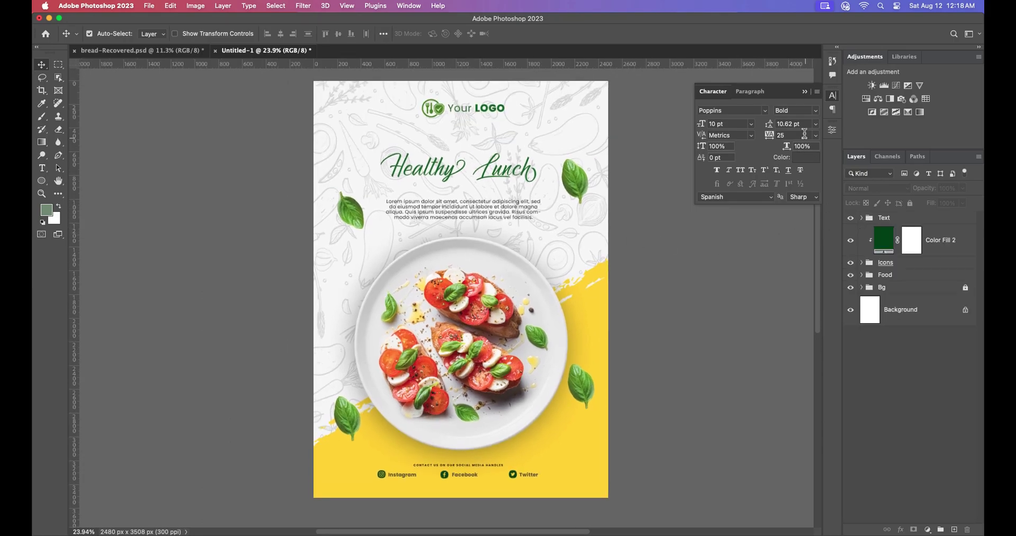
{"action": "left_click", "coordinate": [805, 93]}
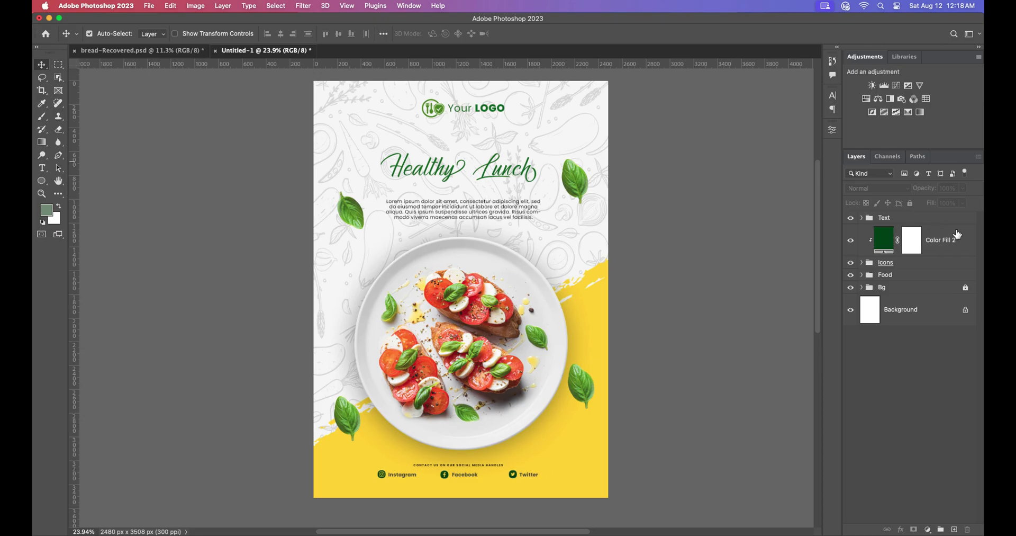
{"action": "key", "text": "super"}
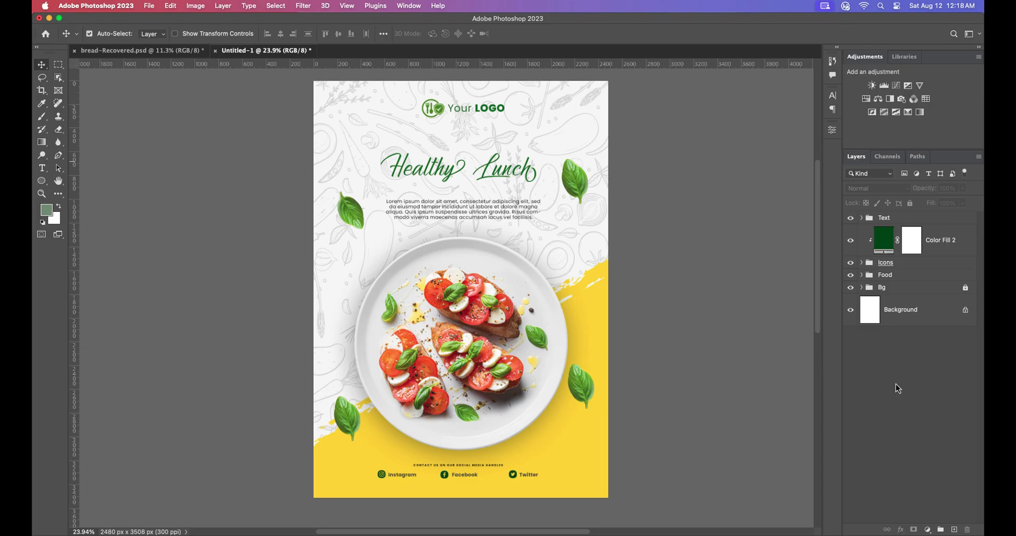